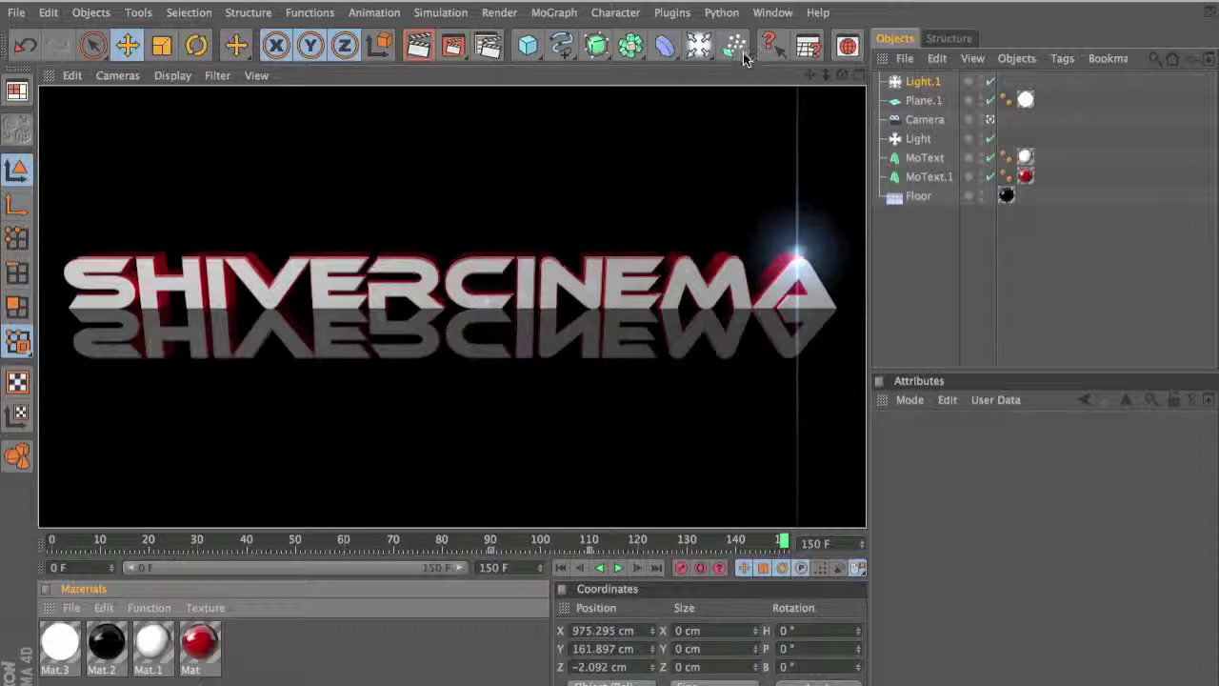
{"action": "left_click", "coordinate": [553, 13]}
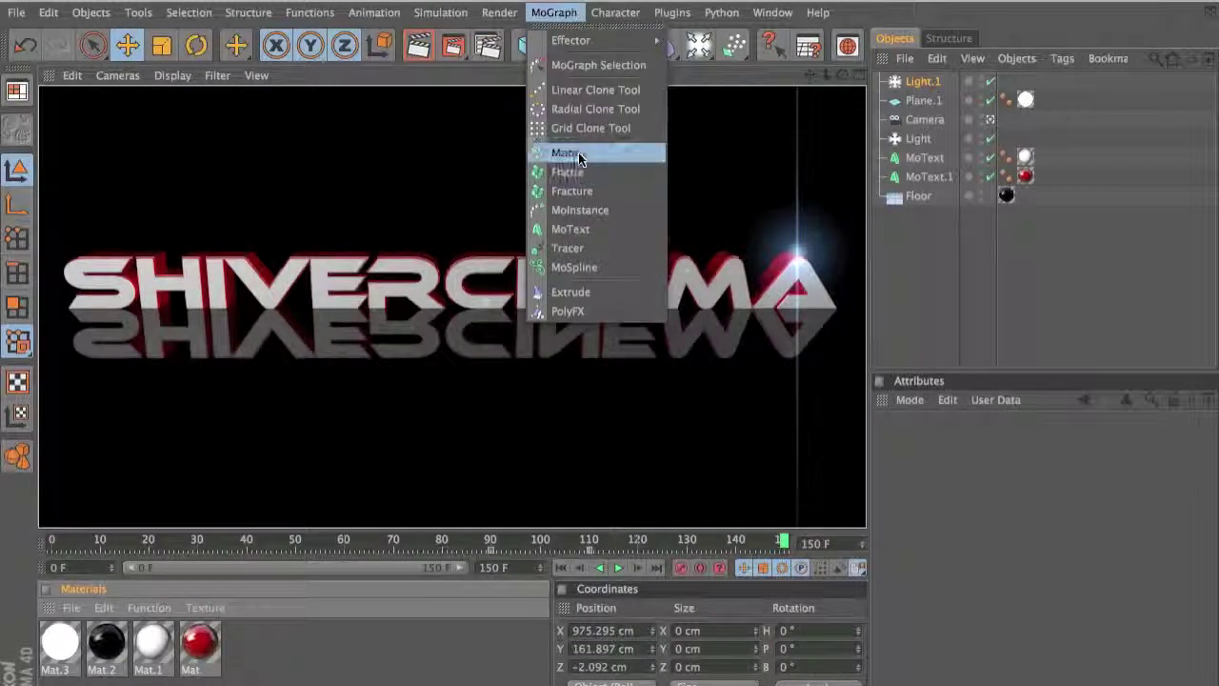
{"action": "left_click", "coordinate": [896, 219]}
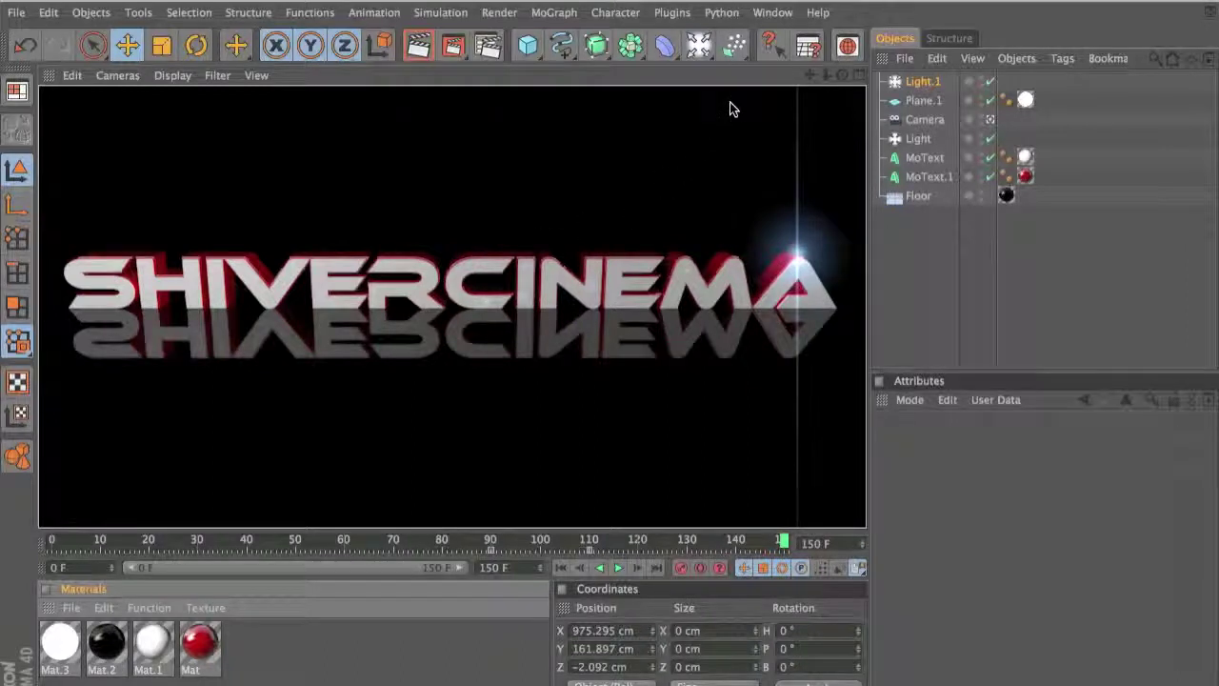
- Add a particle emitter to the scene and set its pitch rotation to -90°
{"action": "left_click", "coordinate": [733, 50]}
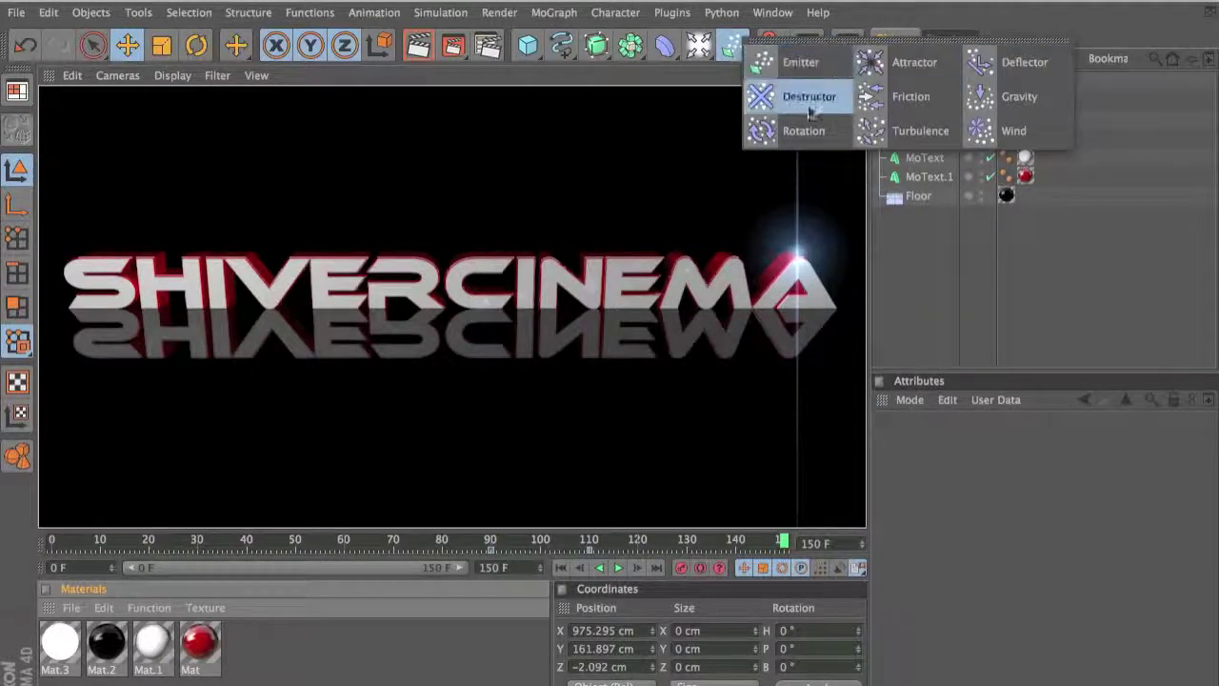
{"action": "left_click", "coordinate": [835, 67]}
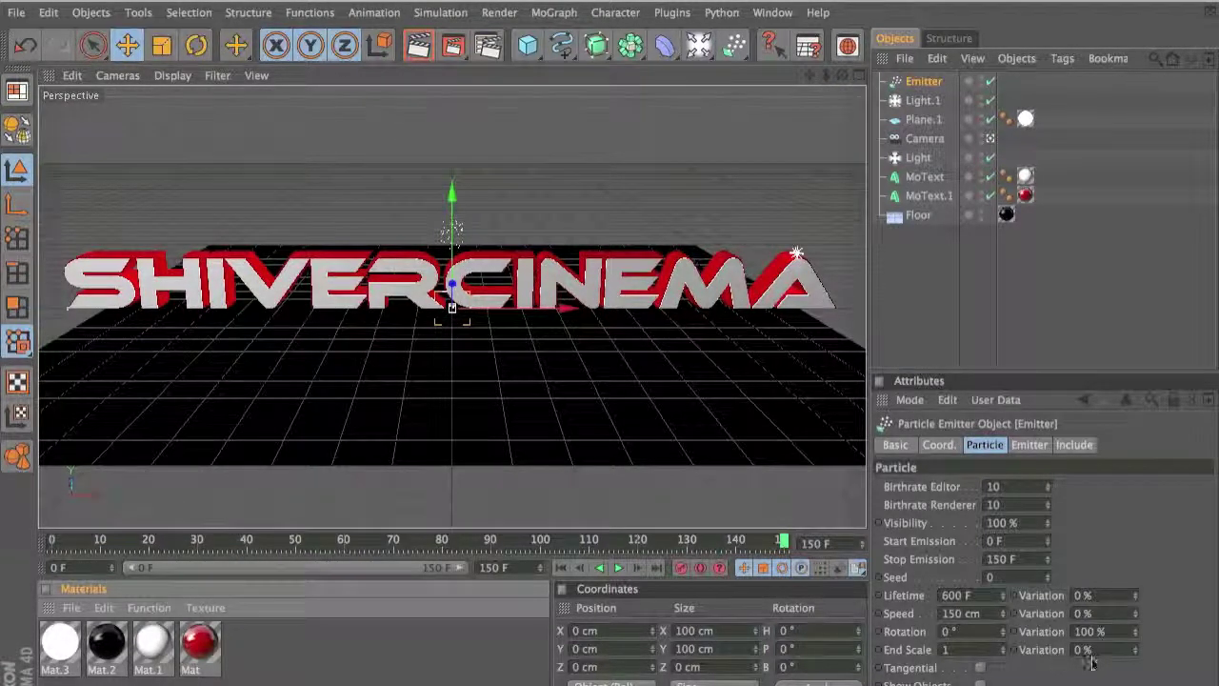
{"action": "left_click", "coordinate": [789, 649]}
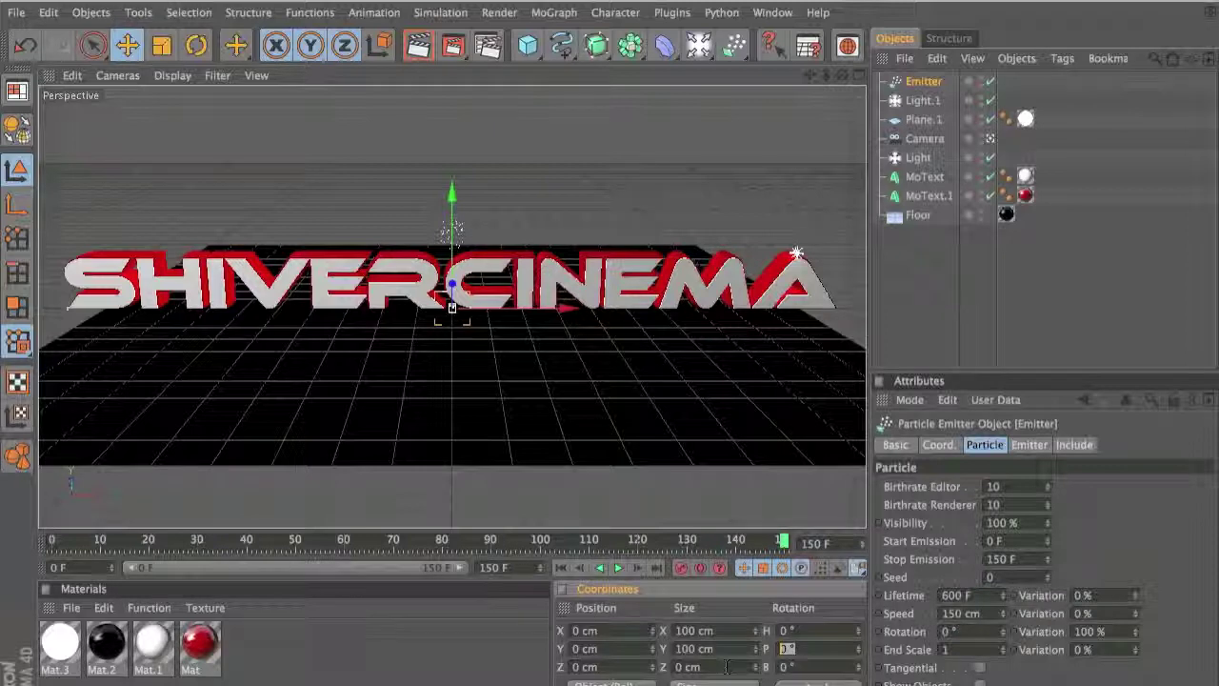
{"action": "type", "text": "-90"}
{"action": "key", "text": "Return"}
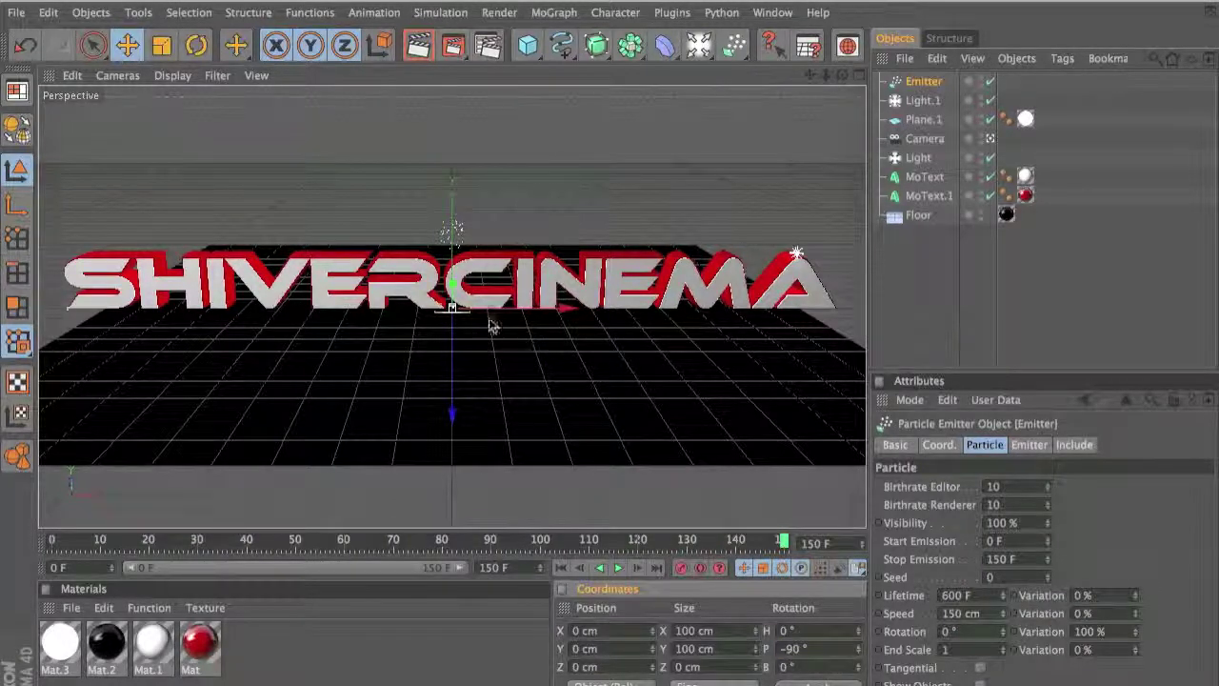
- Play back the particle animation, rewind to the start, and raise the emitter above the text to about 396 cm in Y
{"action": "left_click", "coordinate": [617, 568]}
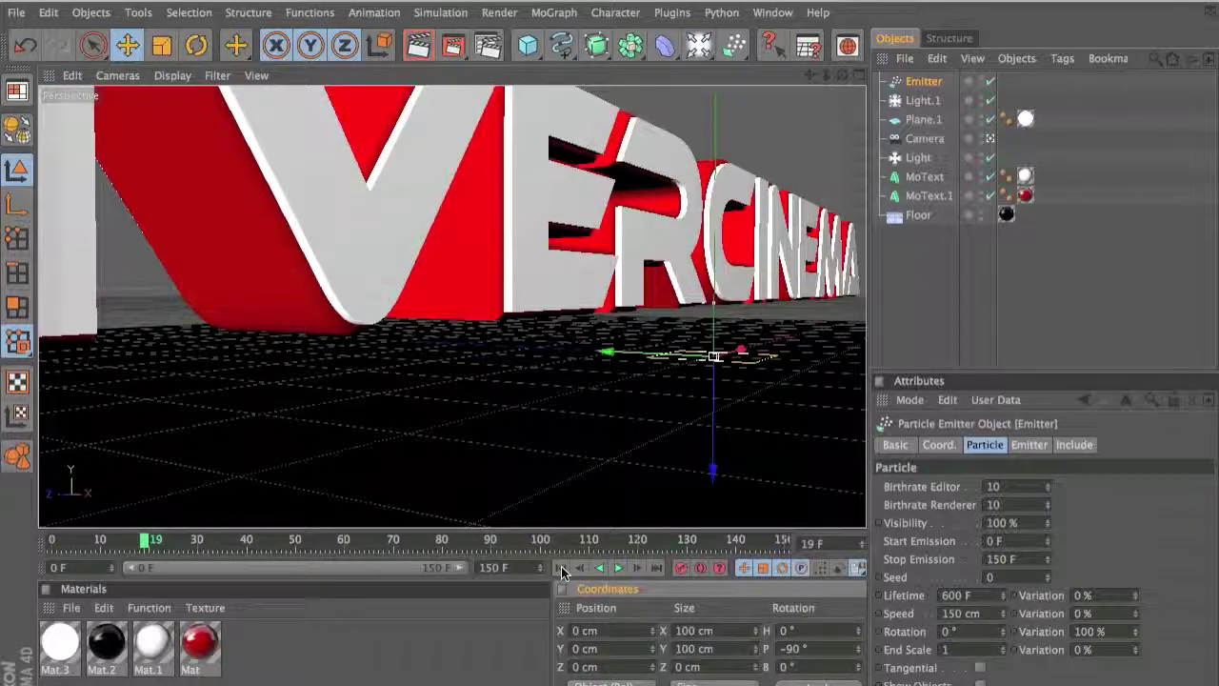
{"action": "left_click", "coordinate": [561, 569]}
{"action": "left_click_drag", "start_coordinate": [782, 449], "coordinate": [781, 217]}
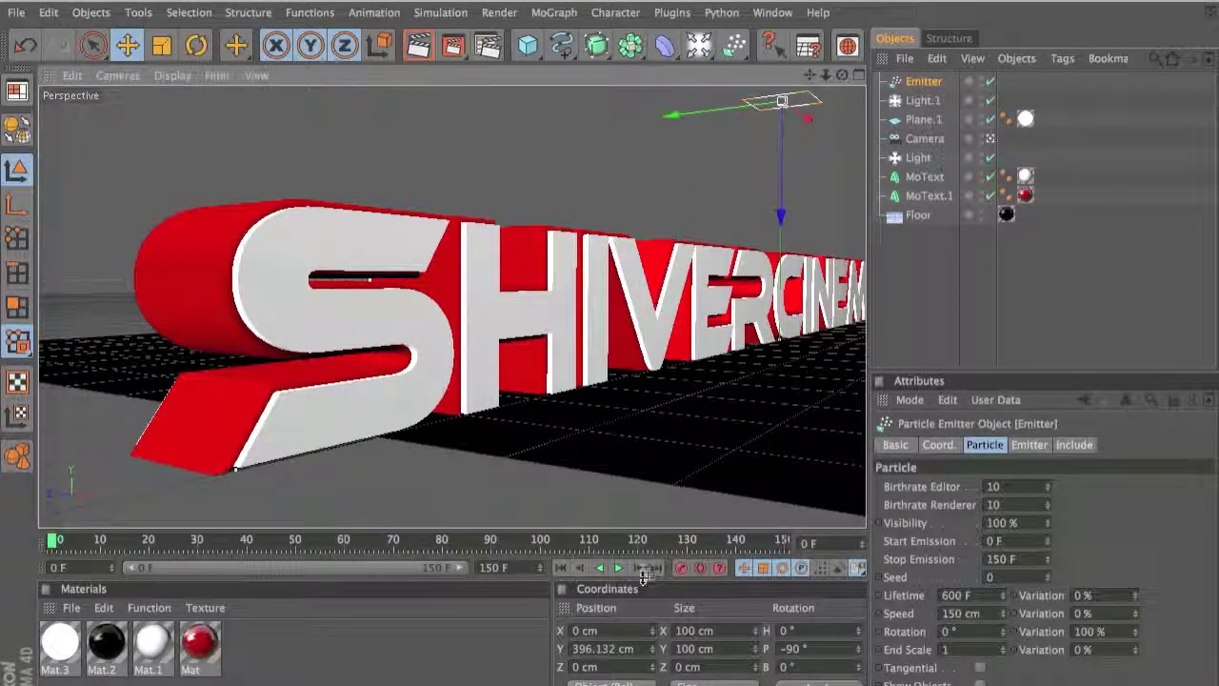
- Check the falling particles at several frames, raise the emitter to about 632 cm in Y, and go to frame 100
{"action": "left_click", "coordinate": [638, 548]}
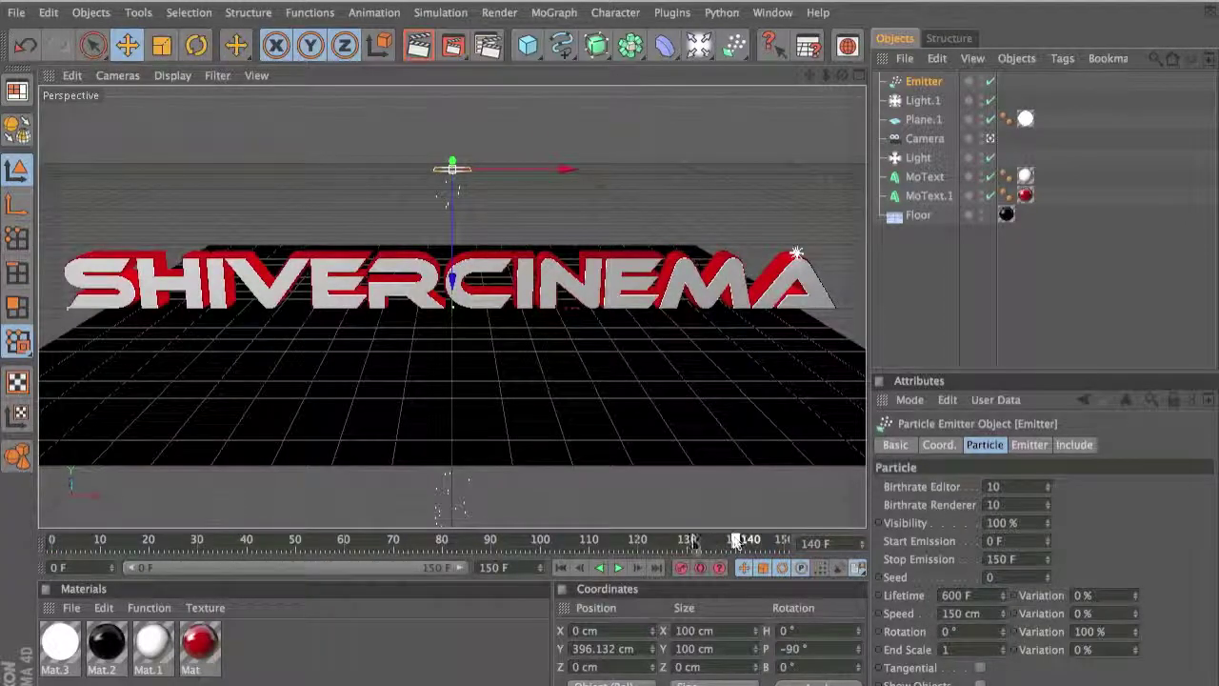
{"action": "left_click_drag", "start_coordinate": [705, 540], "coordinate": [629, 540]}
{"action": "left_click_drag", "start_coordinate": [743, 513], "coordinate": [589, 542]}
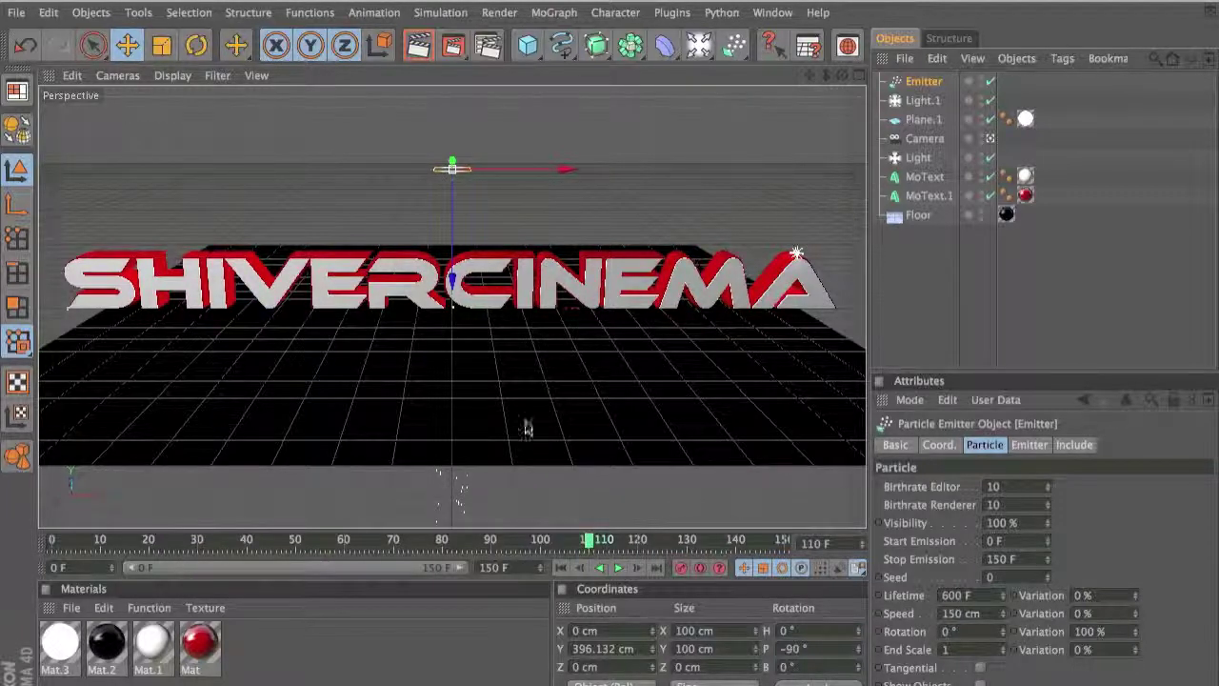
{"action": "left_click_drag", "start_coordinate": [452, 285], "coordinate": [451, 194]}
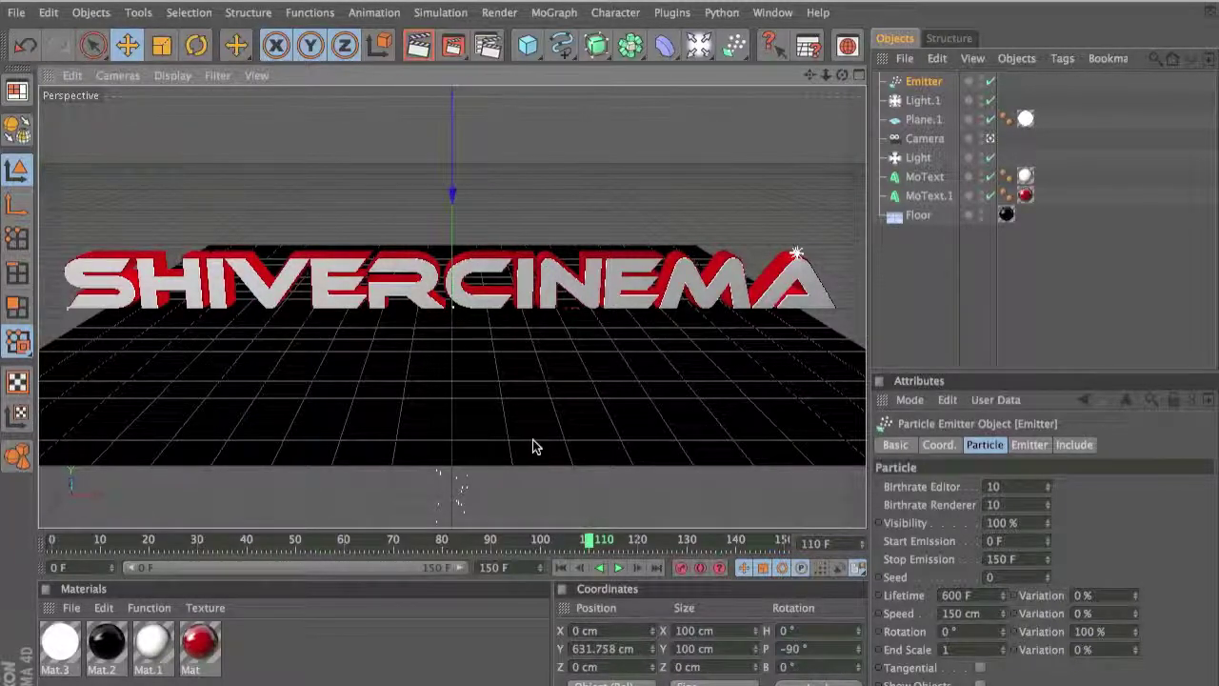
{"action": "left_click", "coordinate": [540, 540]}
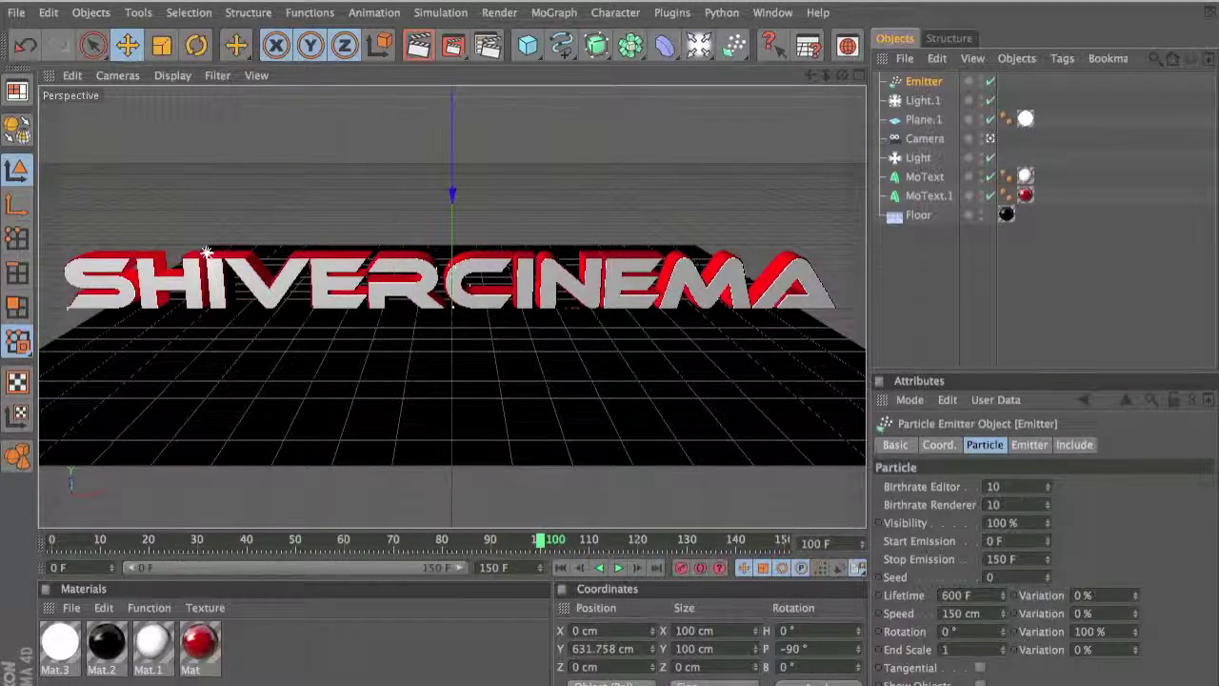
- Set the particle emitter's X-Size to 500 cm
{"action": "left_click", "coordinate": [1027, 444]}
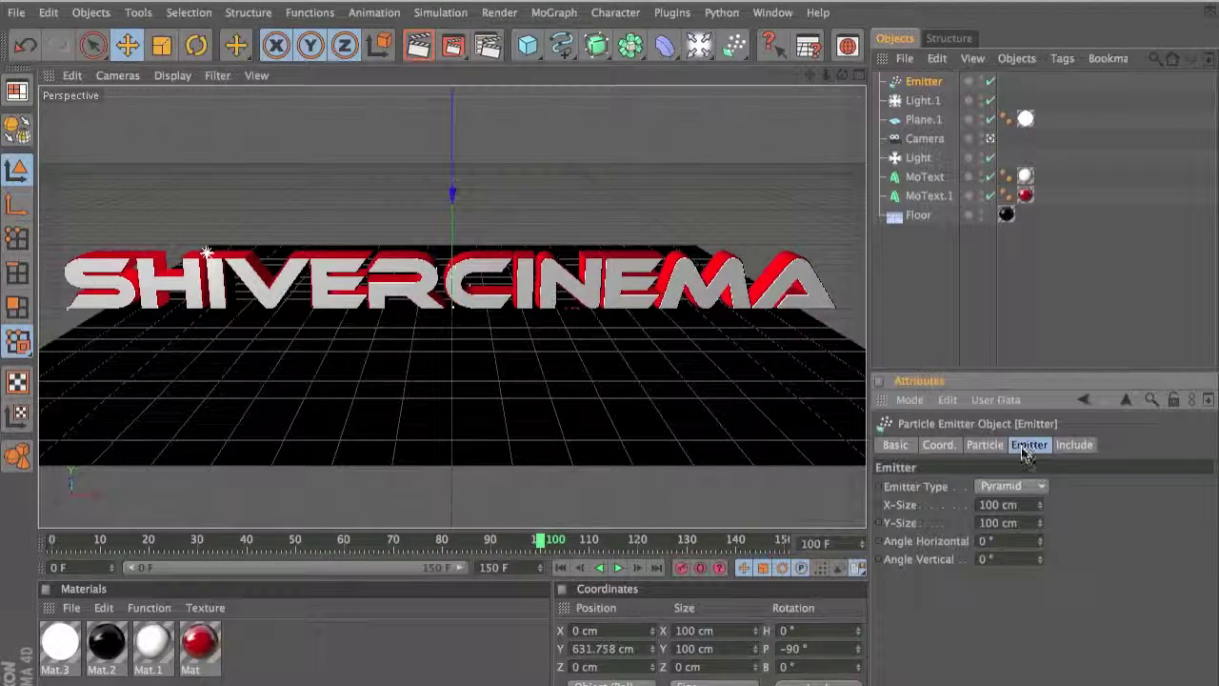
{"action": "left_click", "coordinate": [998, 504]}
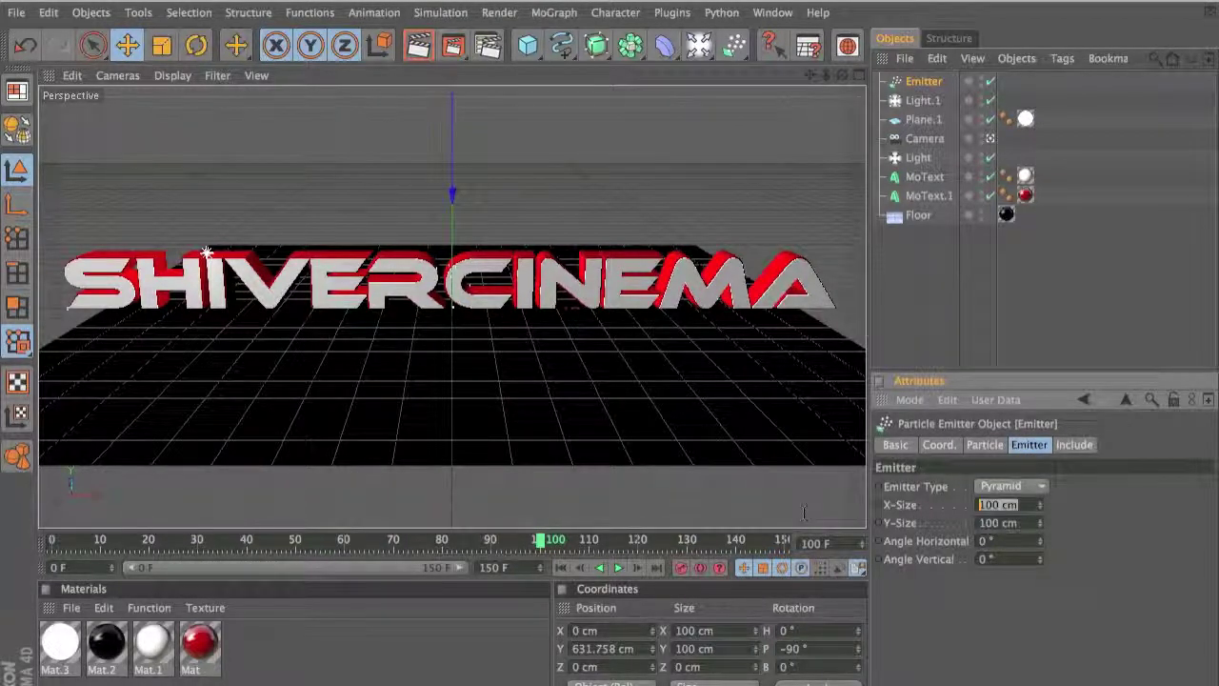
{"action": "type", "text": "500"}
{"action": "key", "text": "Return"}
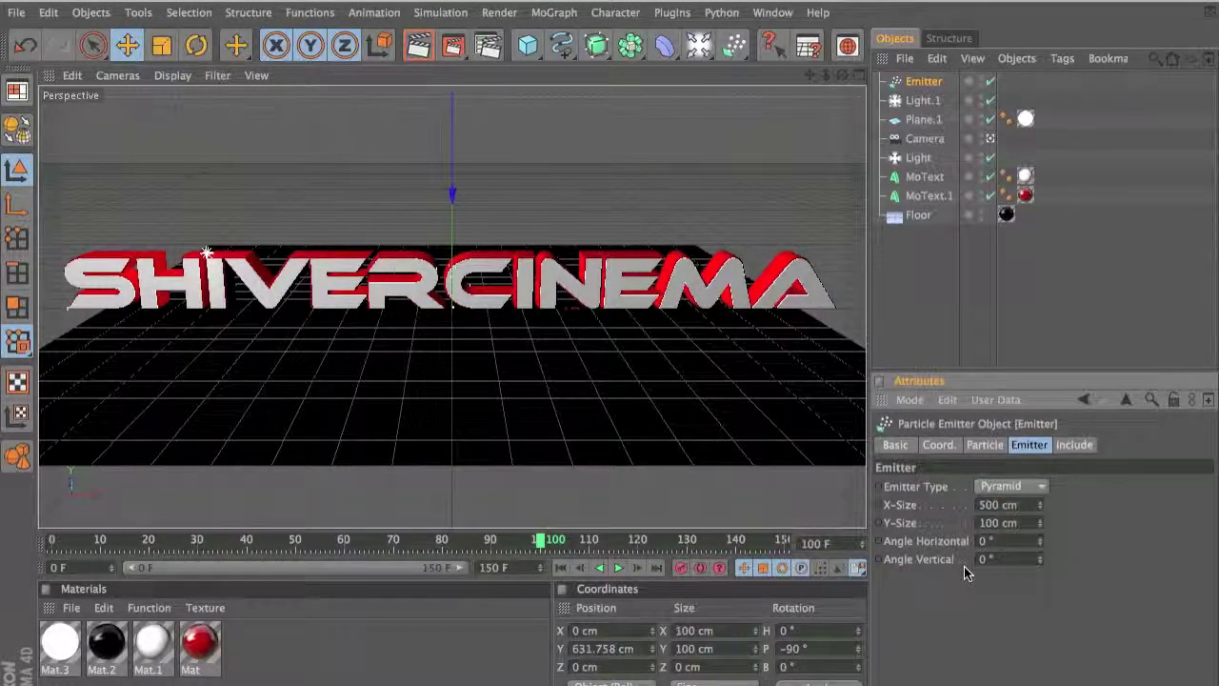
- Add a sphere primitive and set its radius to 45 cm
{"action": "left_click", "coordinate": [528, 44]}
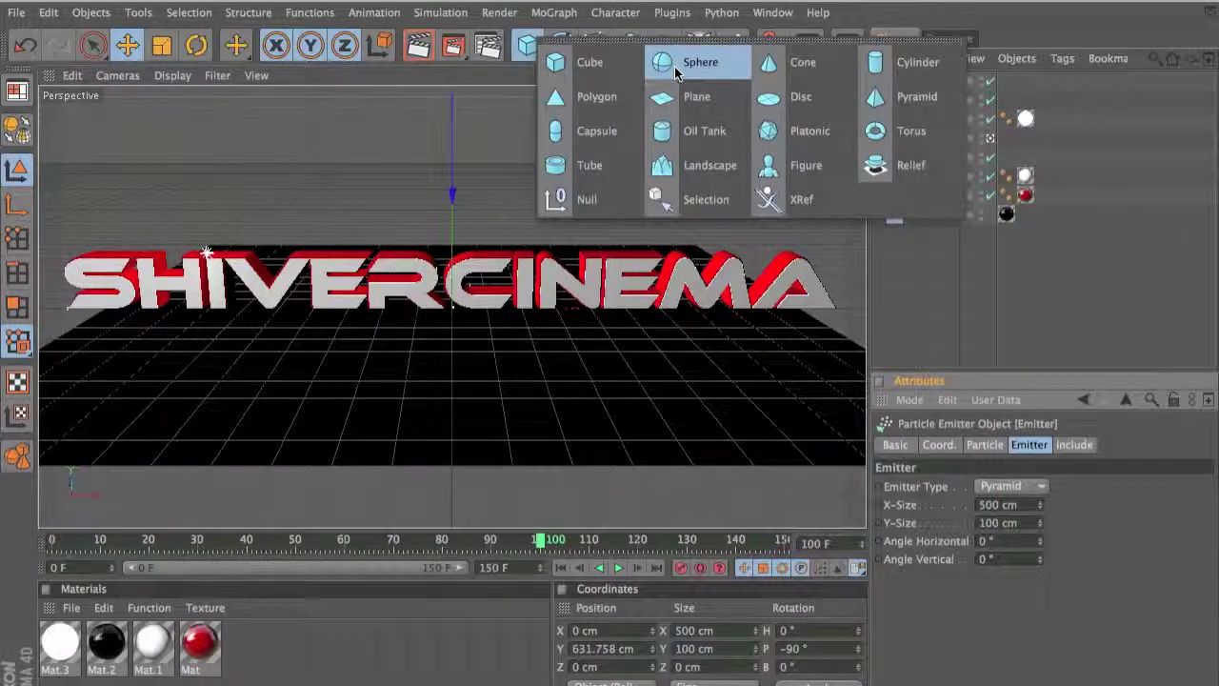
{"action": "left_click", "coordinate": [527, 46]}
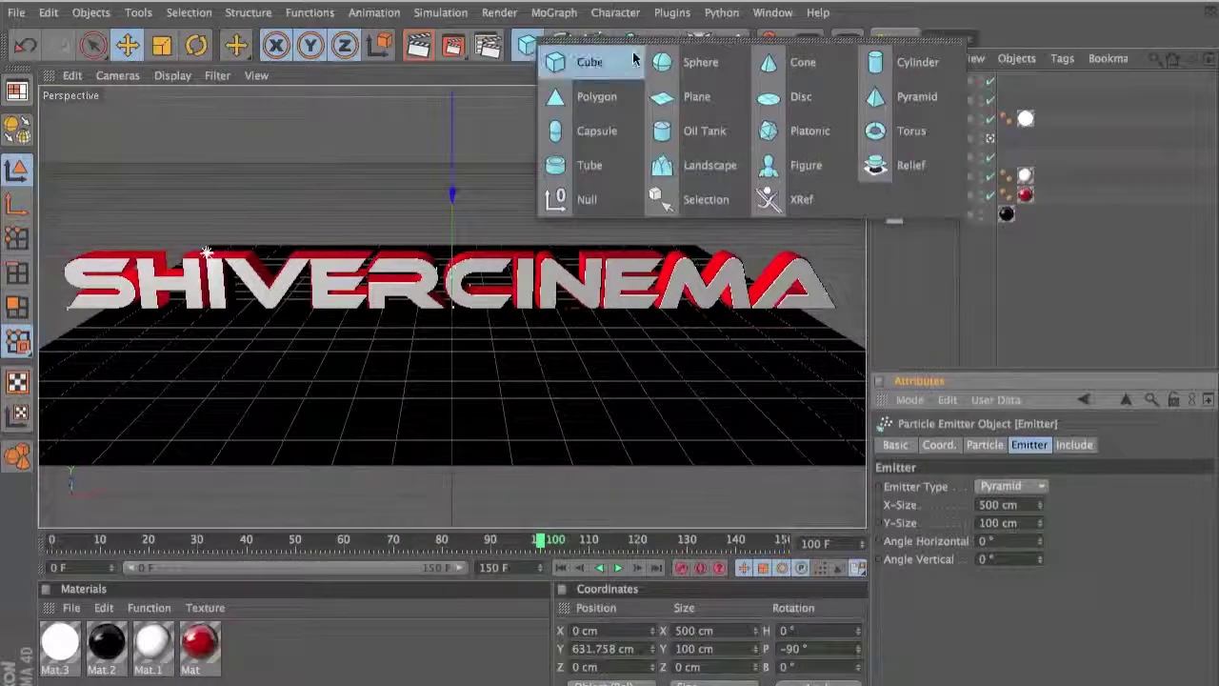
{"action": "left_click", "coordinate": [698, 61]}
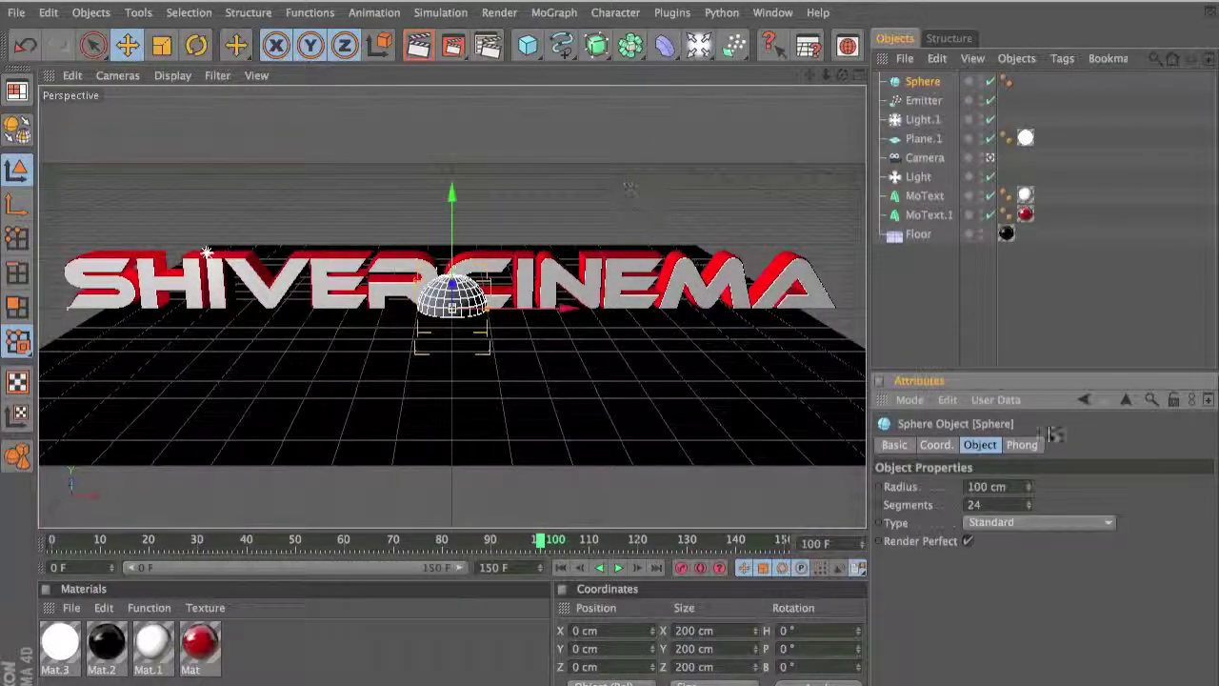
{"action": "left_click", "coordinate": [985, 486]}
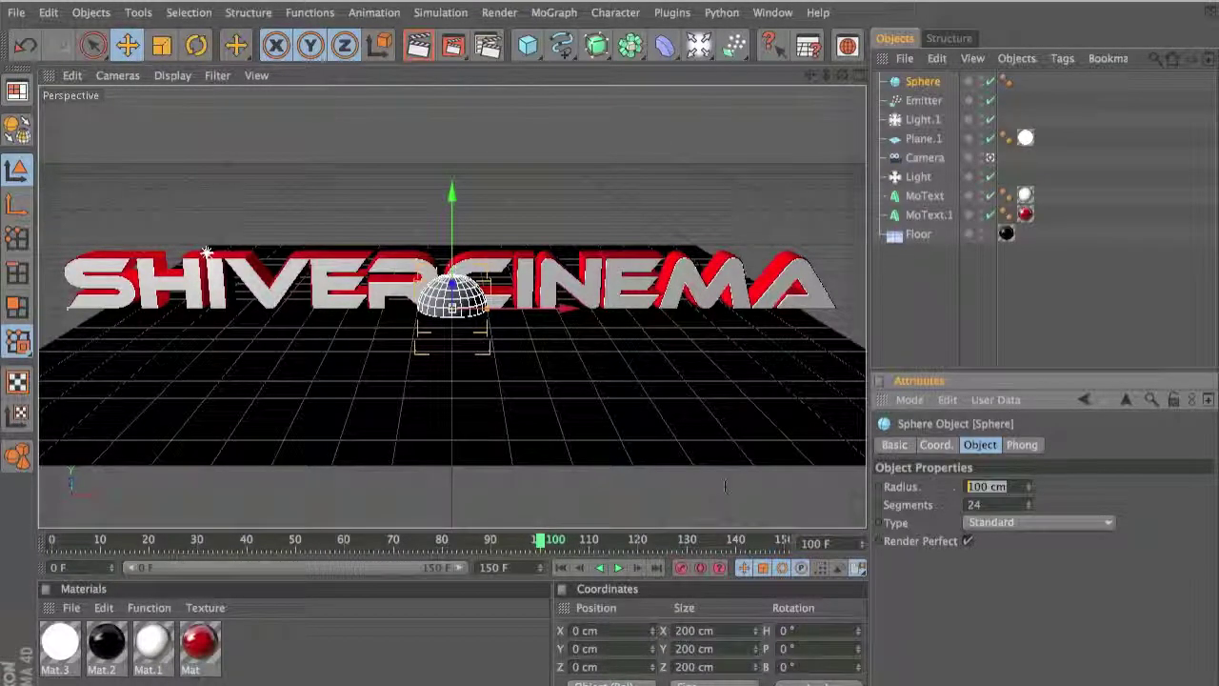
{"action": "type", "text": "10"}
{"action": "key", "text": "Return"}
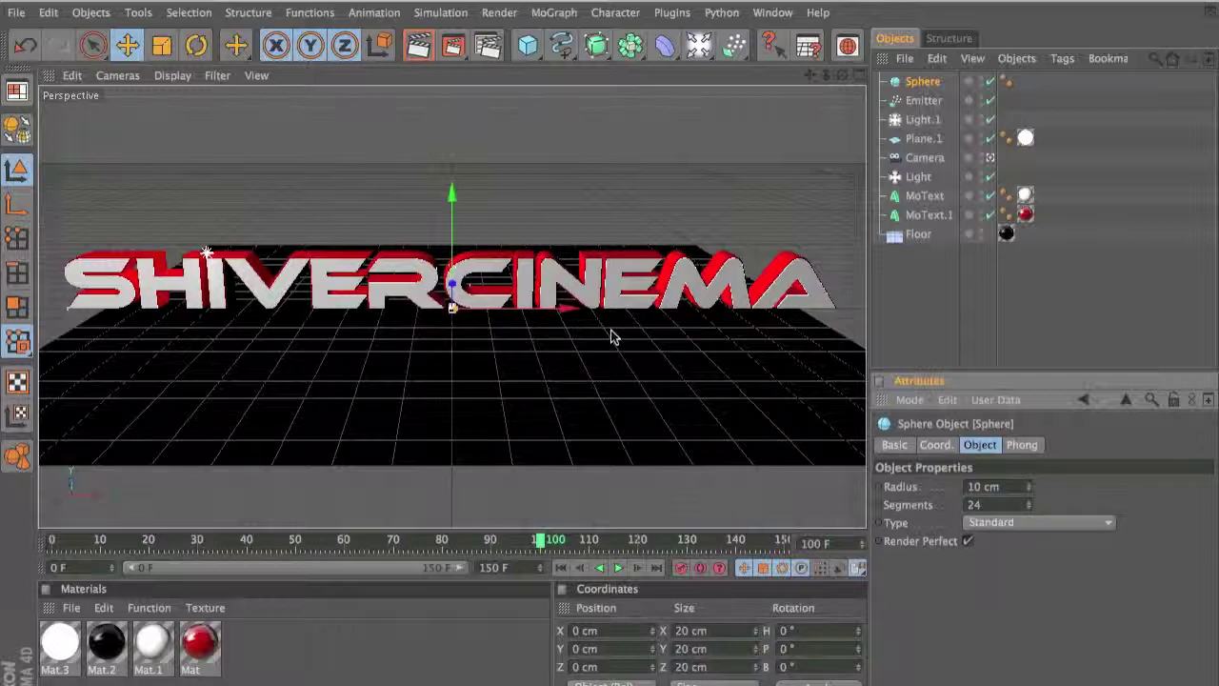
{"action": "left_click_drag", "start_coordinate": [1028, 492], "coordinate": [1027, 467]}
{"action": "double_click", "coordinate": [998, 487]}
{"action": "type", "text": "45"}
{"action": "key", "text": "Return"}
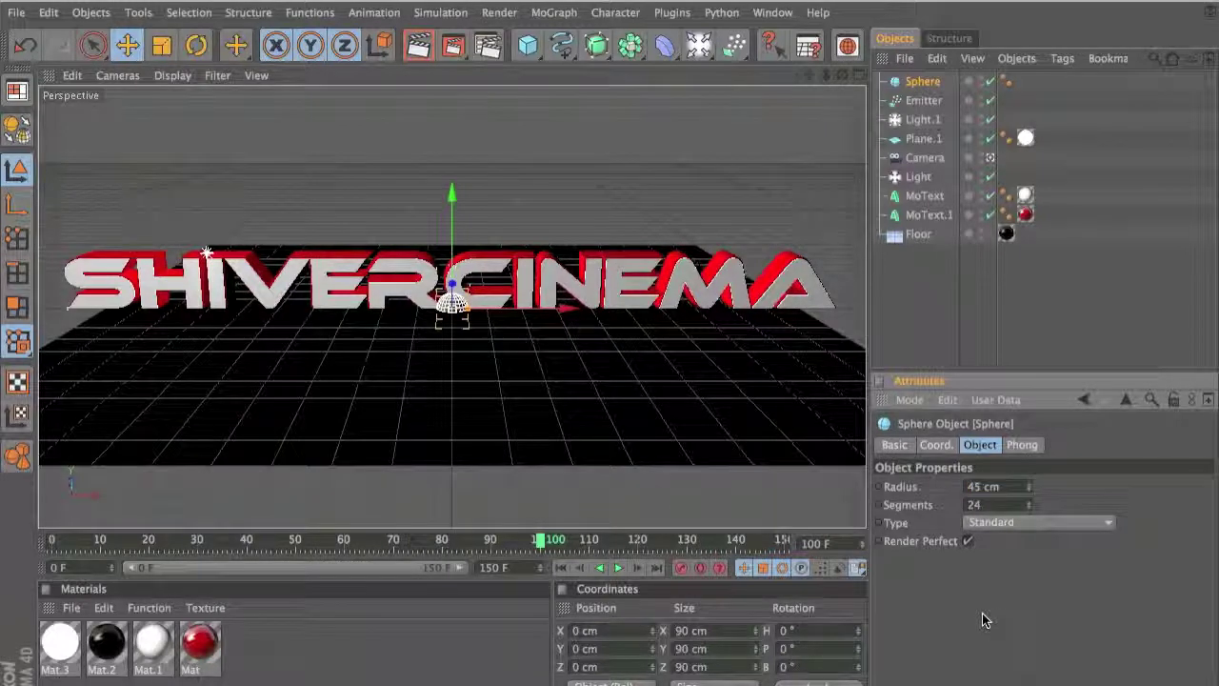
- Set the sphere's segments to 3 and raise it above the text to about 305 cm in Y
{"action": "double_click", "coordinate": [1010, 505]}
{"action": "type", "text": "3"}
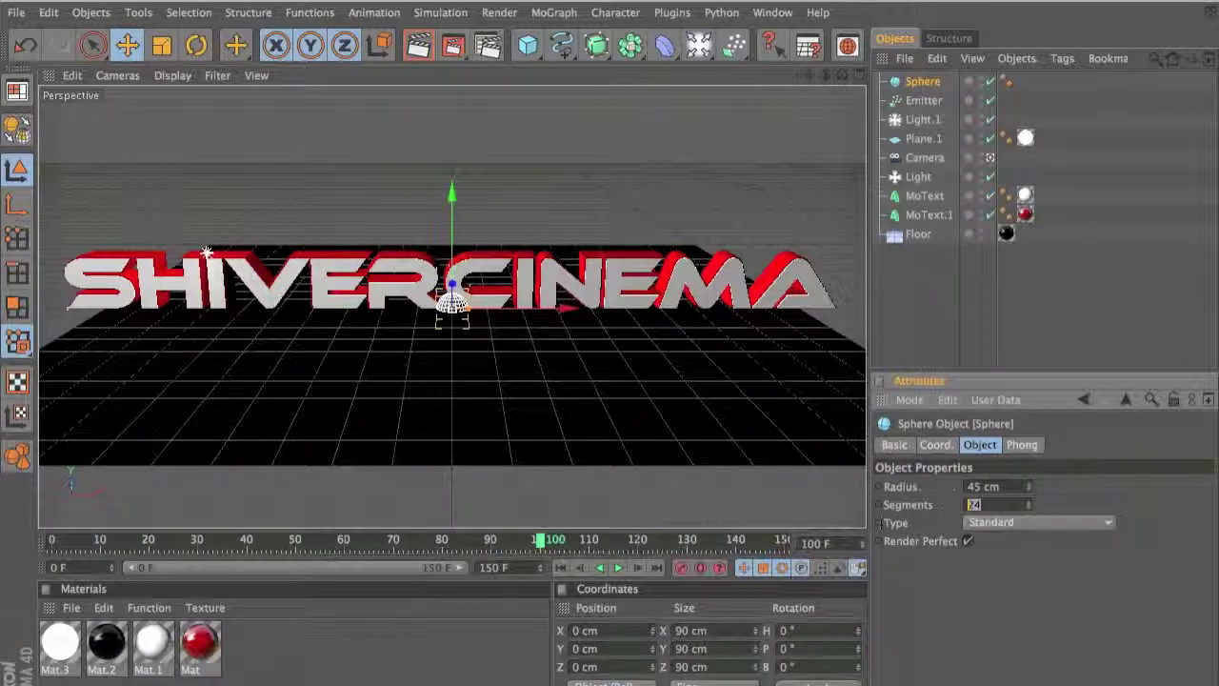
{"action": "key", "text": "Return"}
{"action": "left_click_drag", "start_coordinate": [456, 227], "coordinate": [453, 121]}
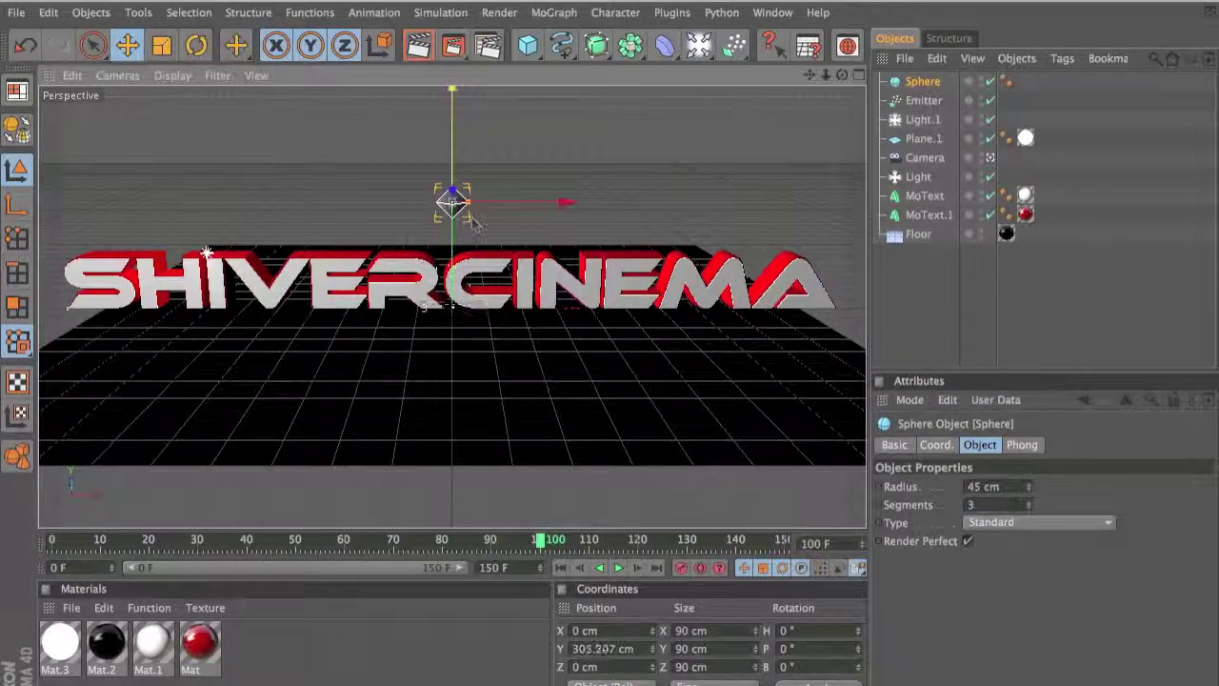
- Test-render the sphere with Render Perfect turned off and with it turned back on, and clear the selection
{"action": "left_click", "coordinate": [968, 541]}
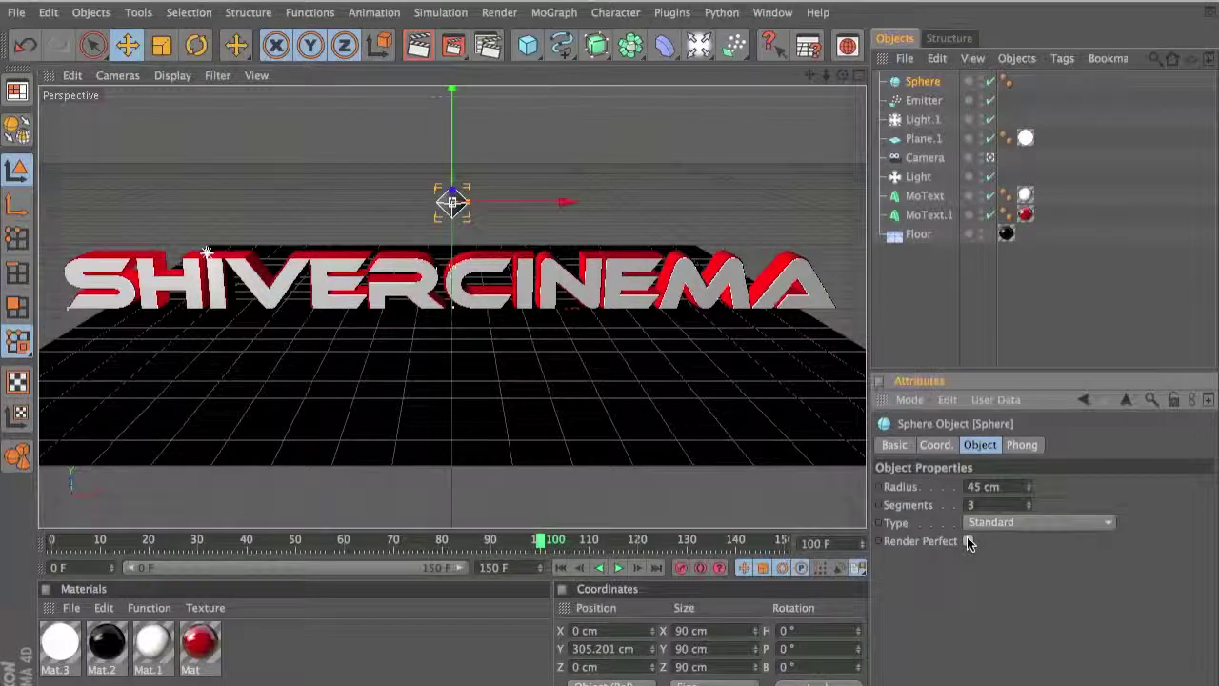
{"action": "left_click", "coordinate": [424, 54]}
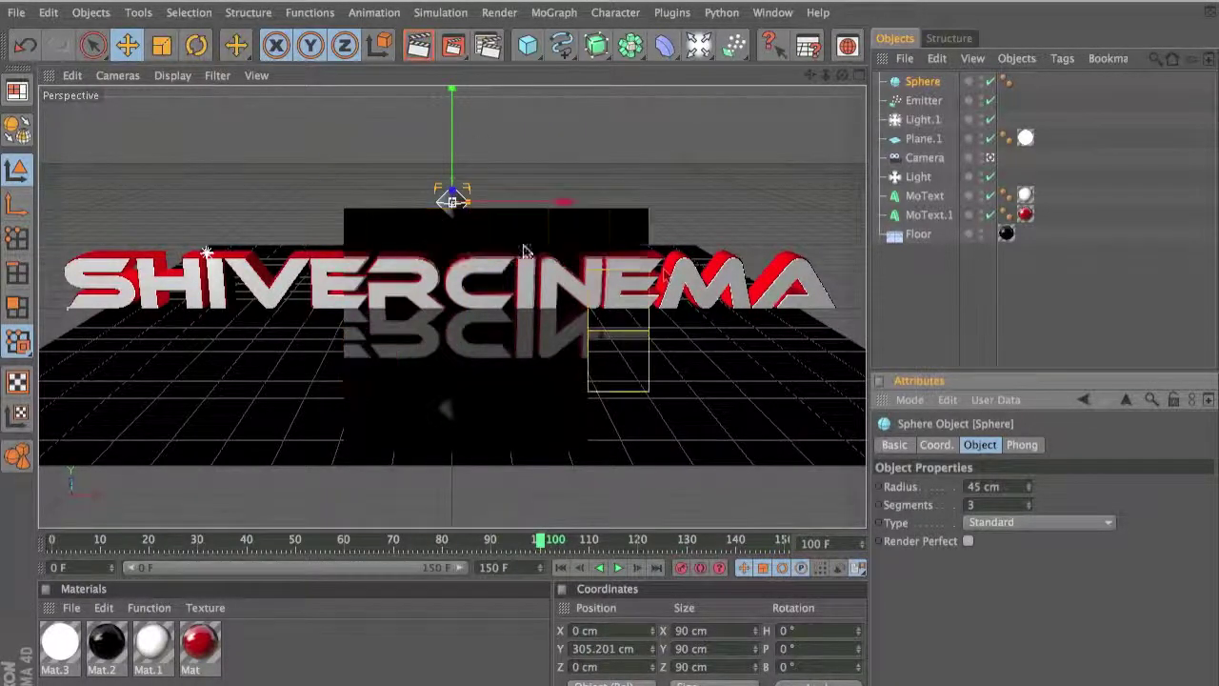
{"action": "left_click", "coordinate": [968, 541]}
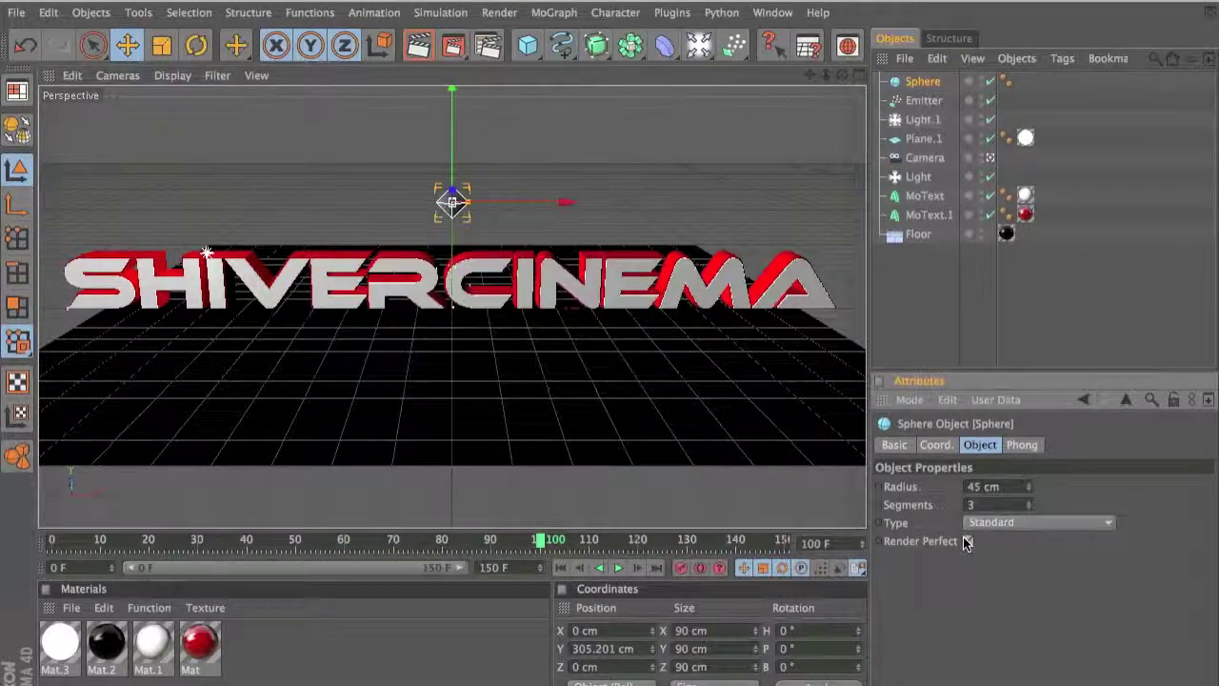
{"action": "left_click", "coordinate": [419, 46]}
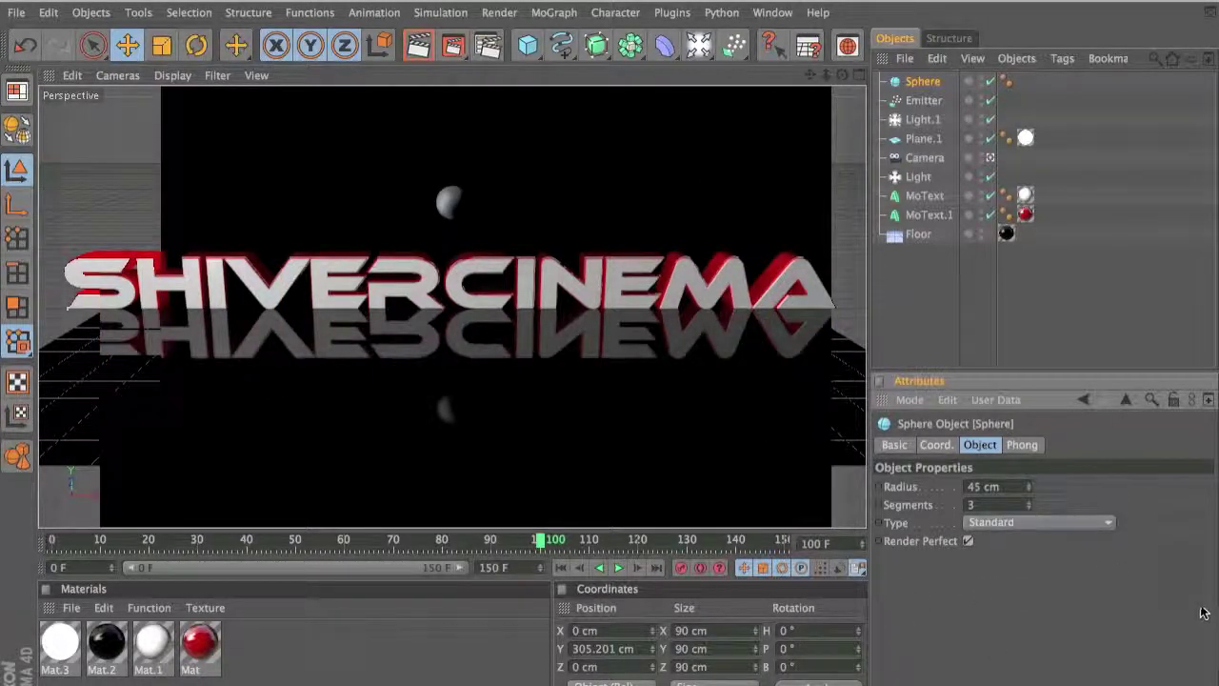
{"action": "left_click", "coordinate": [1048, 332]}
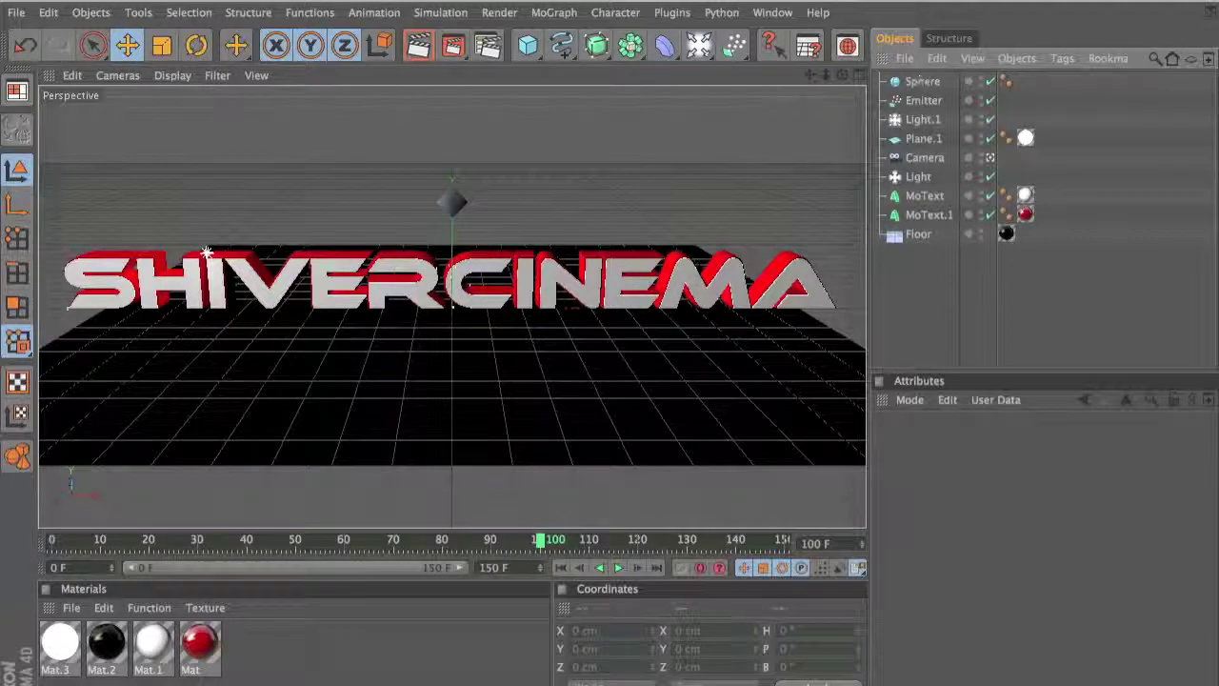
- Create a new material, disable its specular channel, and set its color to orange, R 255, G 124, B 0
{"action": "double_click", "coordinate": [313, 661]}
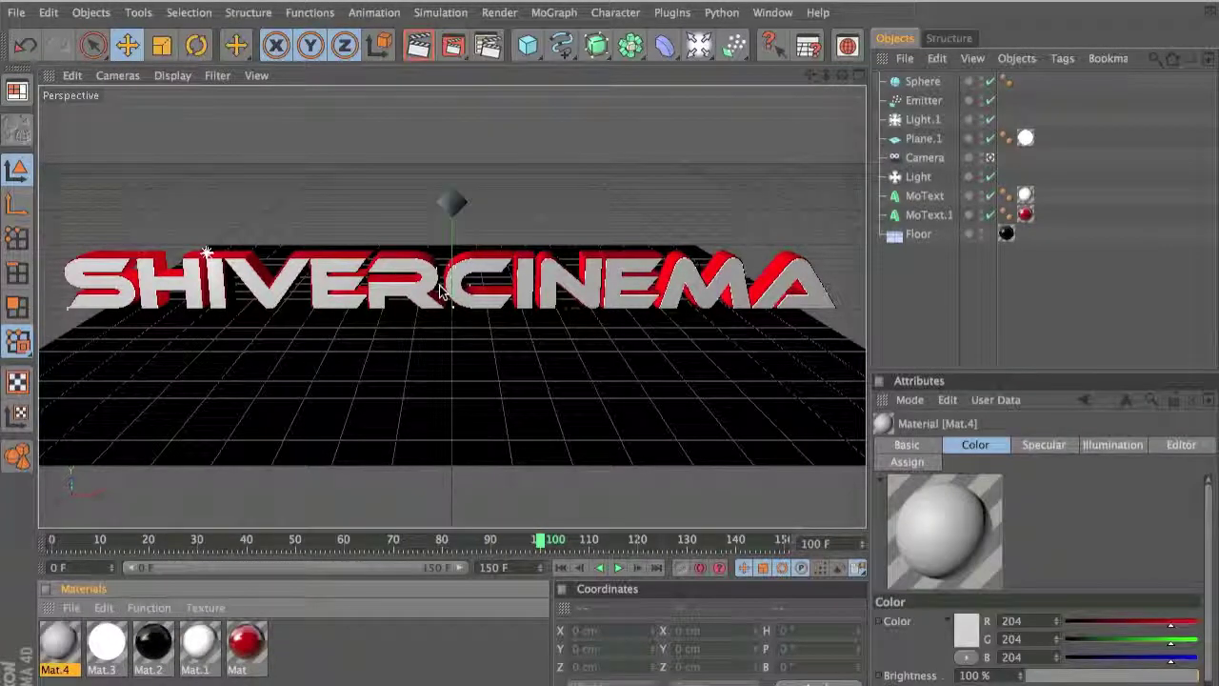
{"action": "double_click", "coordinate": [60, 638]}
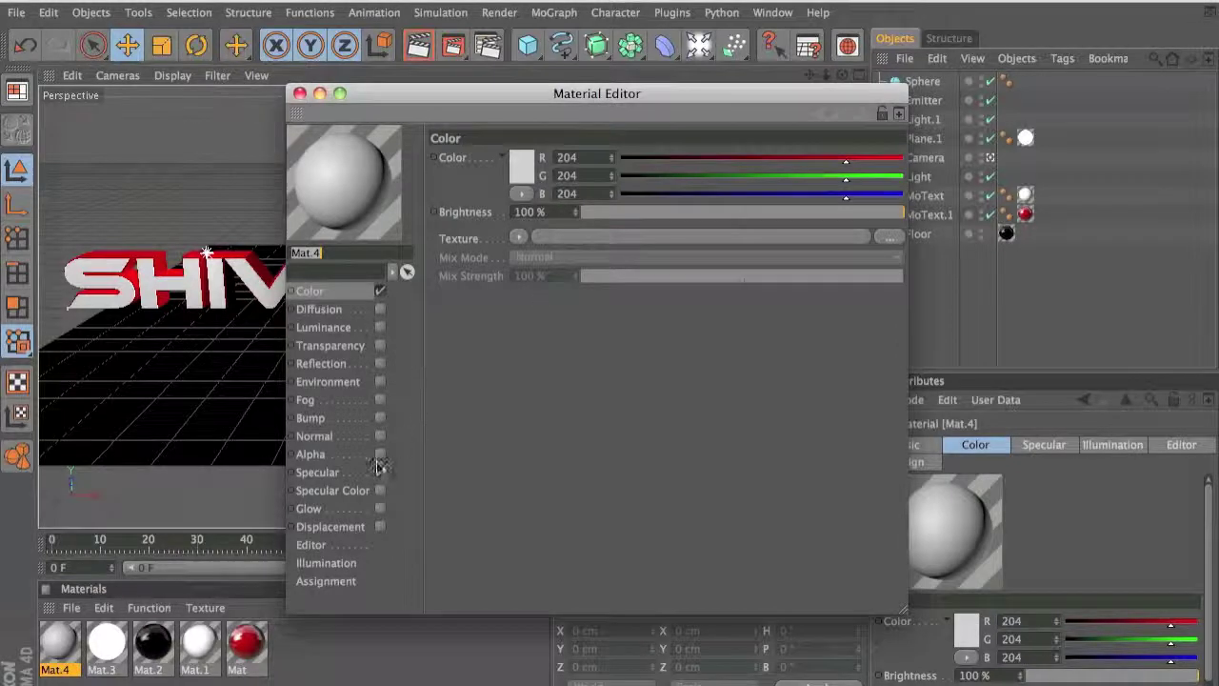
{"action": "left_click", "coordinate": [380, 472]}
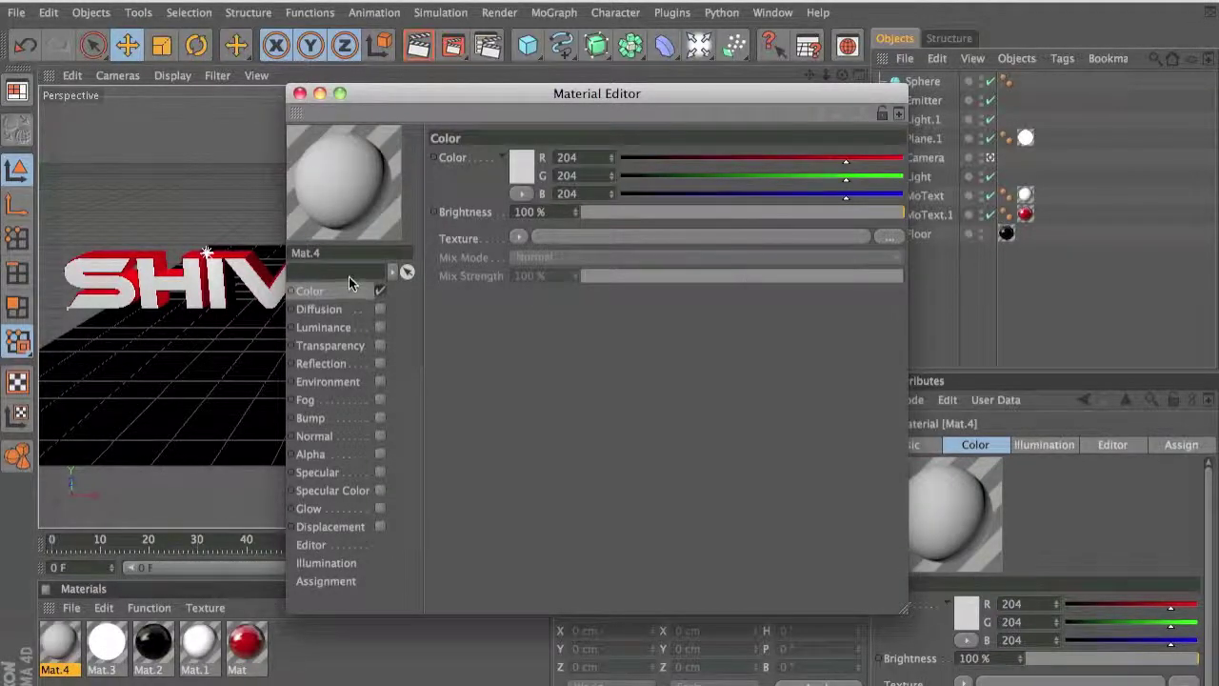
{"action": "left_click_drag", "start_coordinate": [693, 194], "coordinate": [619, 197]}
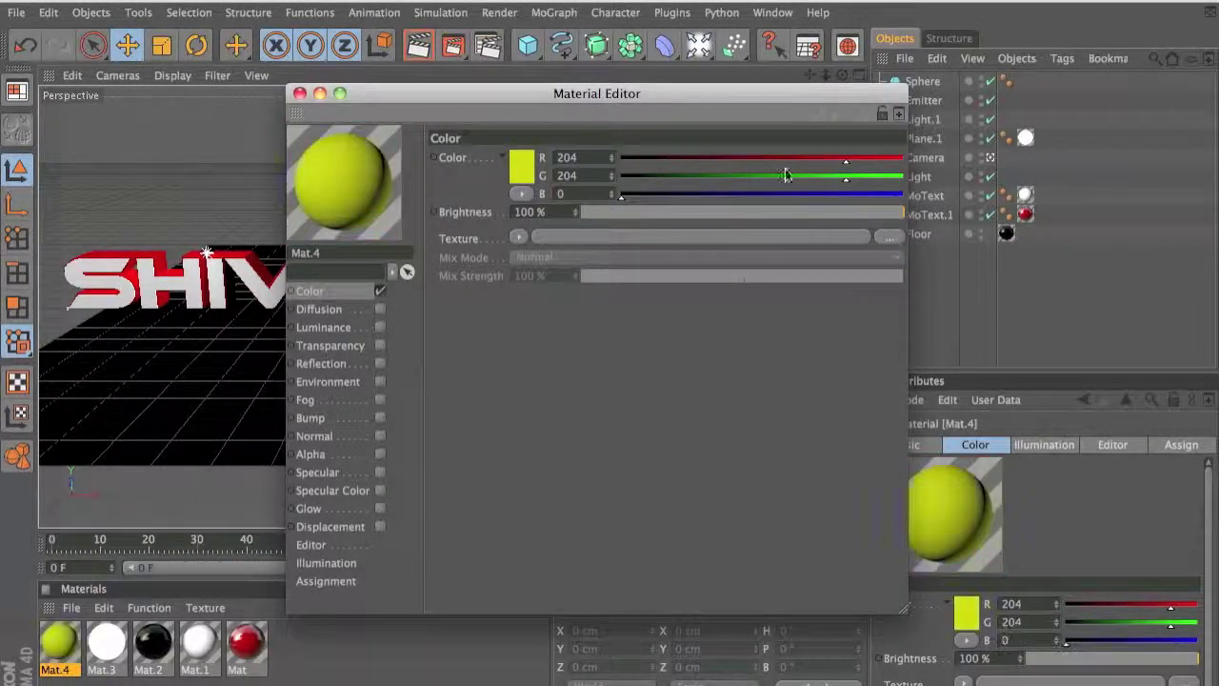
{"action": "left_click_drag", "start_coordinate": [846, 168], "coordinate": [752, 197]}
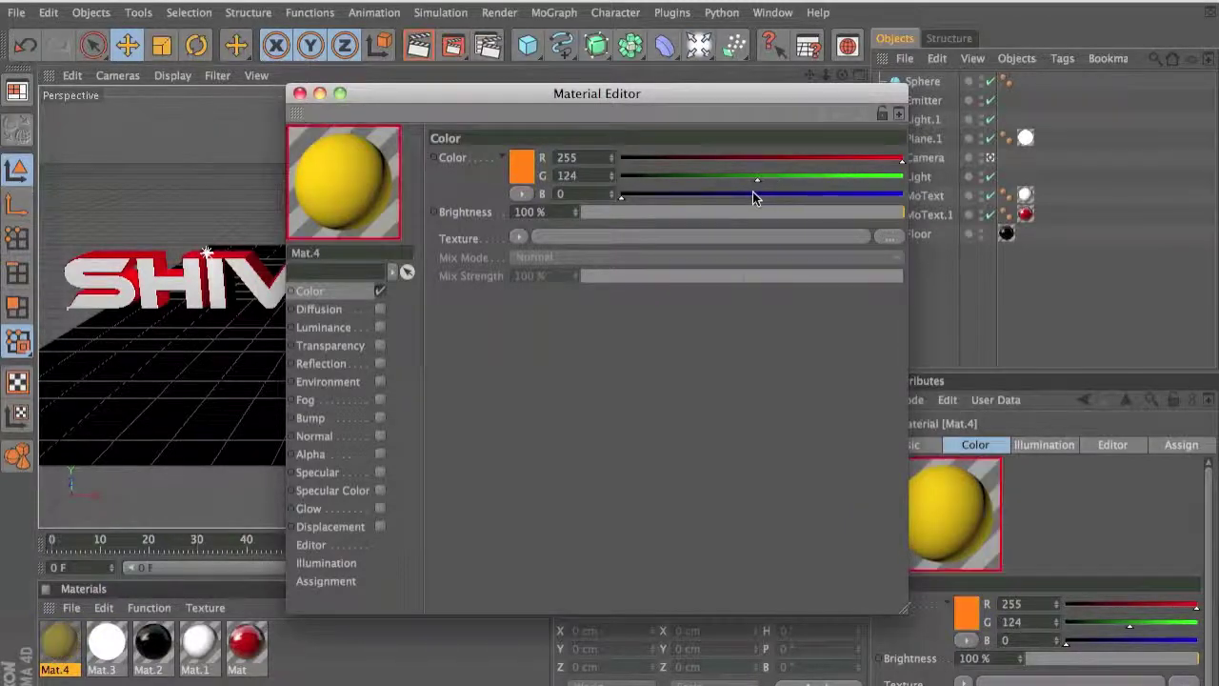
- Enable the orange material's reflection channel and load a Fresnel shader as its texture
{"action": "left_click", "coordinate": [380, 365]}
{"action": "left_click", "coordinate": [520, 259]}
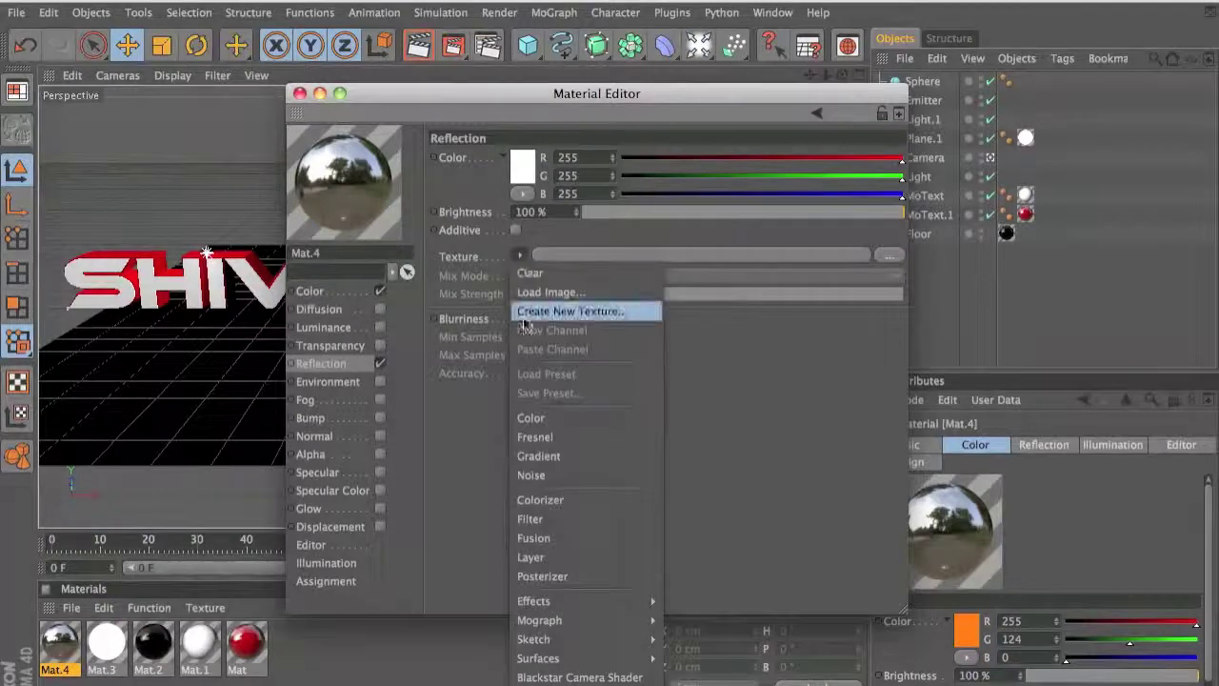
{"action": "left_click", "coordinate": [525, 432]}
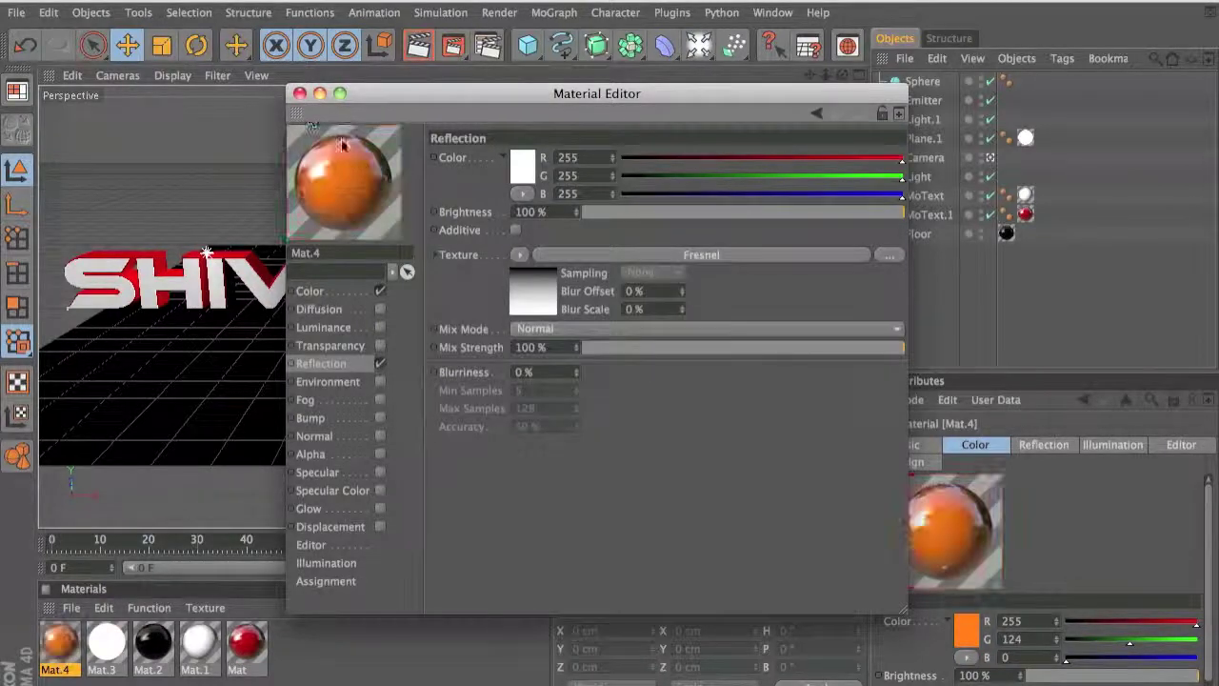
- Apply the orange material to the sphere and enable Show Objects in the emitter's particle settings
{"action": "left_click", "coordinate": [299, 92]}
{"action": "left_click_drag", "start_coordinate": [518, 438], "coordinate": [920, 100]}
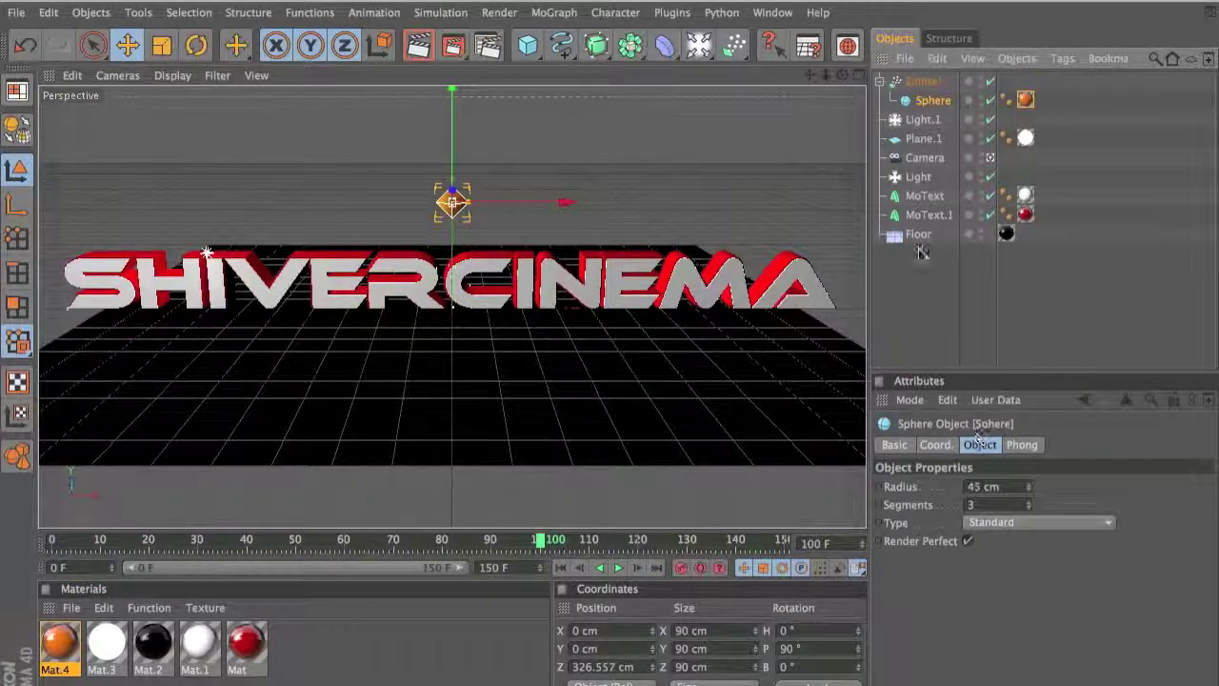
{"action": "left_click", "coordinate": [920, 83]}
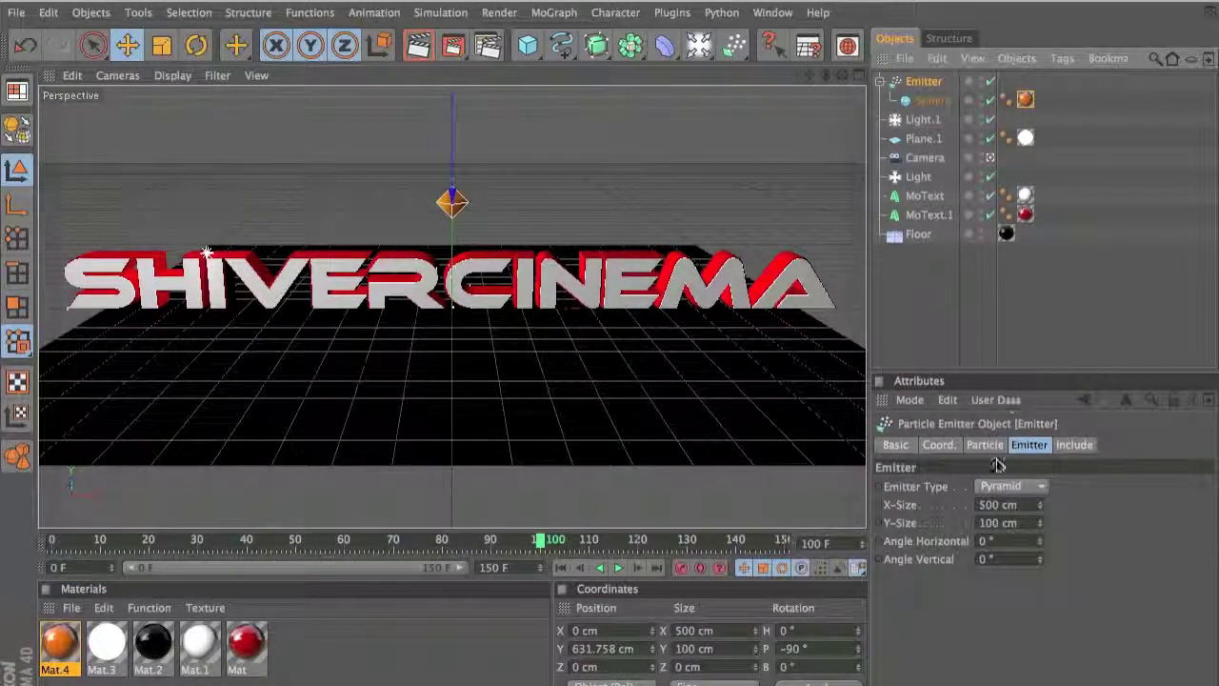
{"action": "left_click", "coordinate": [987, 452]}
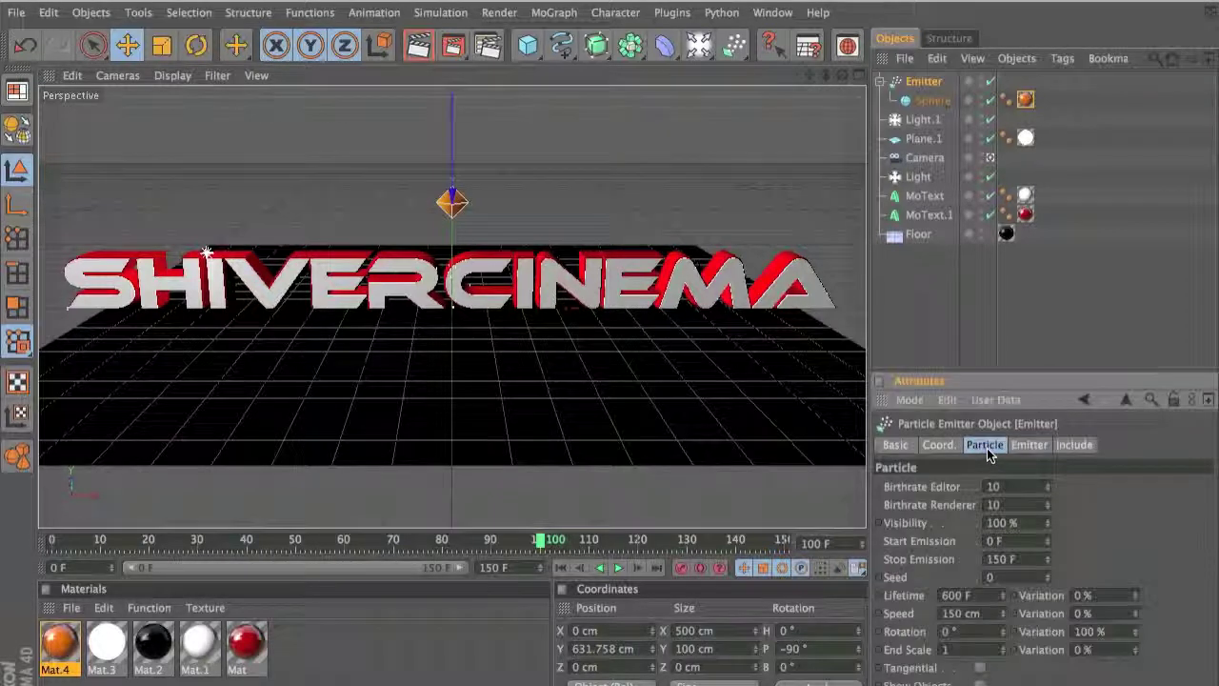
{"action": "left_click", "coordinate": [981, 683]}
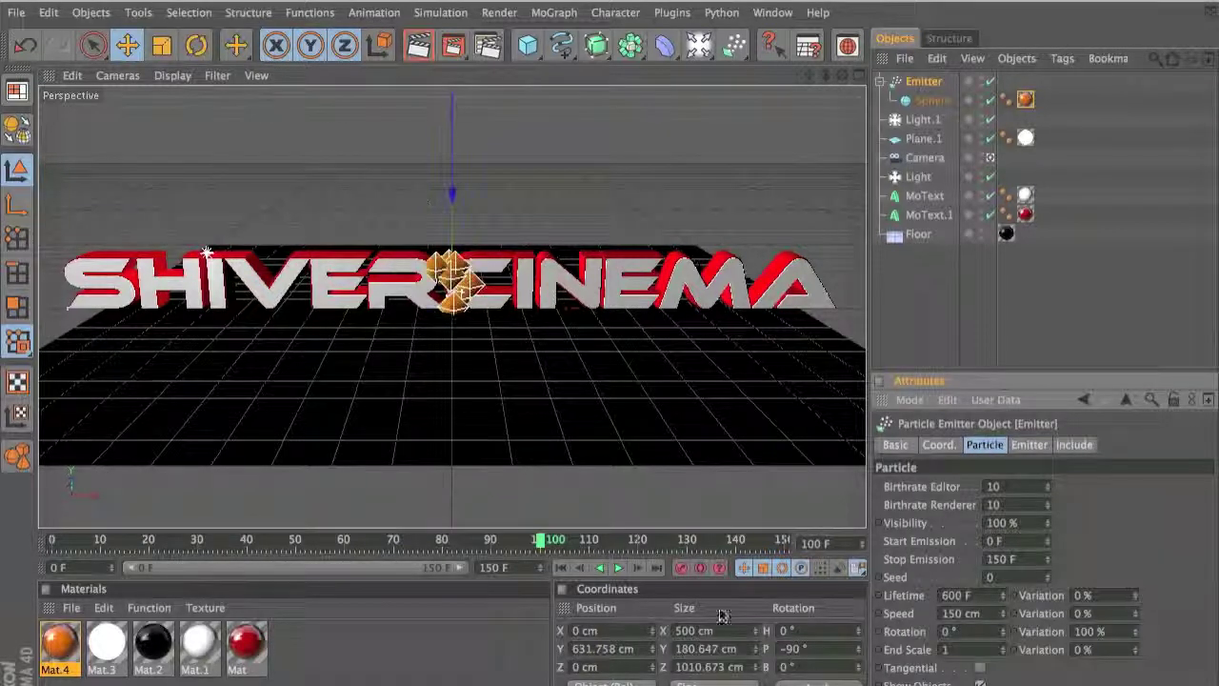
- Play the animation to preview the emitted spheres, test-render the view, and clear the selection
{"action": "left_click", "coordinate": [618, 568]}
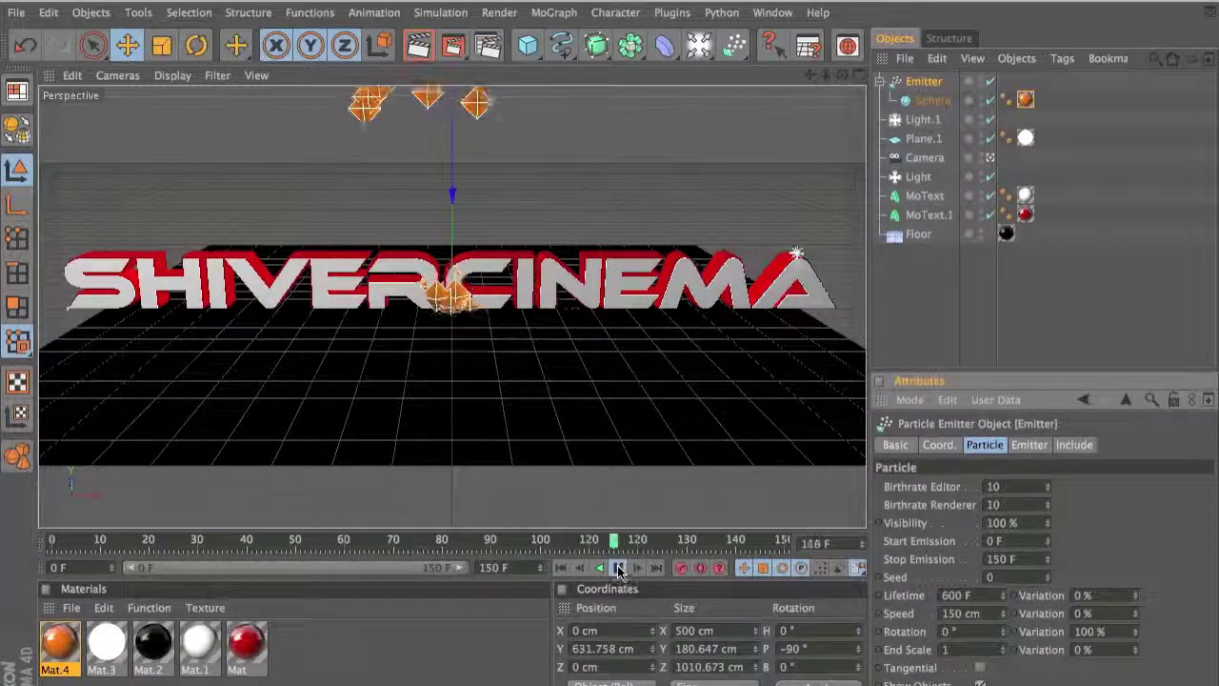
{"action": "left_click", "coordinate": [618, 568]}
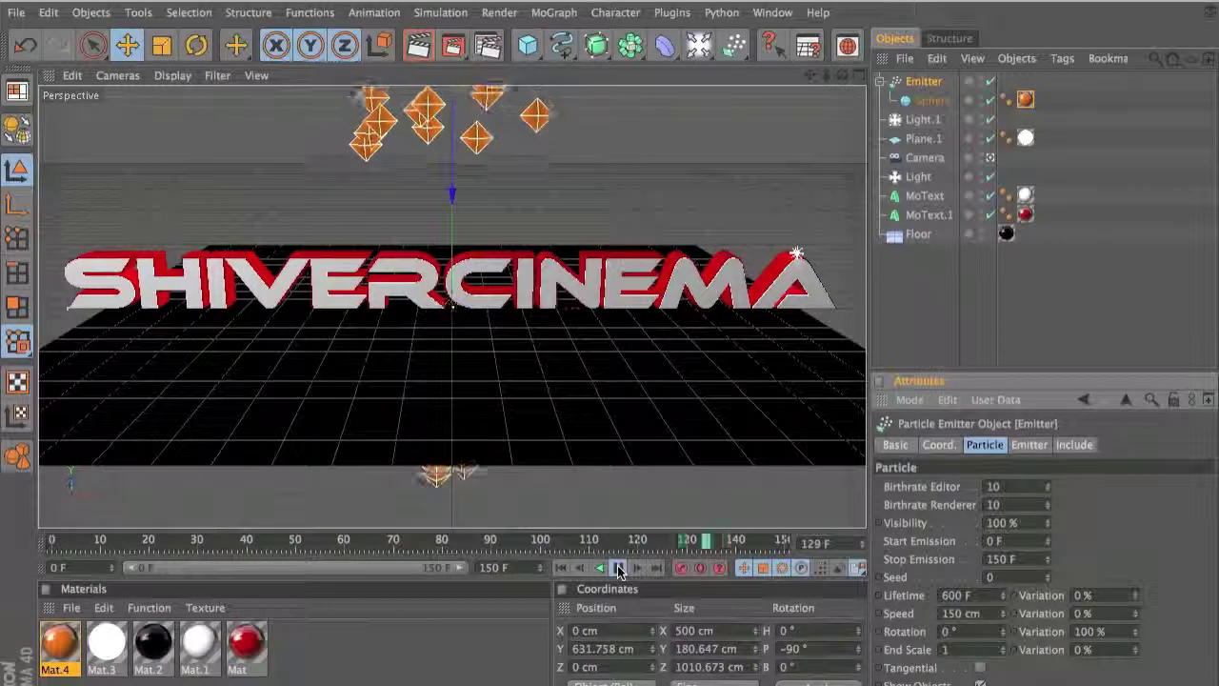
{"action": "left_click", "coordinate": [420, 47]}
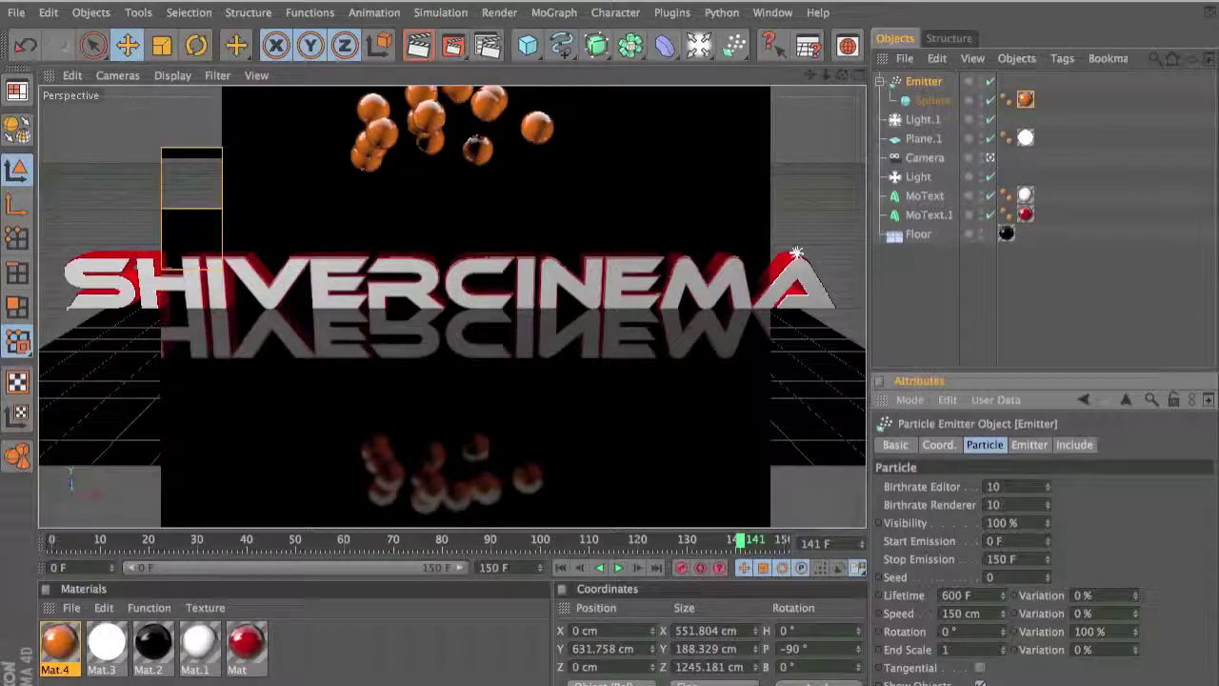
{"action": "left_click", "coordinate": [1012, 344]}
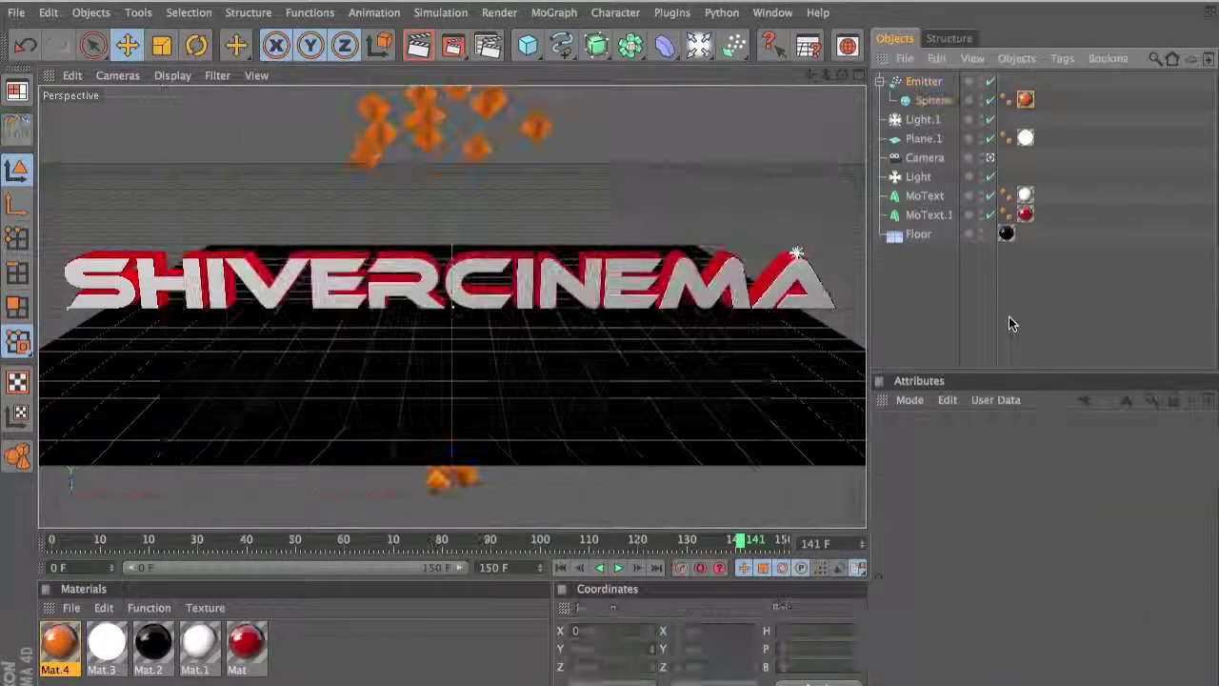
- Add a Dynamics Body tag to the sphere under the emitter
{"action": "left_click", "coordinate": [935, 101]}
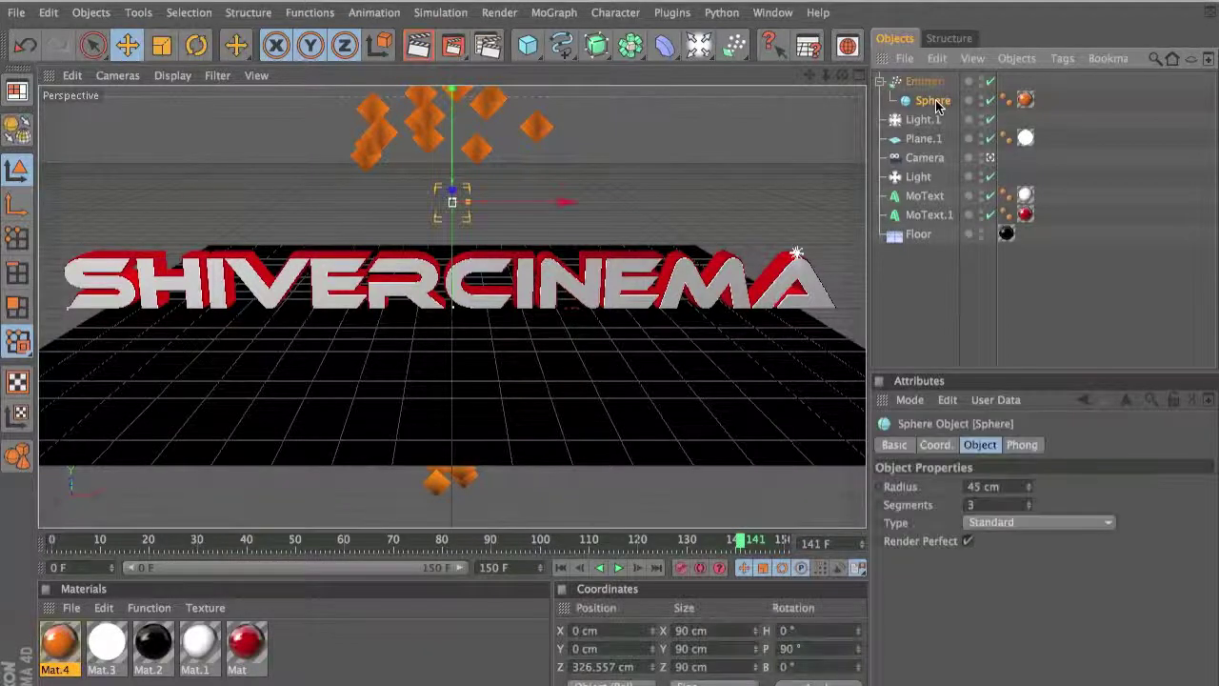
{"action": "left_click", "coordinate": [460, 19]}
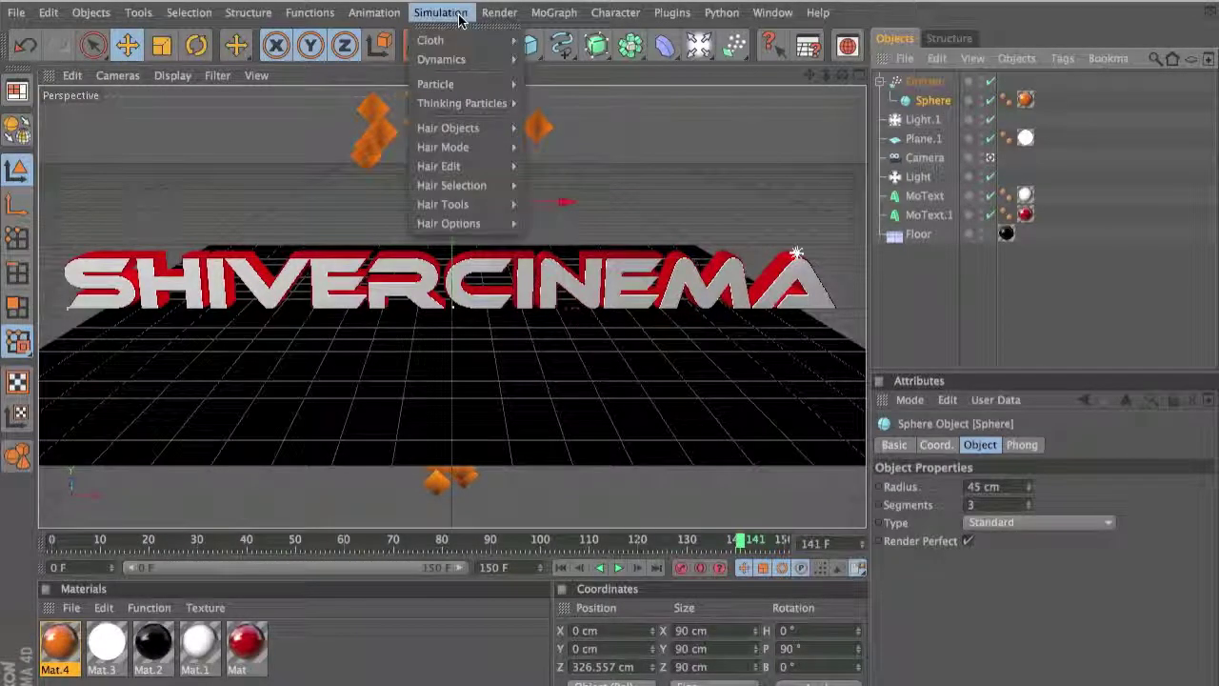
{"action": "mouse_move", "coordinate": [447, 58]}
{"action": "left_click", "coordinate": [559, 65]}
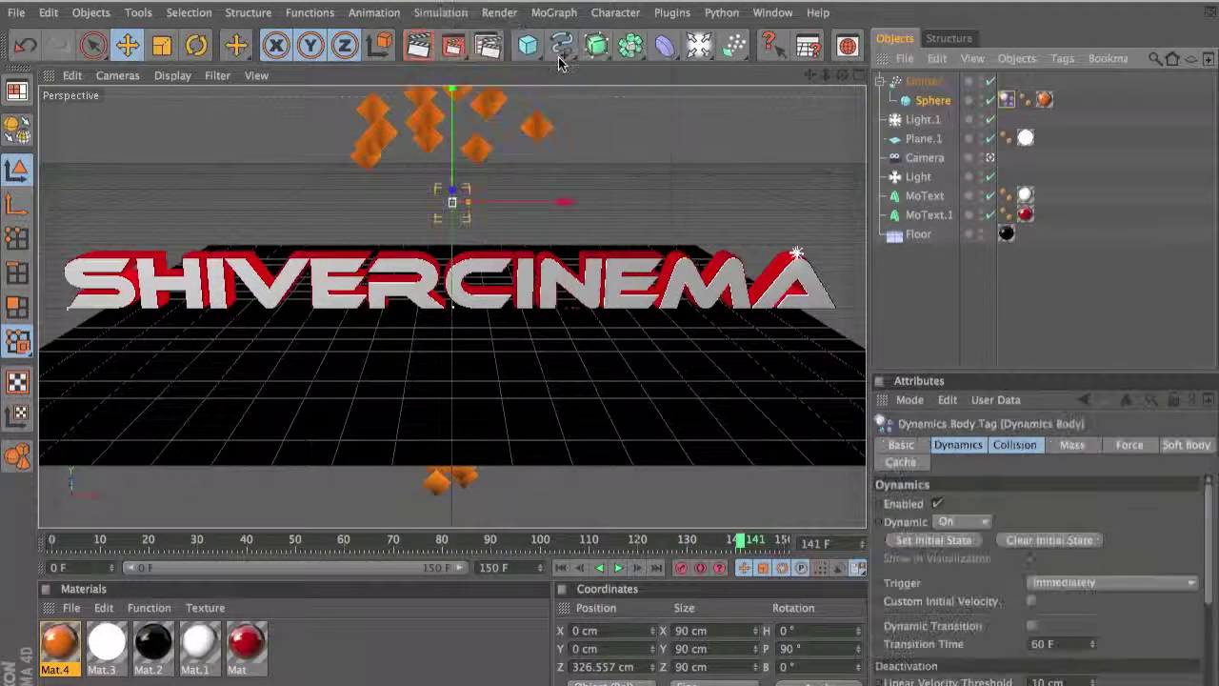
- Play back the animation to check the dynamic spheres, and return the playhead to frame 100
{"action": "left_click", "coordinate": [559, 545]}
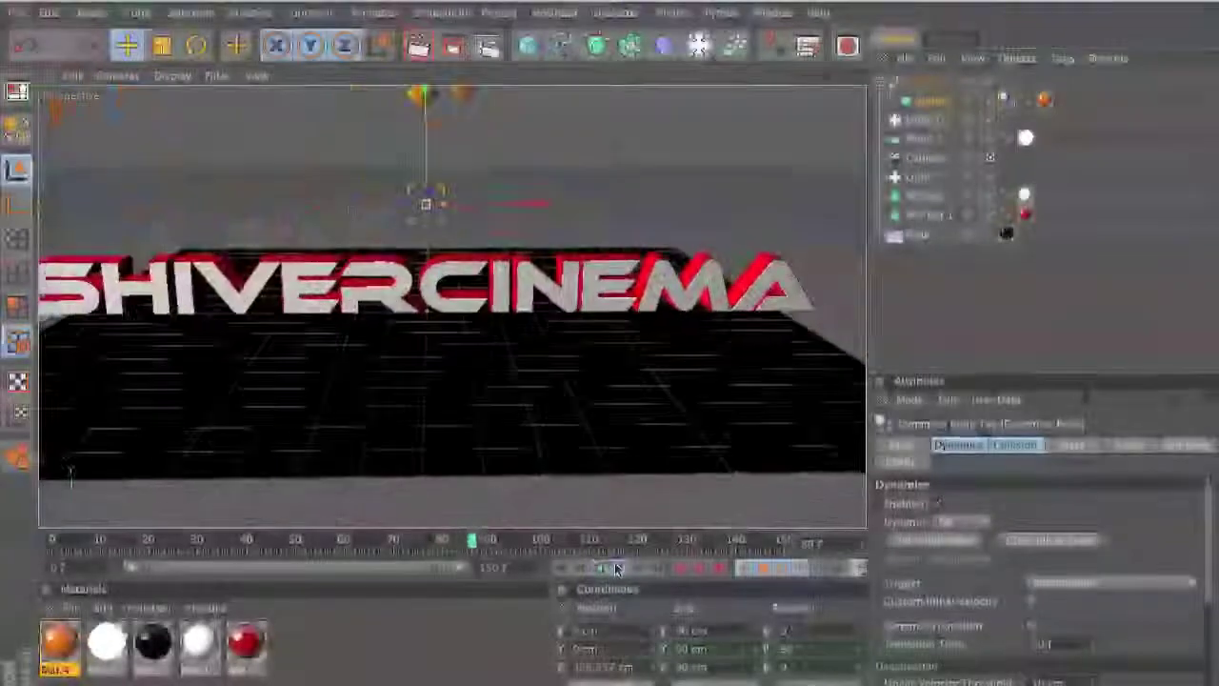
{"action": "left_click", "coordinate": [615, 569]}
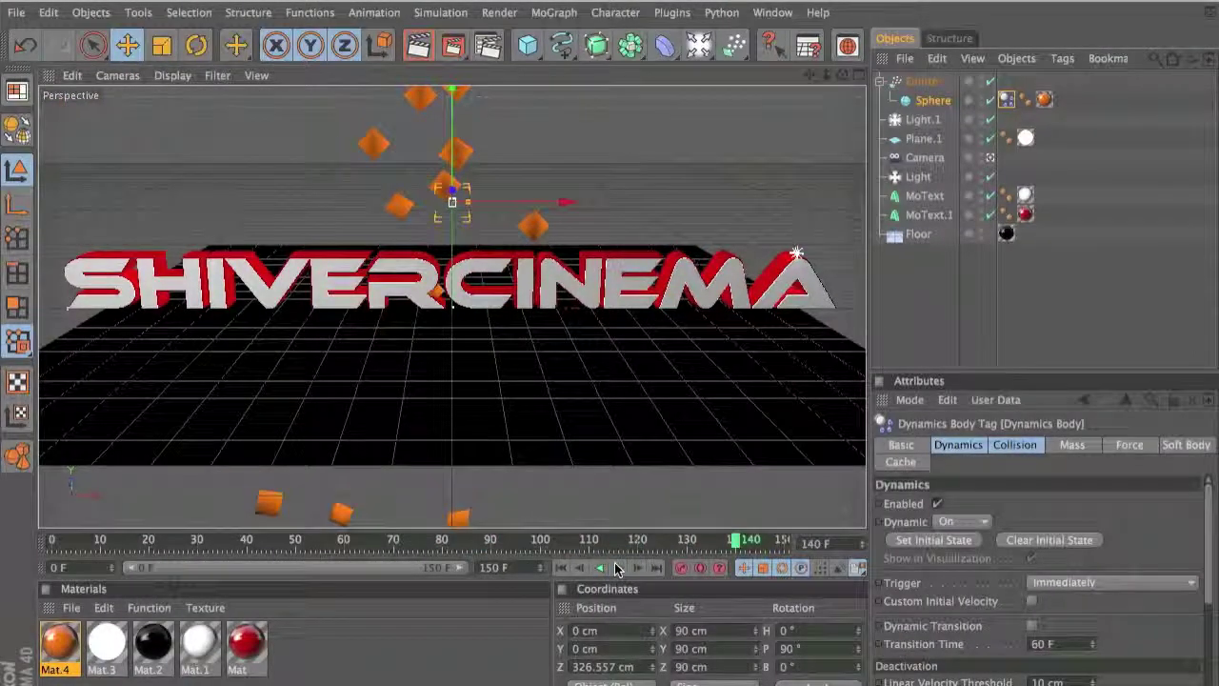
{"action": "left_click", "coordinate": [544, 540]}
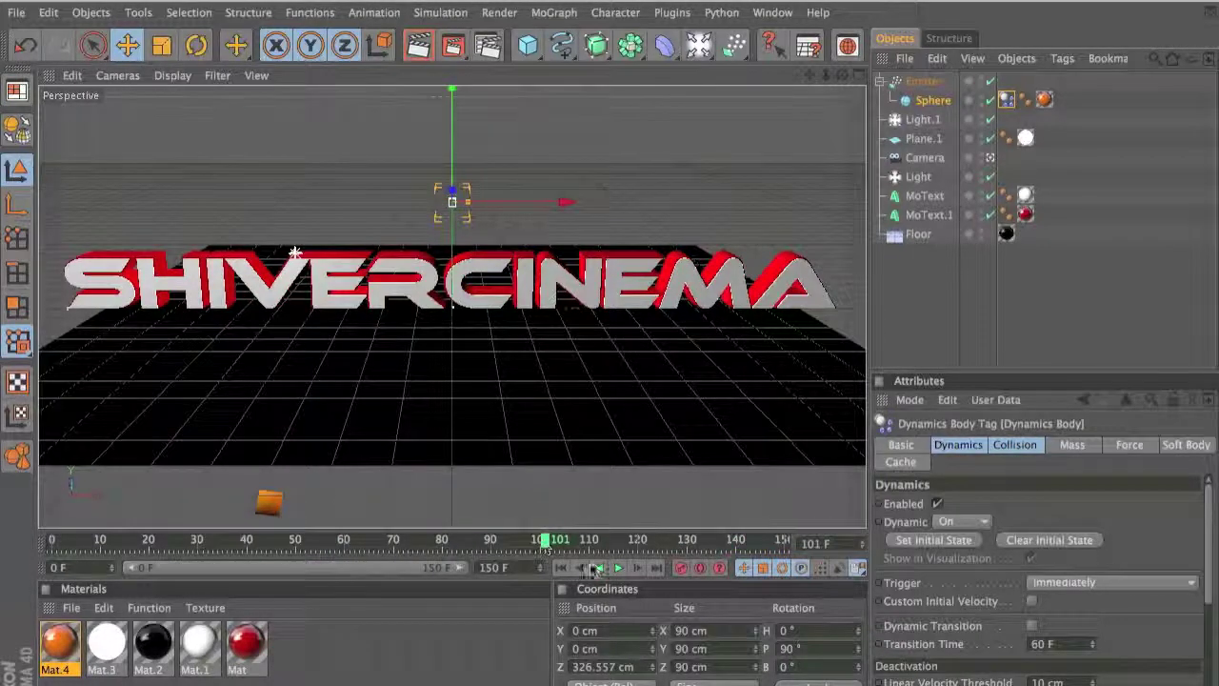
{"action": "left_click", "coordinate": [581, 568]}
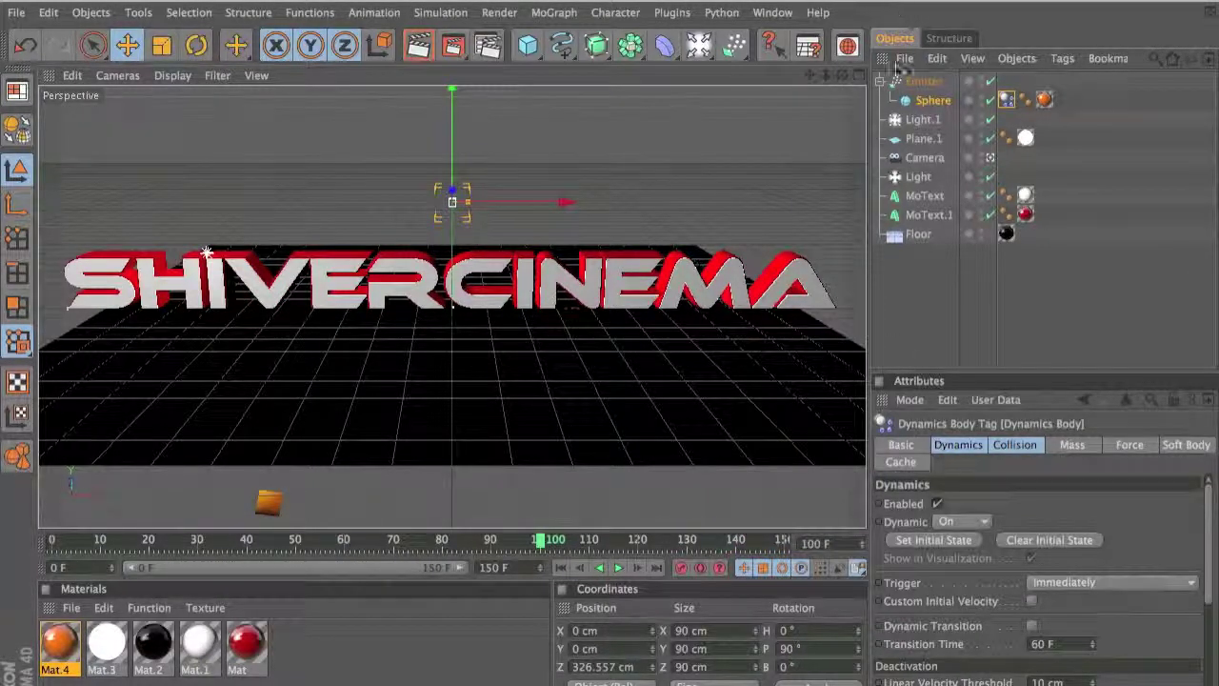
- Set the emitter's Start Emission to 100 F and Stop Emission to 110 F, and preview the result
{"action": "left_click", "coordinate": [920, 82]}
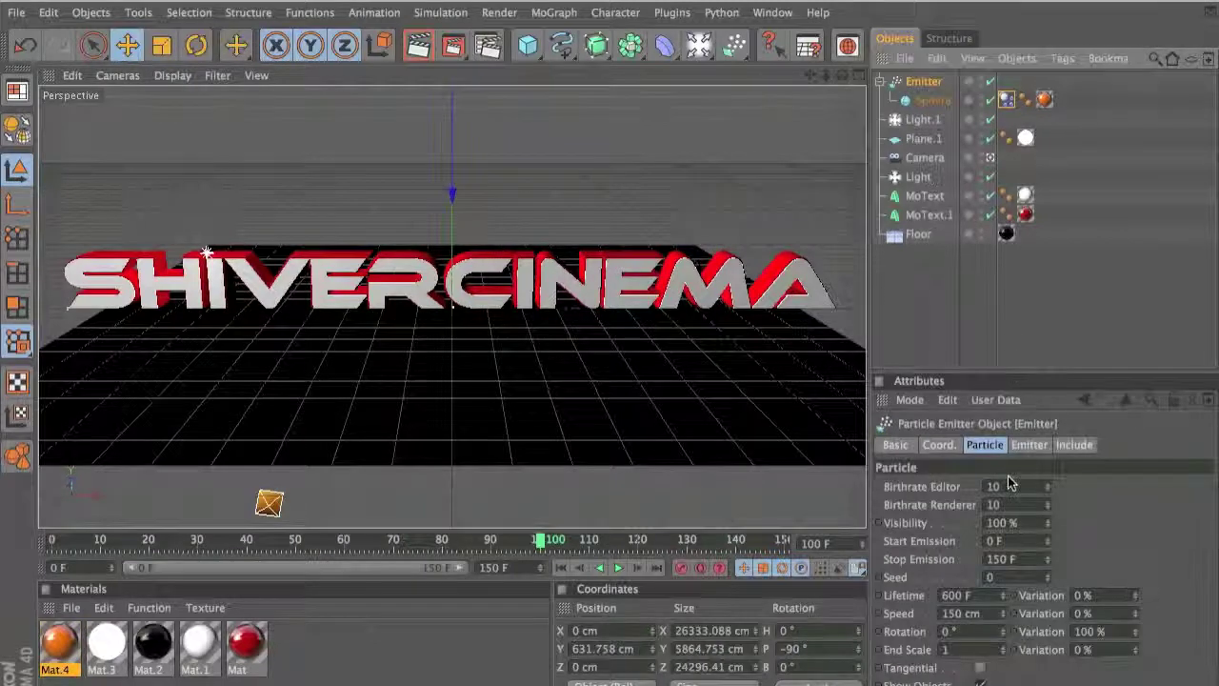
{"action": "left_click", "coordinate": [1013, 541]}
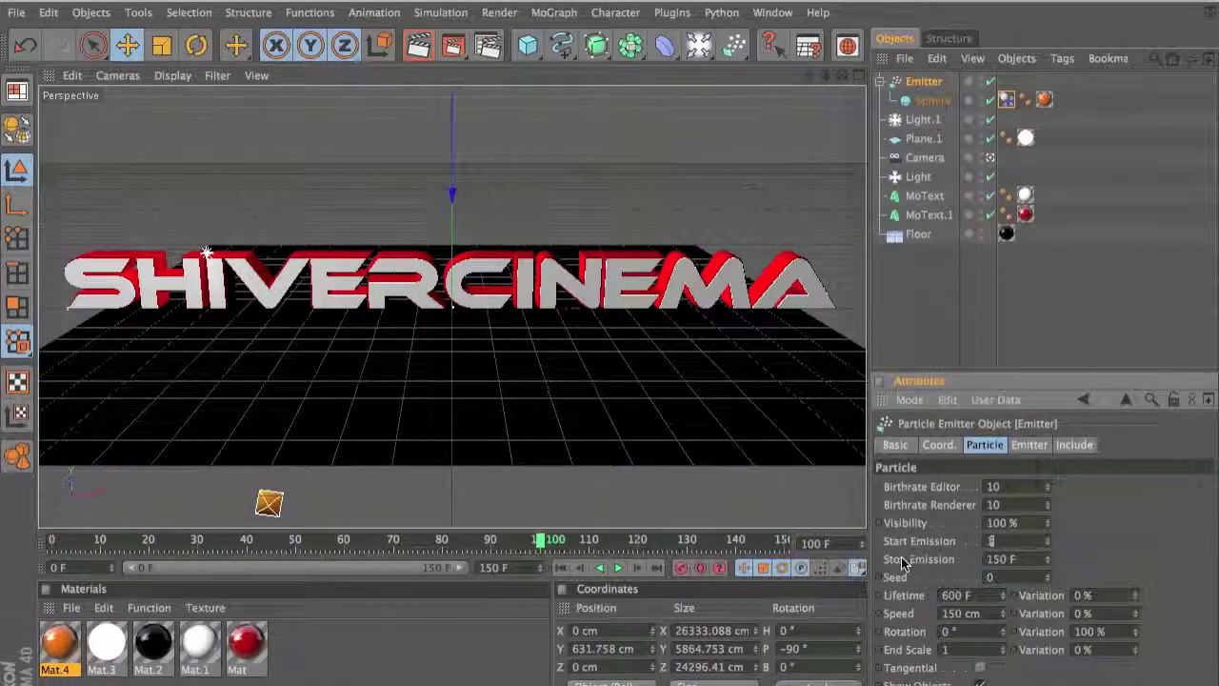
{"action": "left_click", "coordinate": [1025, 559]}
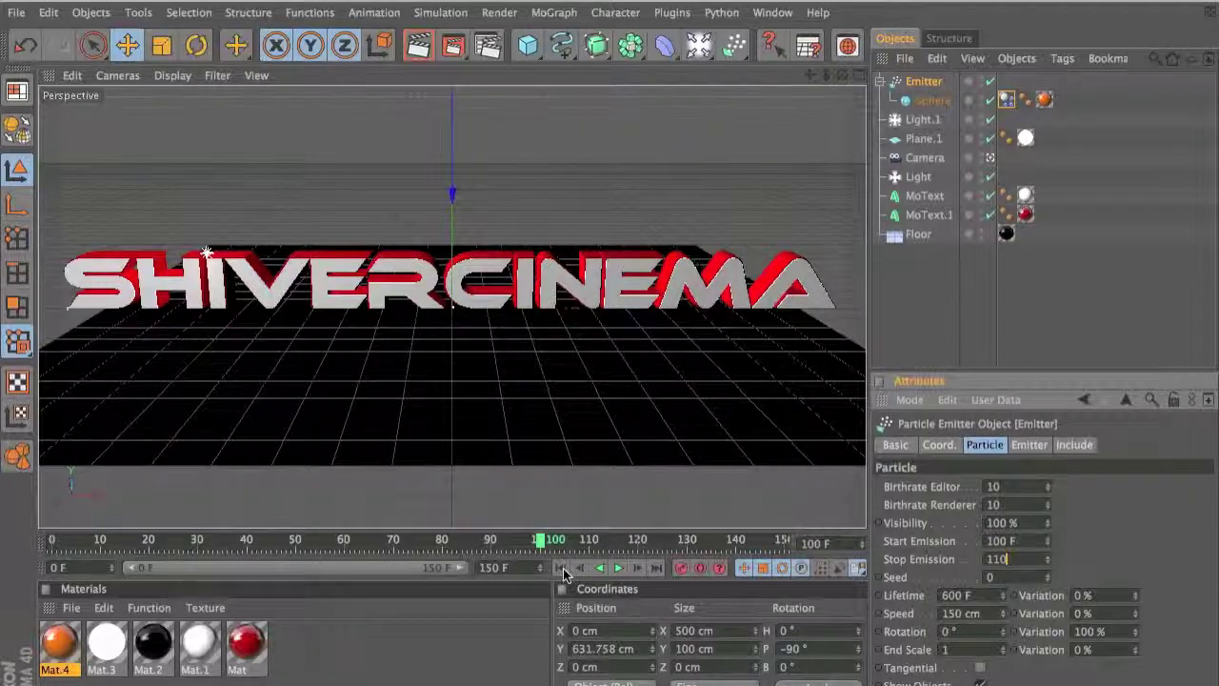
{"action": "left_click", "coordinate": [617, 567]}
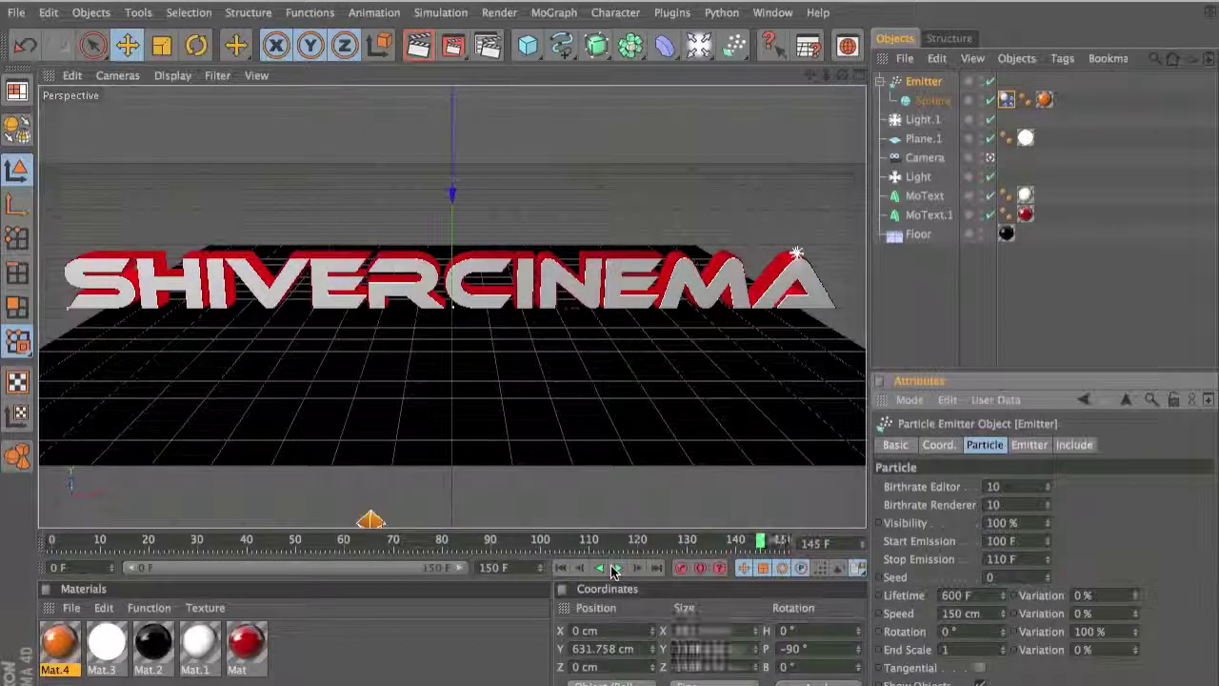
{"action": "left_click", "coordinate": [614, 569]}
- Set the emitter's Birthrate Editor and Birthrate Renderer to 100, and play the animation from just before frame 100
{"action": "double_click", "coordinate": [1027, 489]}
{"action": "type", "text": "100"}
{"action": "key", "text": "Tab"}
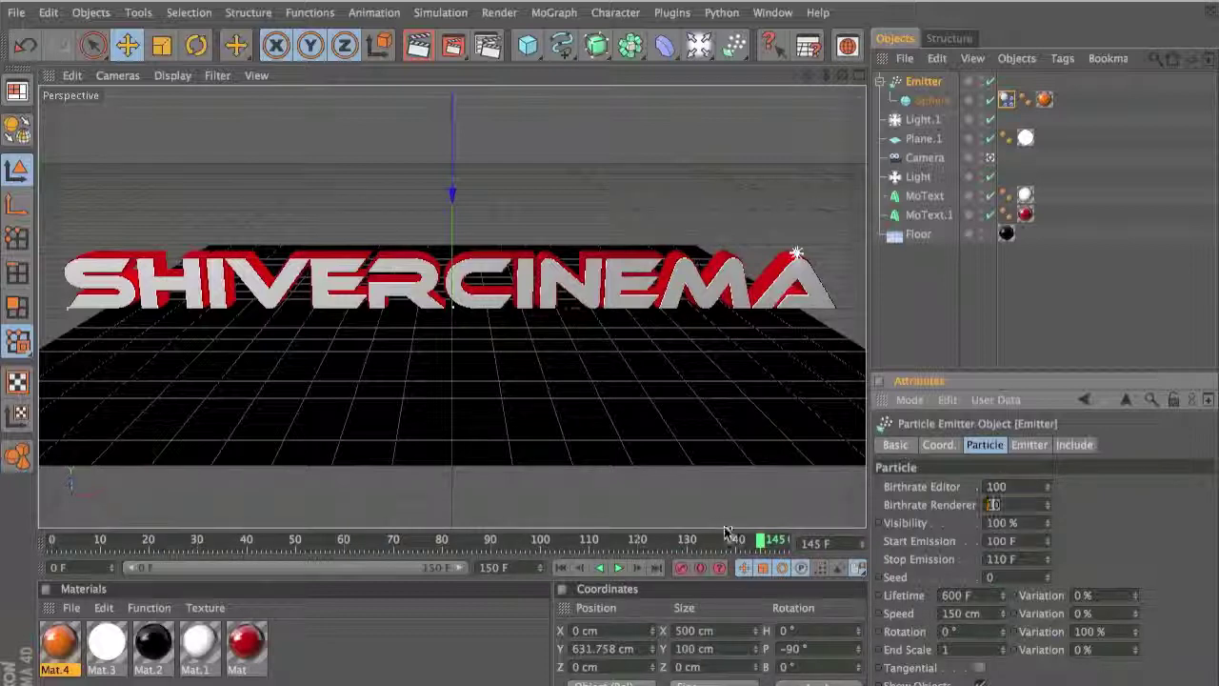
{"action": "type", "text": "0"}
{"action": "left_click", "coordinate": [529, 540]}
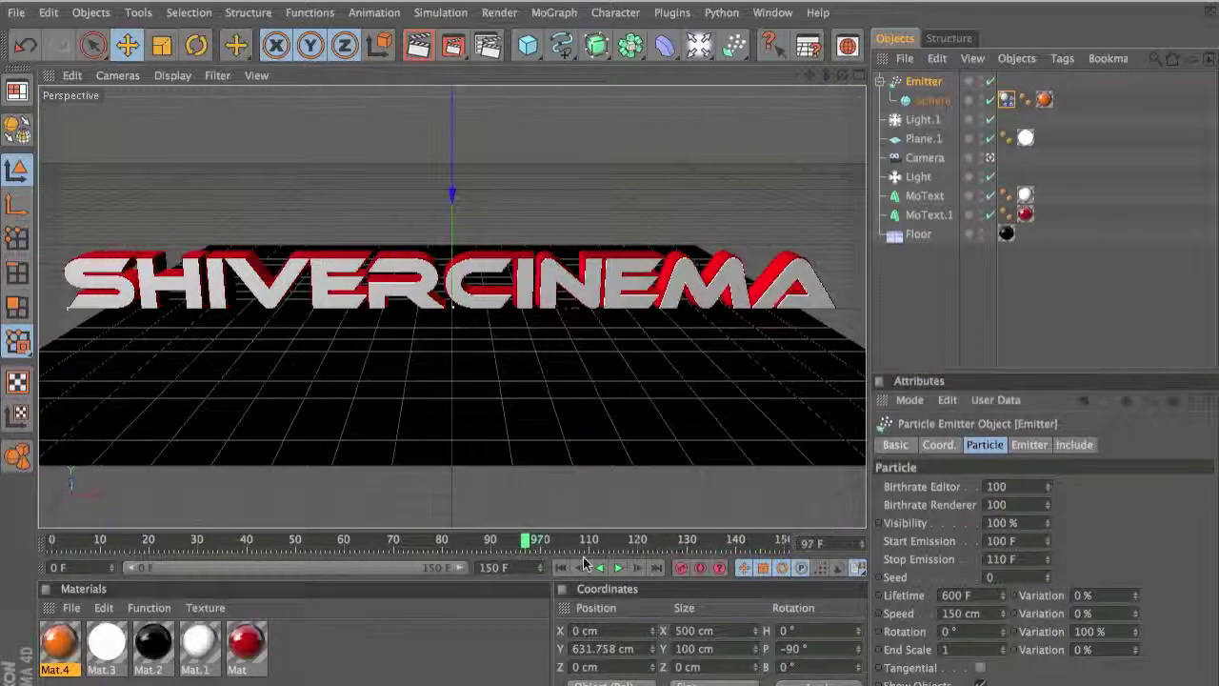
{"action": "left_click", "coordinate": [616, 568]}
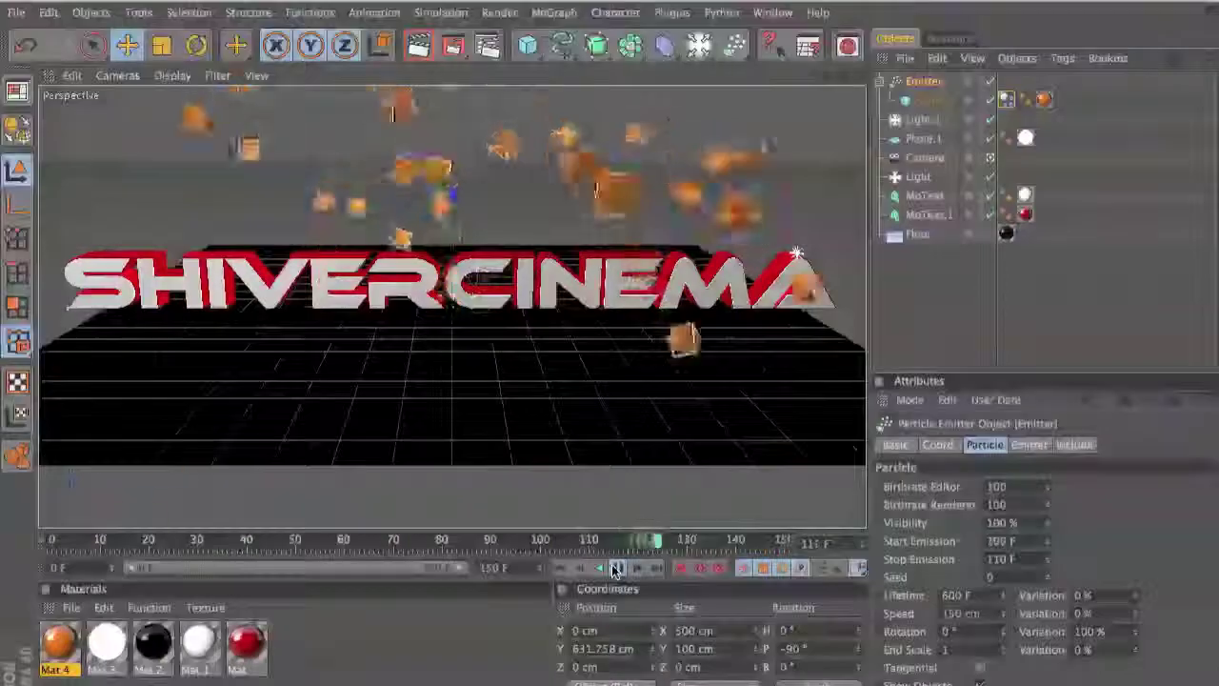
{"action": "left_click", "coordinate": [616, 567]}
- Try widening the emitter with an X-Size of 500000 cm and with 5000 cm
{"action": "left_click_drag", "start_coordinate": [821, 80], "coordinate": [772, 84]}
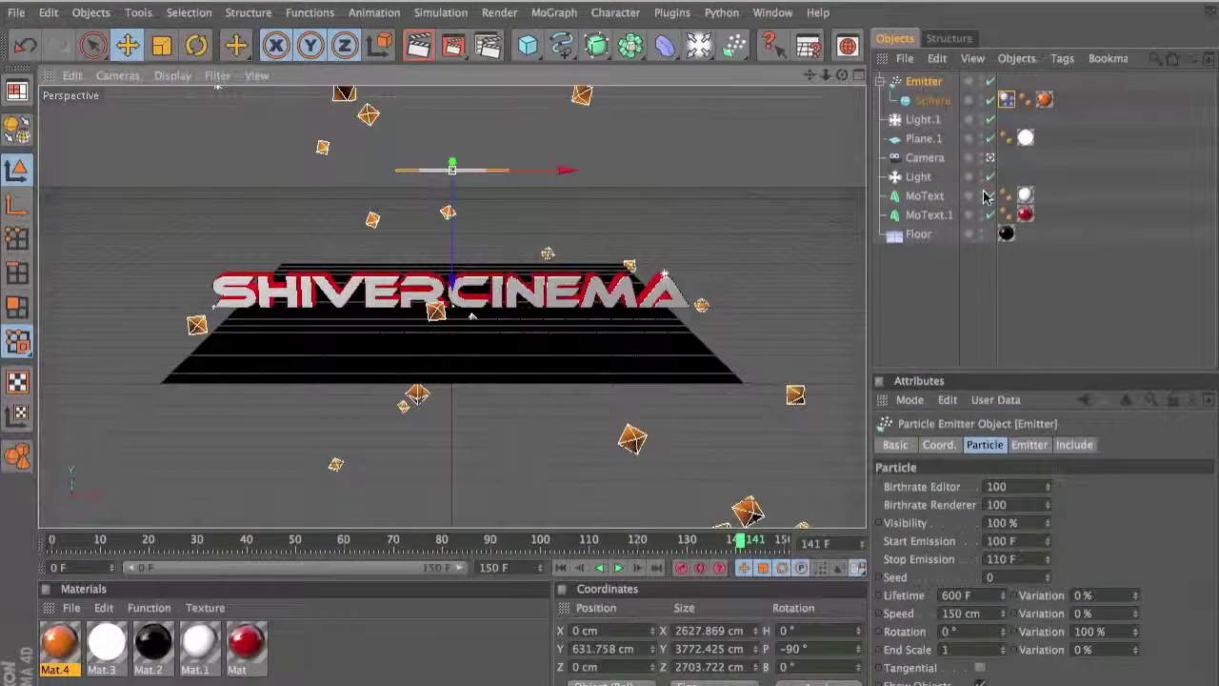
{"action": "left_click", "coordinate": [1019, 445]}
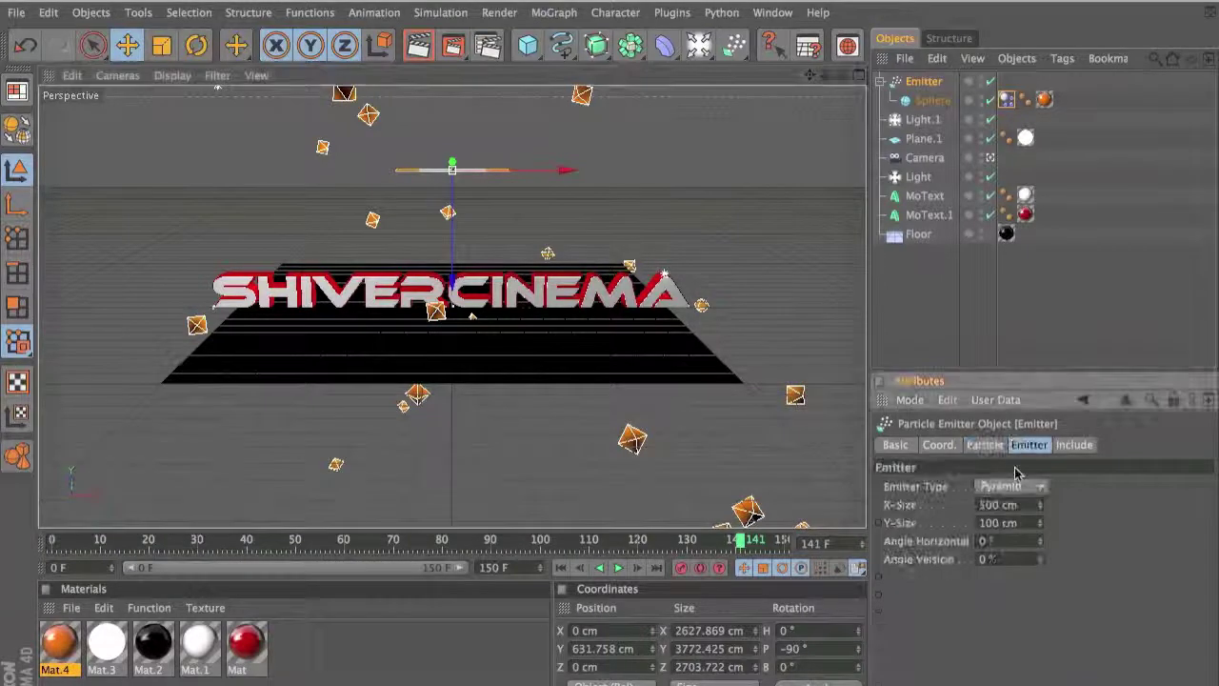
{"action": "type", "text": "1"}
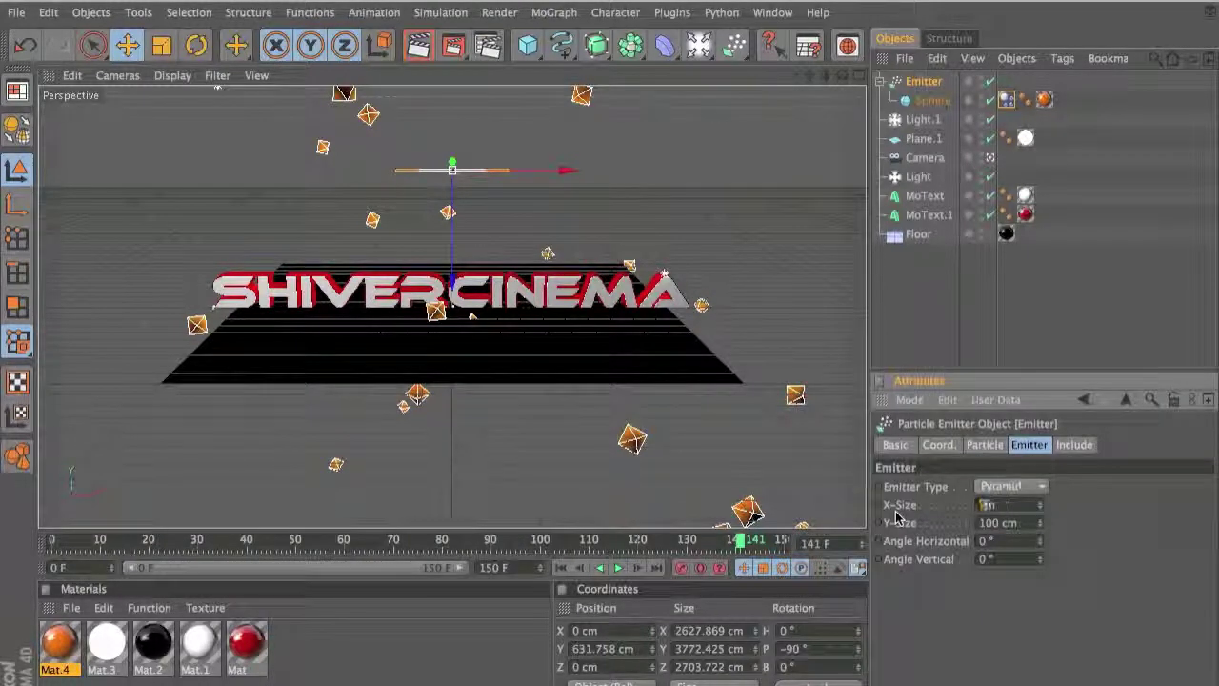
{"action": "type", "text": "00000"}
{"action": "key", "text": "Return"}
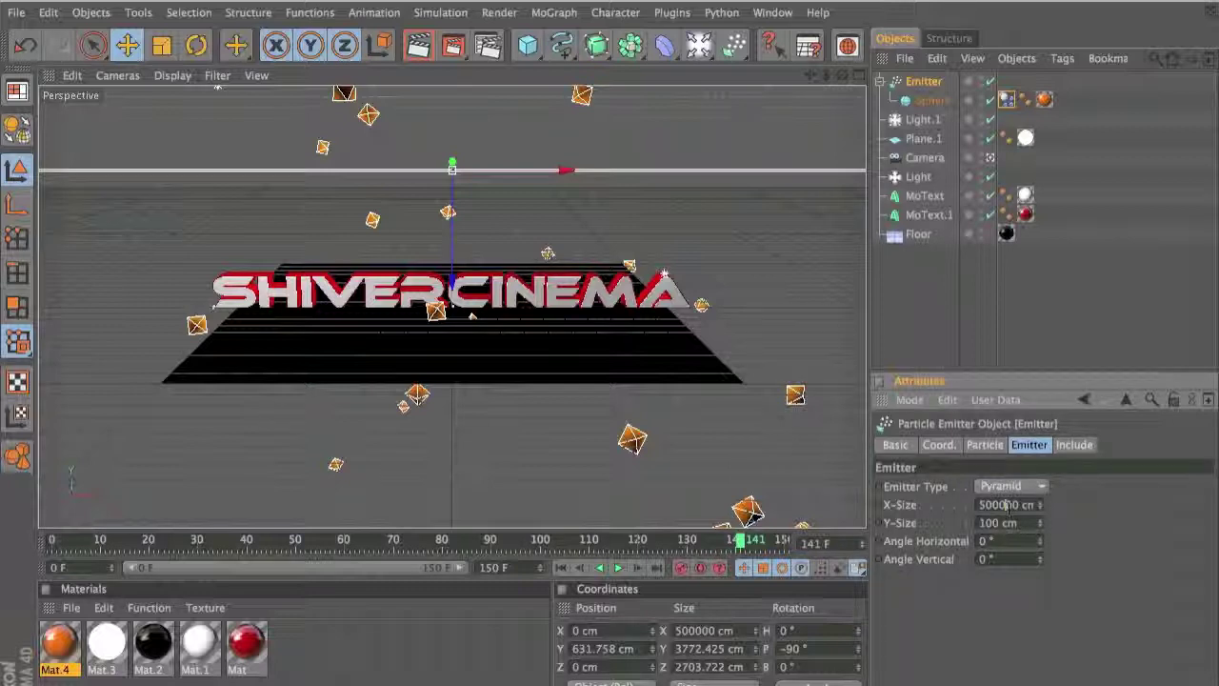
{"action": "key", "text": "Return"}
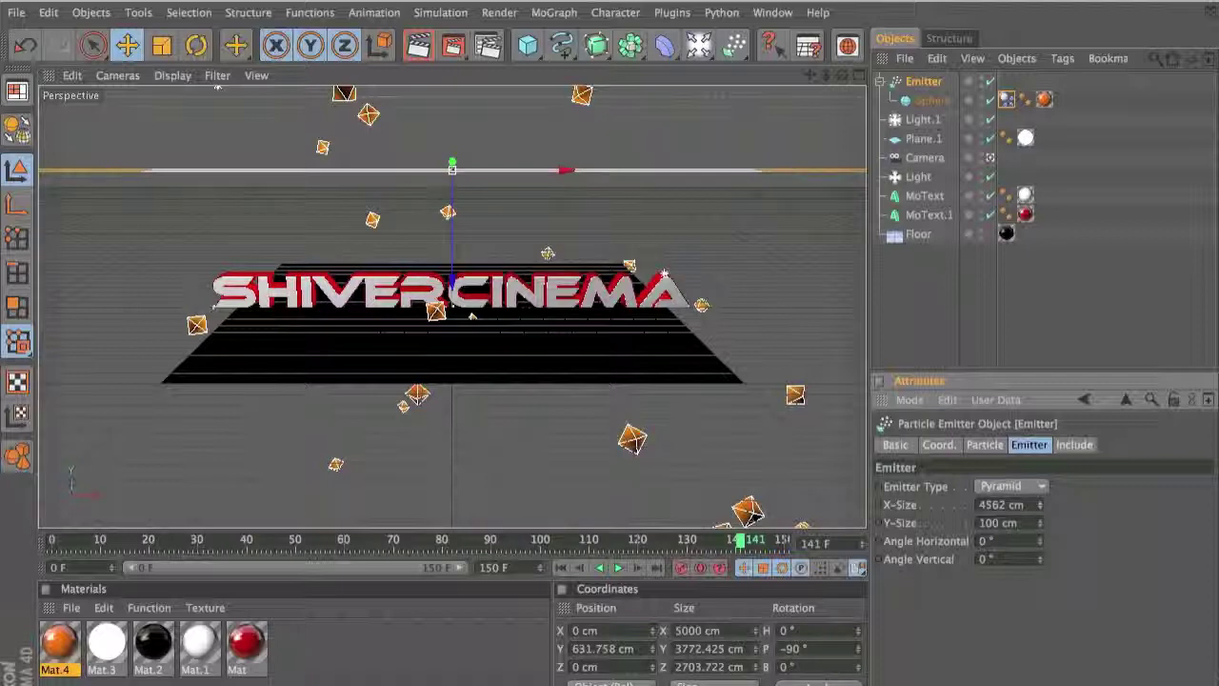
- Try an emitter X-Size of 350000 cm and play the animation from just before frame 100
{"action": "left_click_drag", "start_coordinate": [1042, 508], "coordinate": [1045, 512]}
{"action": "double_click", "coordinate": [1017, 505]}
{"action": "type", "text": "350000"}
{"action": "key", "text": "Return"}
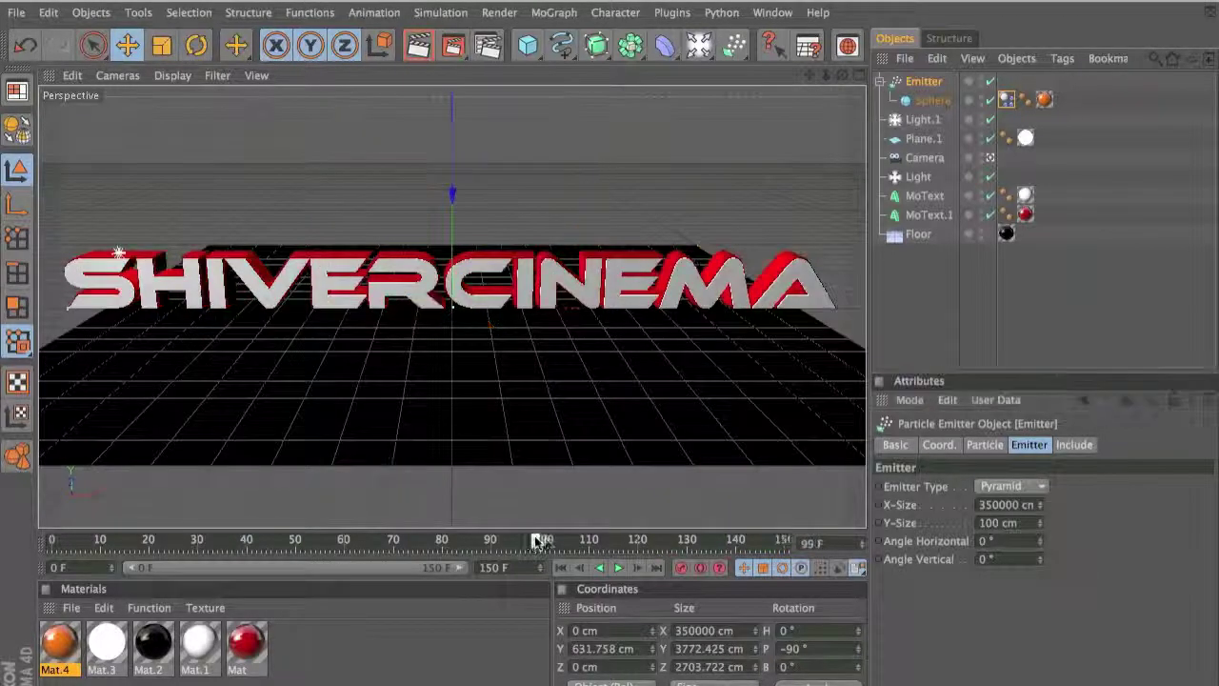
{"action": "left_click", "coordinate": [609, 568]}
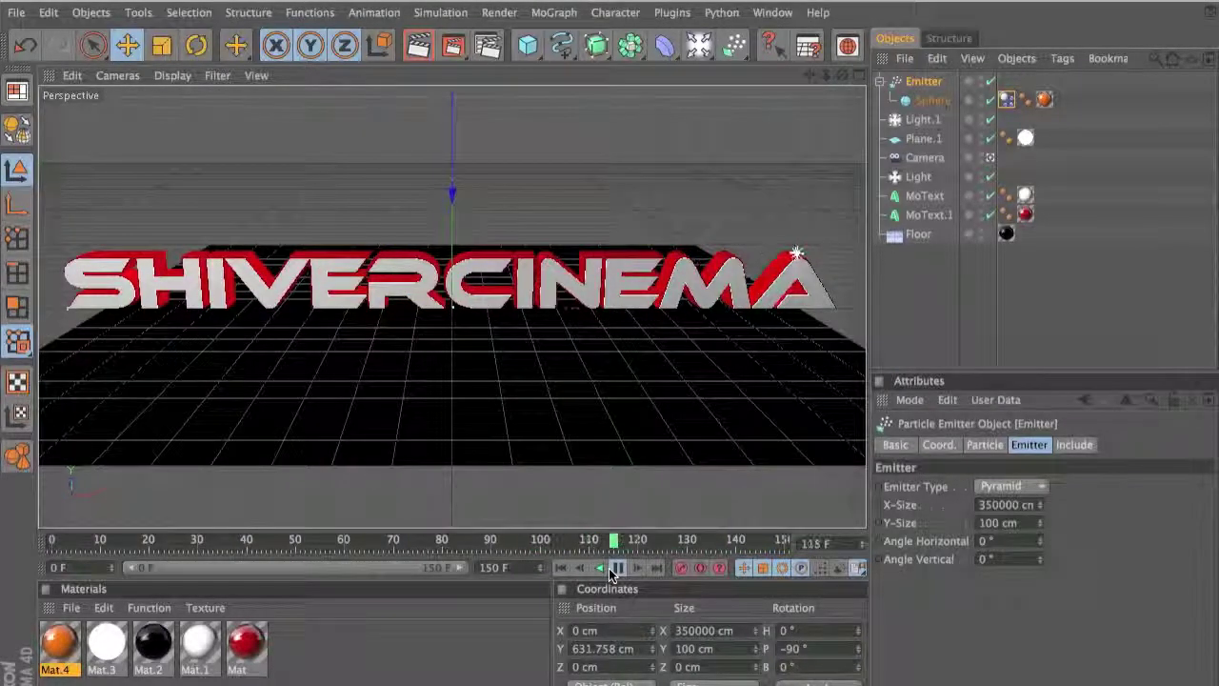
{"action": "left_click", "coordinate": [614, 568]}
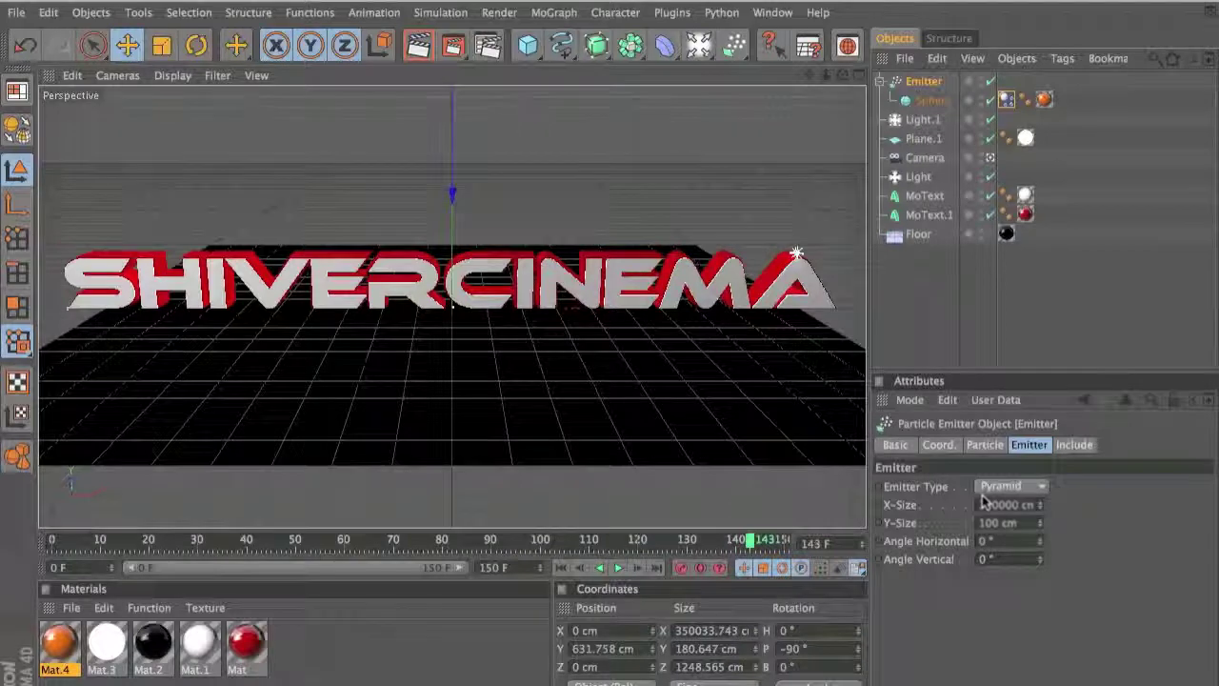
- Set the emitter's X-Size to 3500 cm and play the animation from about frame 100
{"action": "left_click", "coordinate": [1012, 505]}
{"action": "key", "text": "BackSpace"}
{"action": "left_click", "coordinate": [1027, 559]}
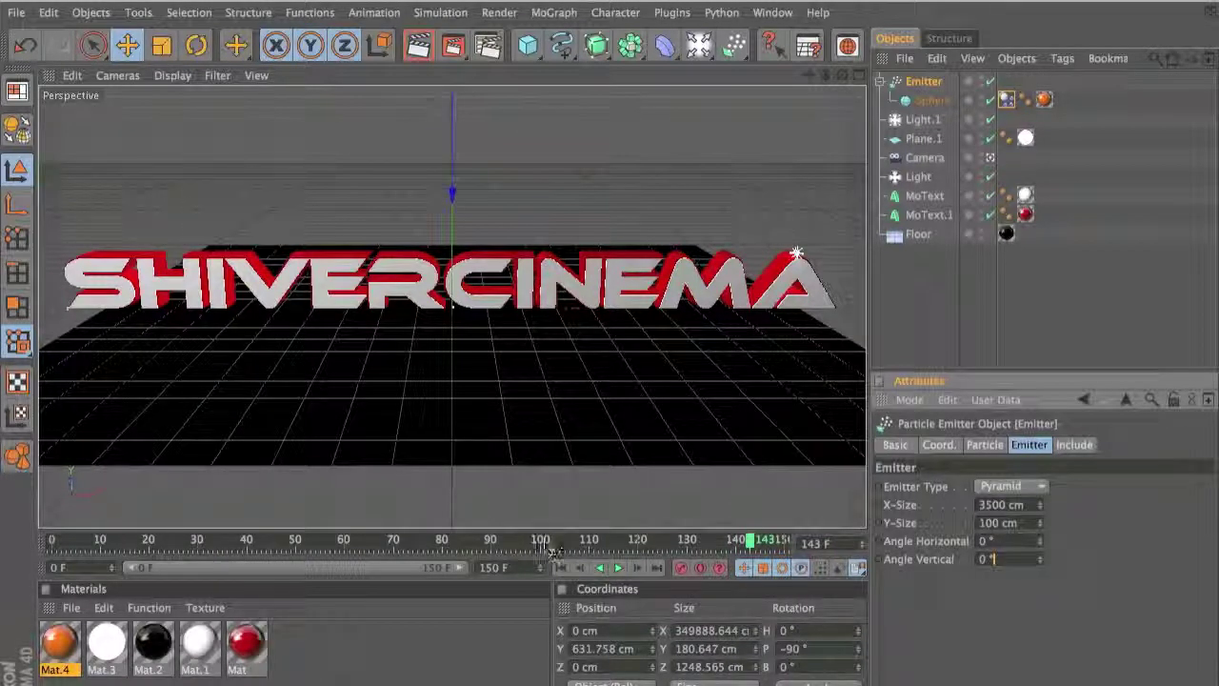
{"action": "left_click", "coordinate": [541, 542]}
{"action": "left_click", "coordinate": [618, 568]}
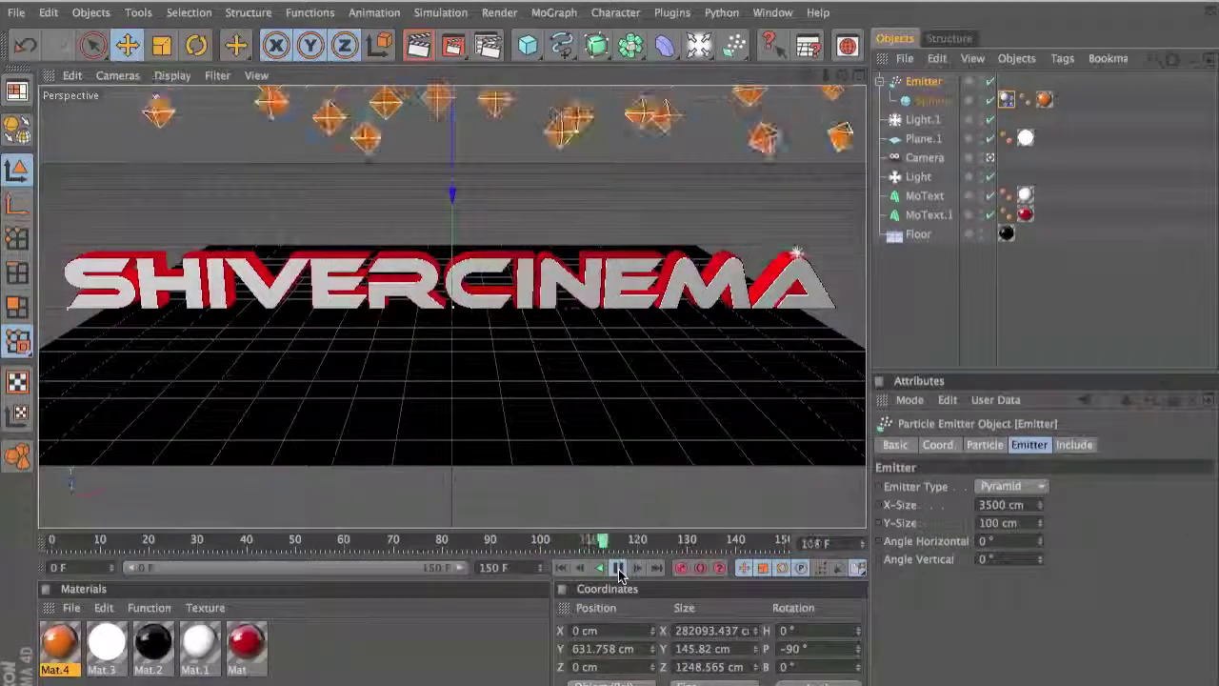
{"action": "left_click", "coordinate": [618, 569]}
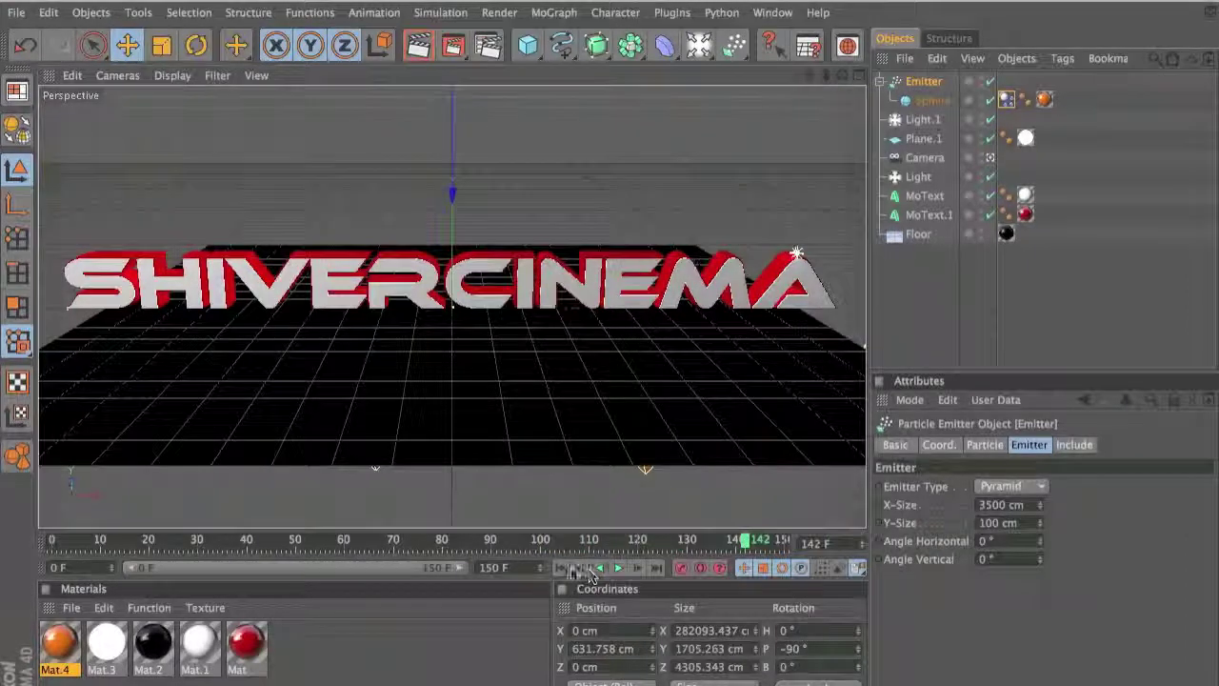
- Set the emitter's Birthrate Editor and Birthrate Renderer to 1000, and play the animation from past frame 100
{"action": "left_click", "coordinate": [985, 445]}
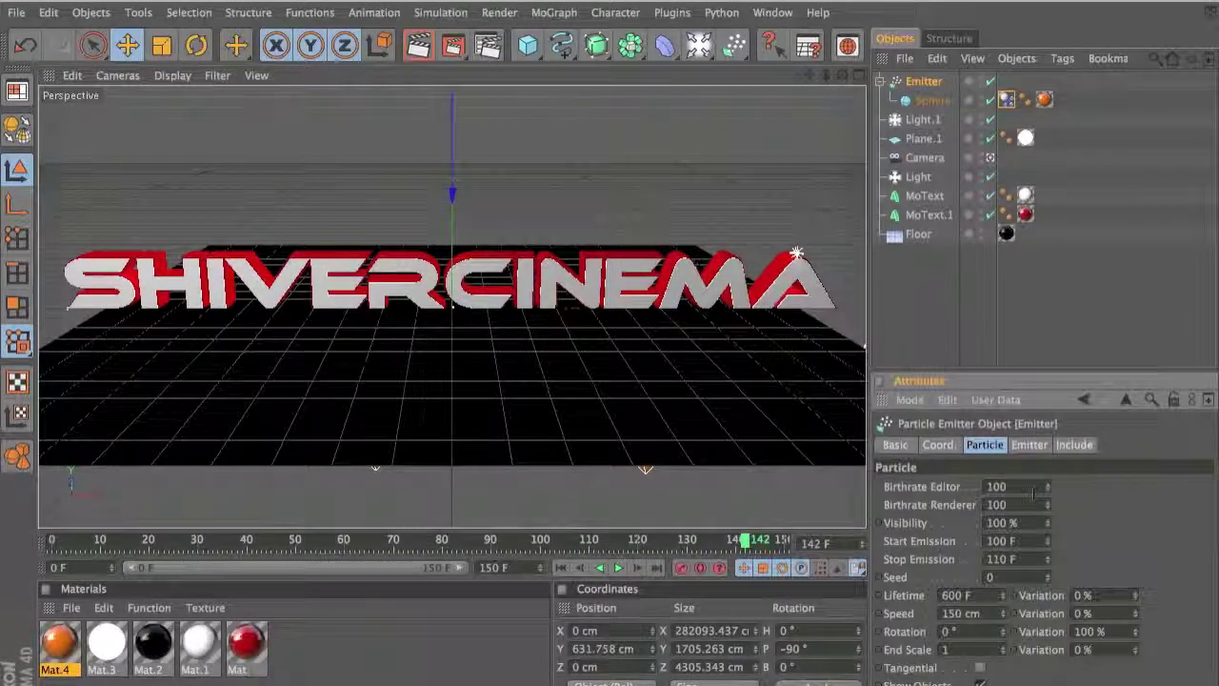
{"action": "type", "text": "1"}
{"action": "left_click", "coordinate": [1013, 506]}
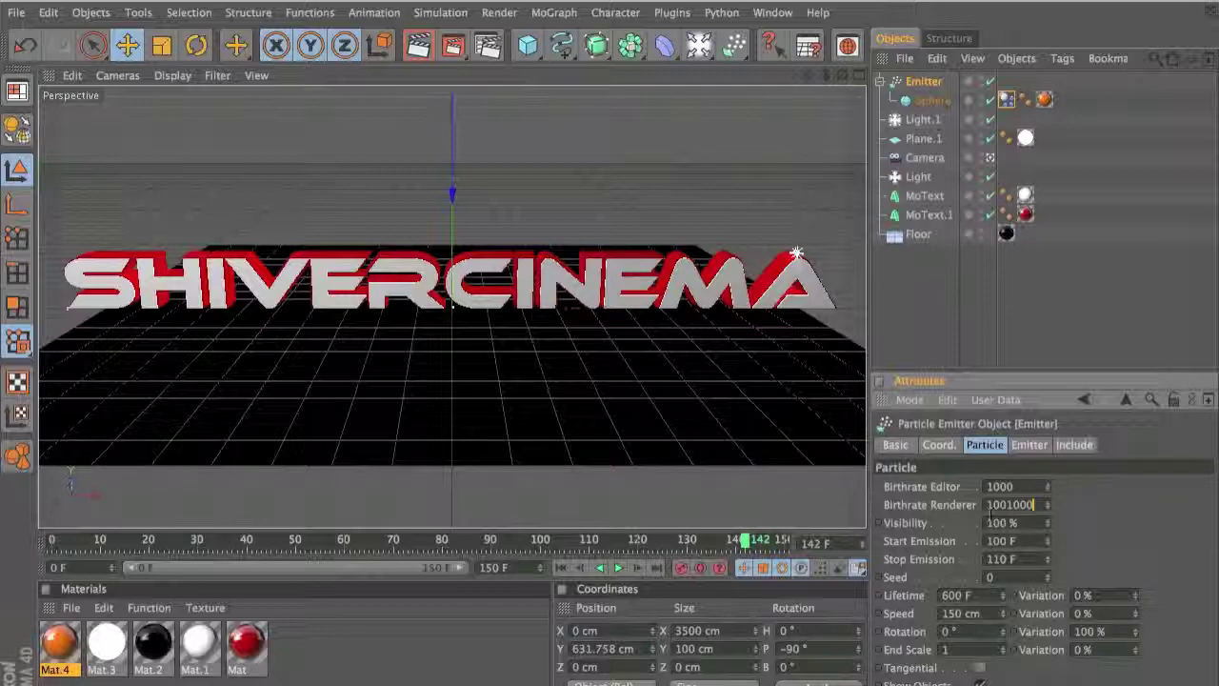
{"action": "type", "text": "1000"}
{"action": "key", "text": "Return"}
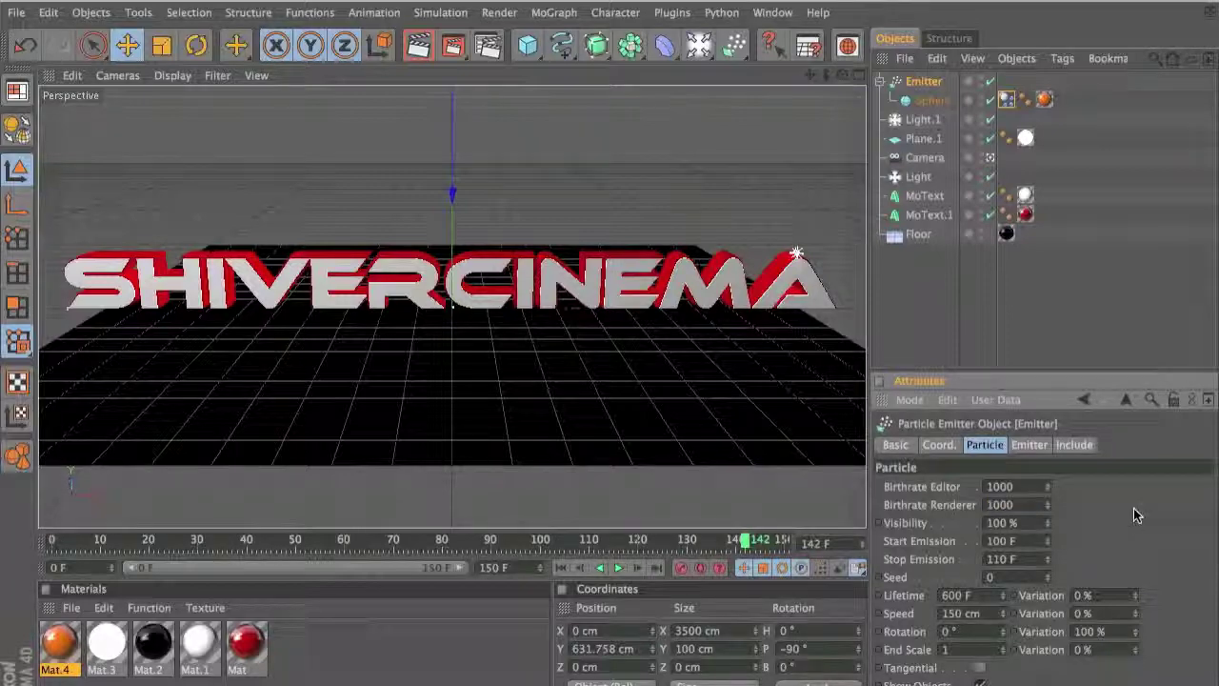
{"action": "left_click", "coordinate": [597, 540]}
{"action": "left_click", "coordinate": [617, 567]}
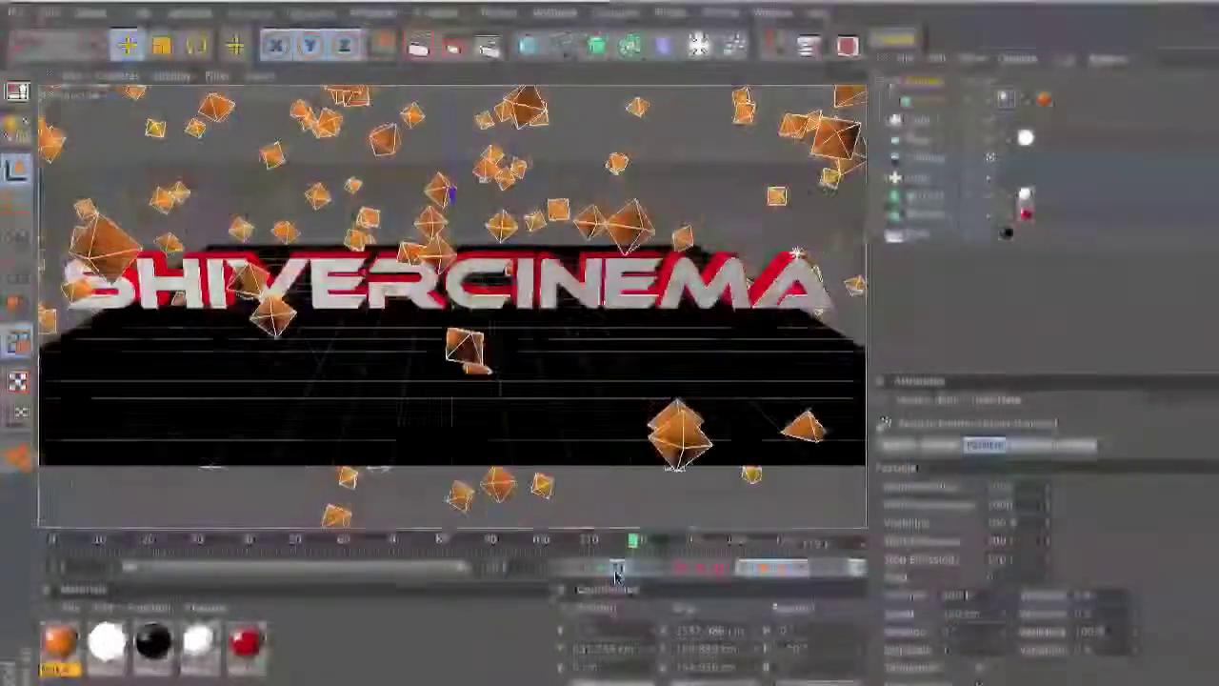
{"action": "left_click", "coordinate": [617, 568]}
- Return to frame 100 and make the floor a dynamics collider
{"action": "mouse_move", "coordinate": [522, 540]}
{"action": "left_mouse_down"}
{"action": "mouse_move", "coordinate": [617, 541]}
{"action": "mouse_move", "coordinate": [539, 540]}
{"action": "left_mouse_up"}
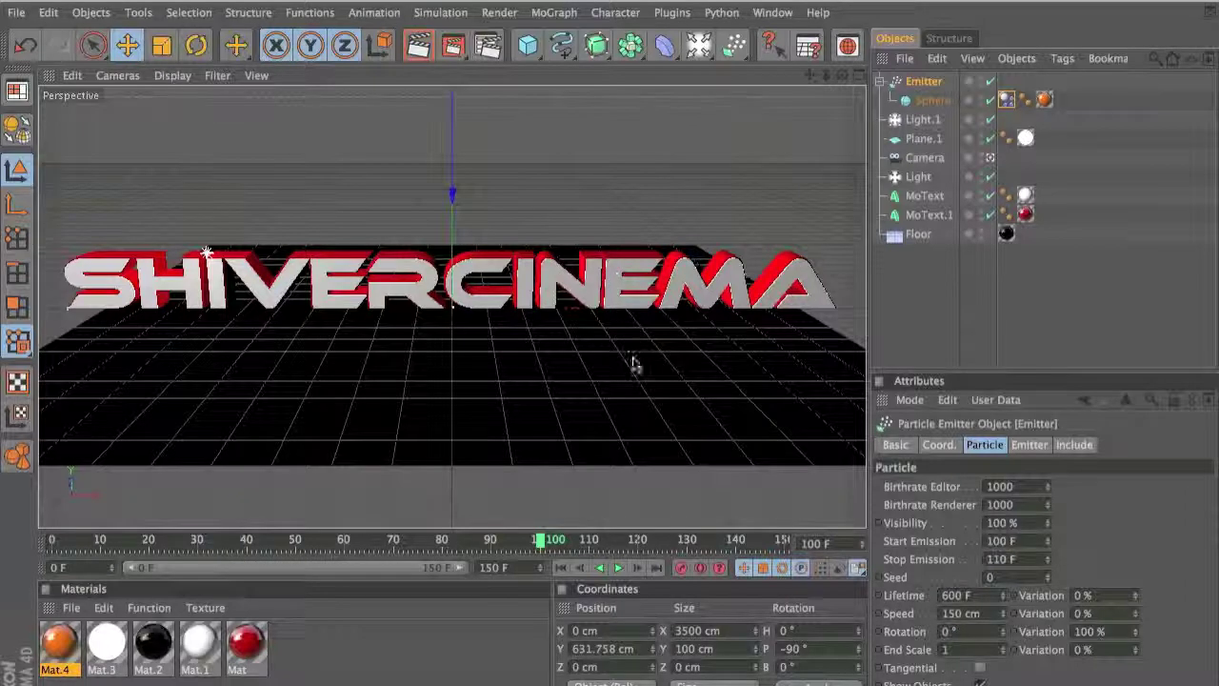
{"action": "left_click", "coordinate": [604, 355]}
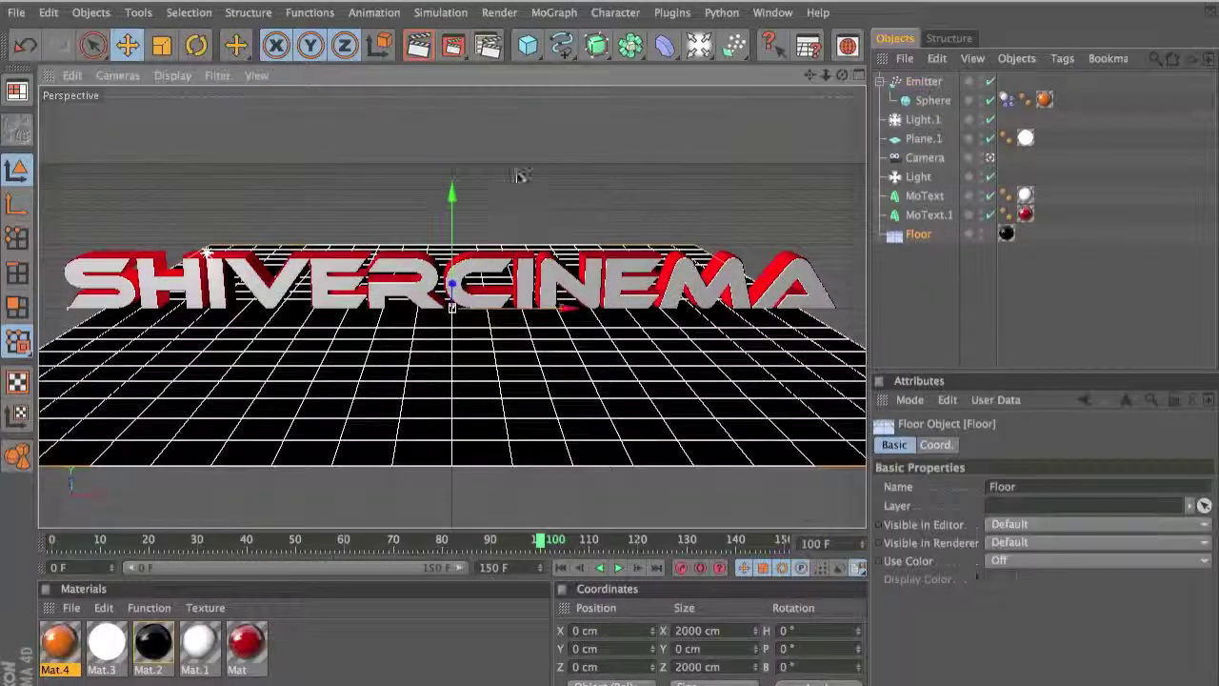
{"action": "left_click", "coordinate": [454, 11]}
{"action": "mouse_move", "coordinate": [448, 59]}
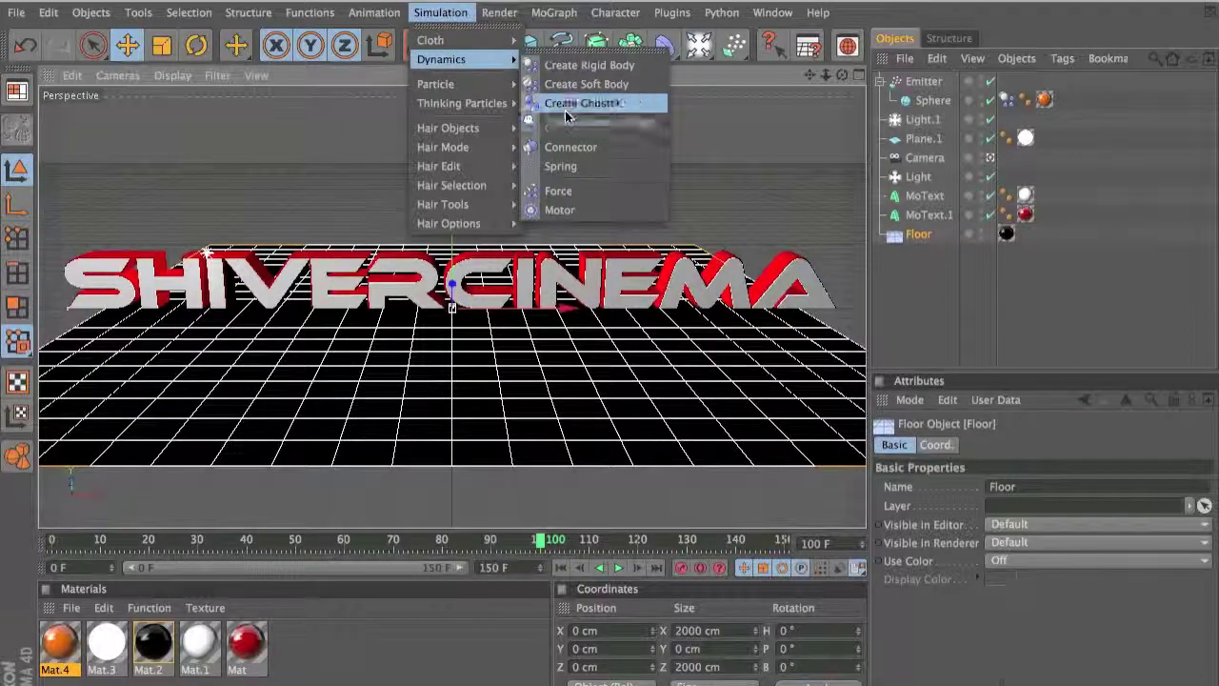
{"action": "left_click", "coordinate": [579, 103]}
- Play the animation from around frame 100 to check how the spheres behave on the floor
{"action": "left_click", "coordinate": [617, 569]}
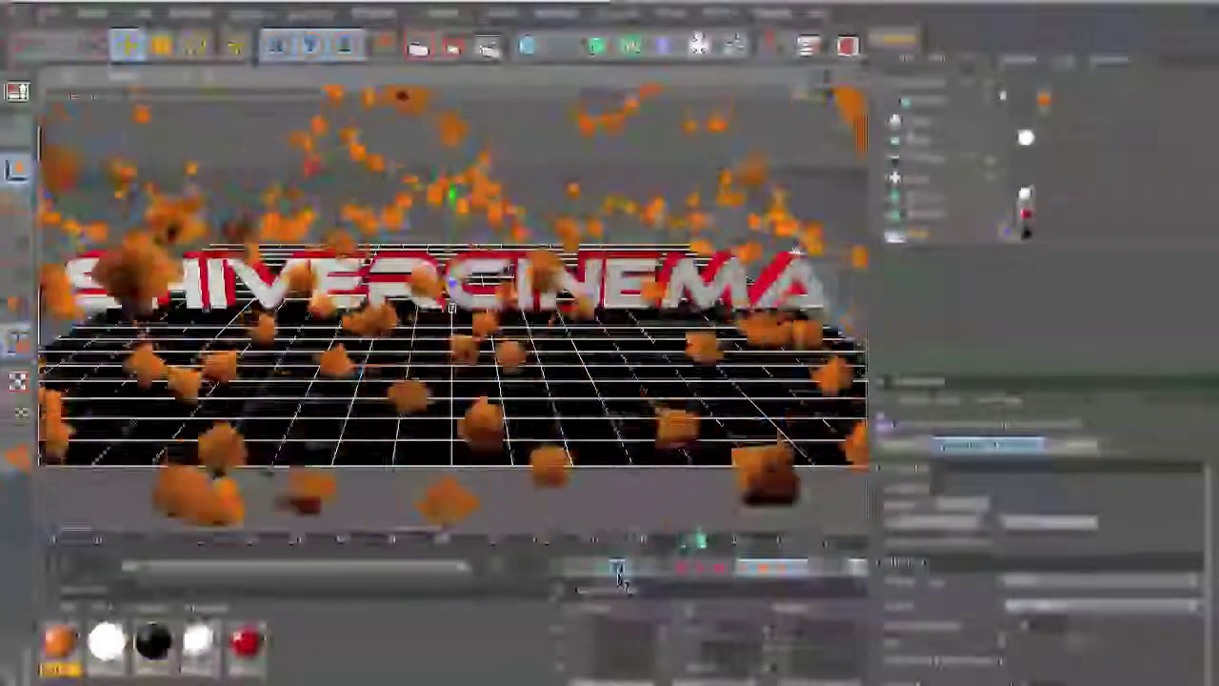
{"action": "left_click", "coordinate": [617, 569]}
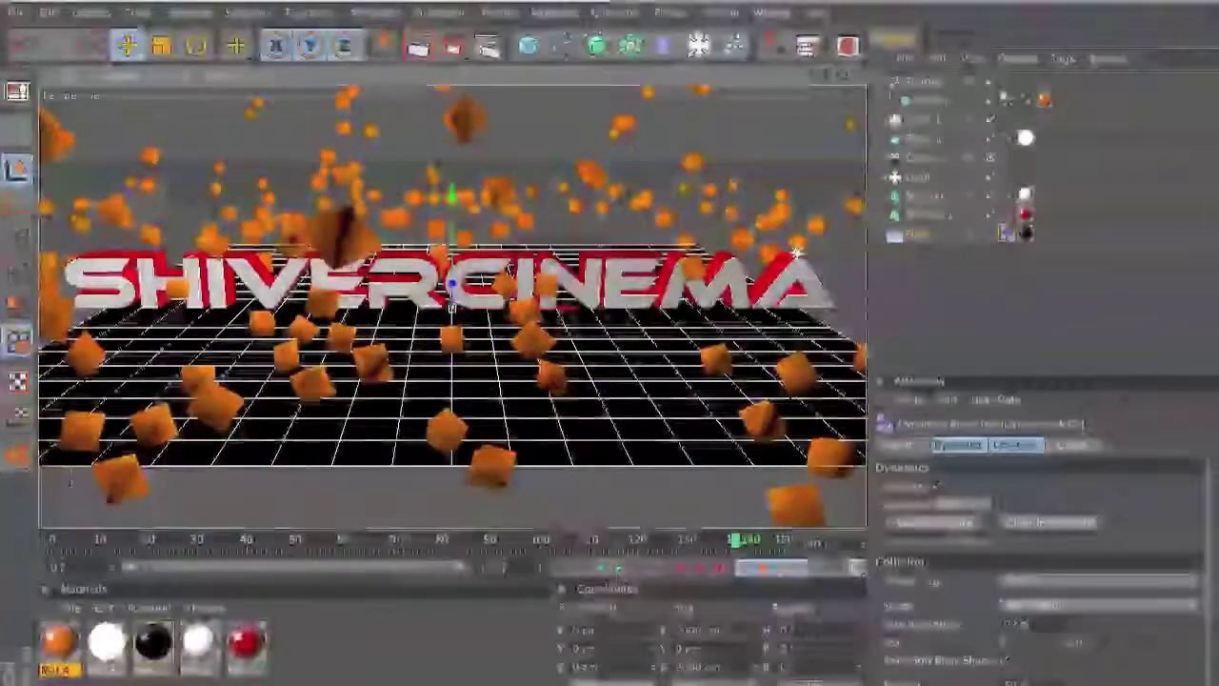
{"action": "left_click", "coordinate": [549, 539]}
{"action": "left_click", "coordinate": [524, 539]}
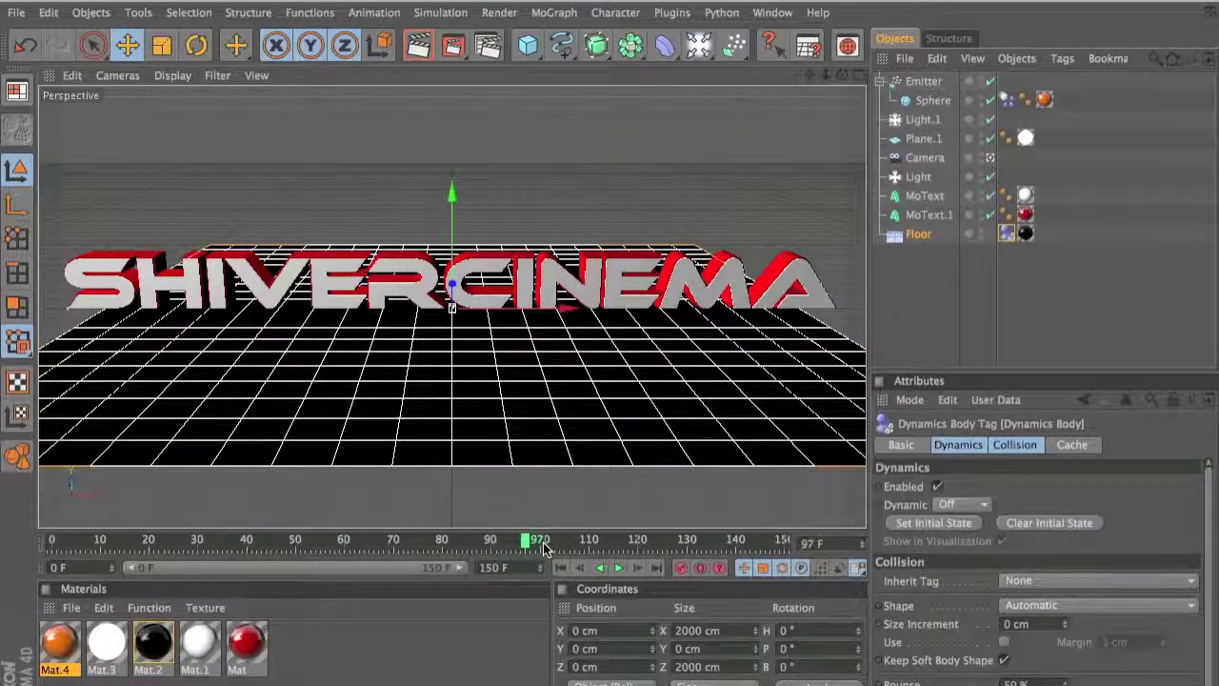
{"action": "left_click", "coordinate": [617, 567]}
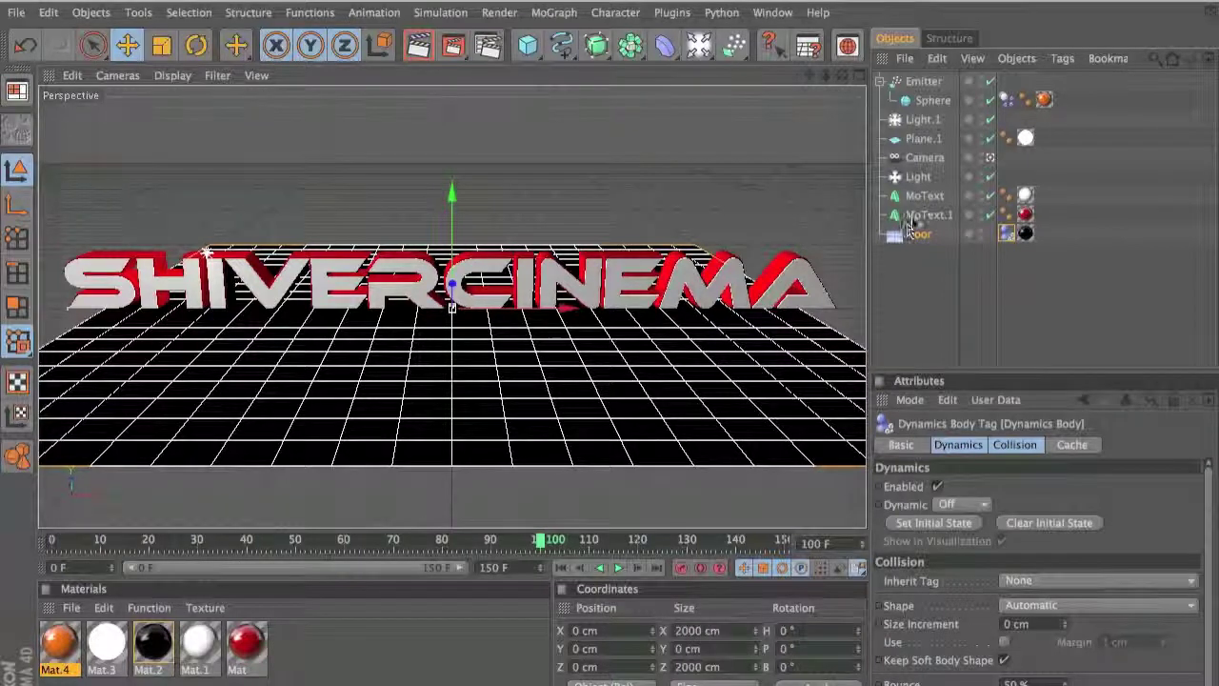
- Make both the MoText and MoText.1 objects dynamics rigid bodies
{"action": "left_click", "coordinate": [933, 352]}
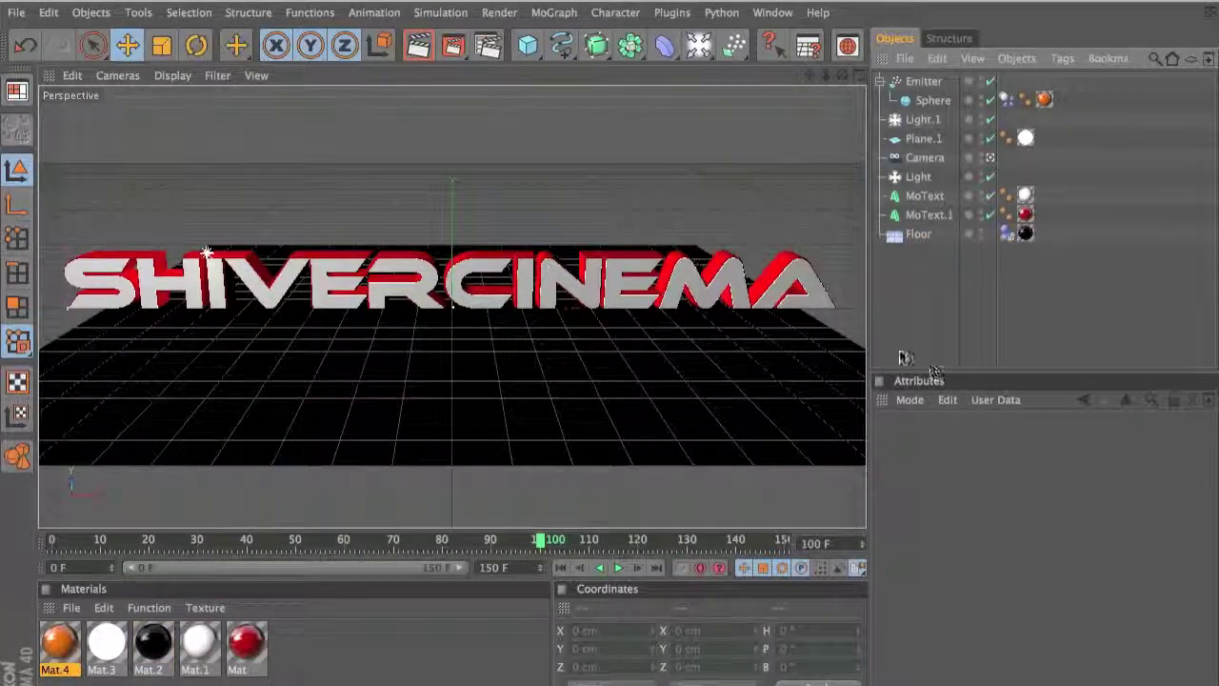
{"action": "left_click", "coordinate": [917, 217]}
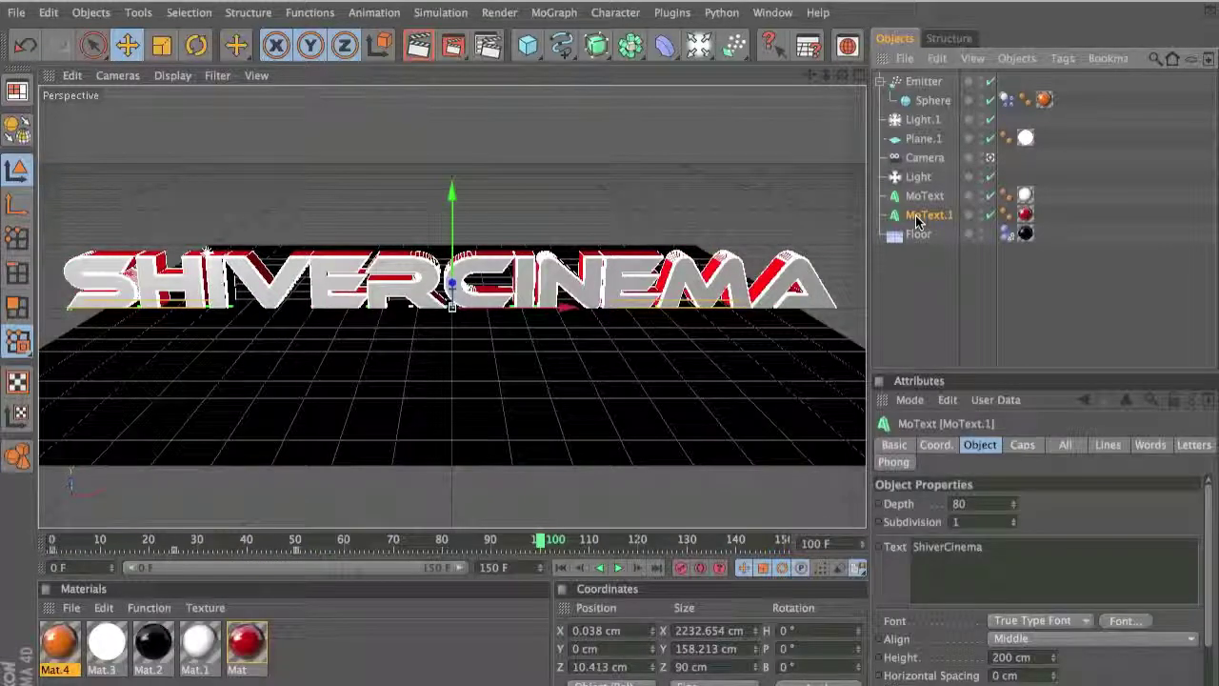
{"action": "left_click", "coordinate": [922, 197], "text": "shift"}
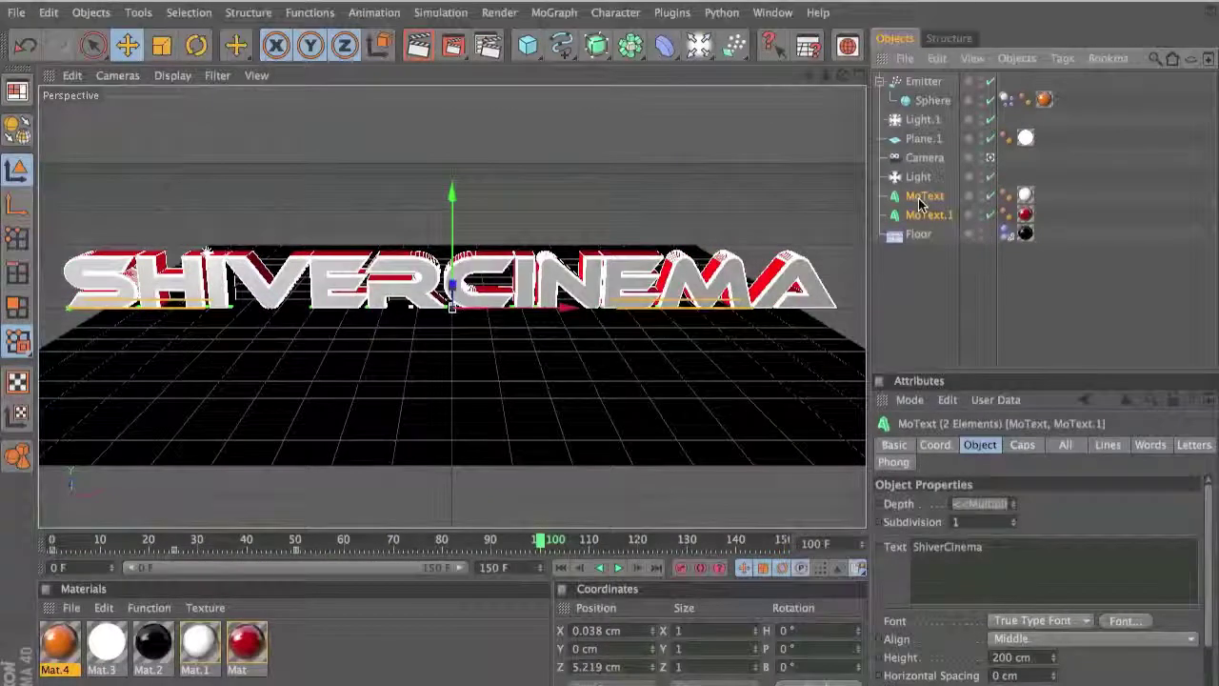
{"action": "left_click", "coordinate": [925, 258]}
{"action": "left_click", "coordinate": [919, 216]}
{"action": "left_click", "coordinate": [920, 197], "text": "shift"}
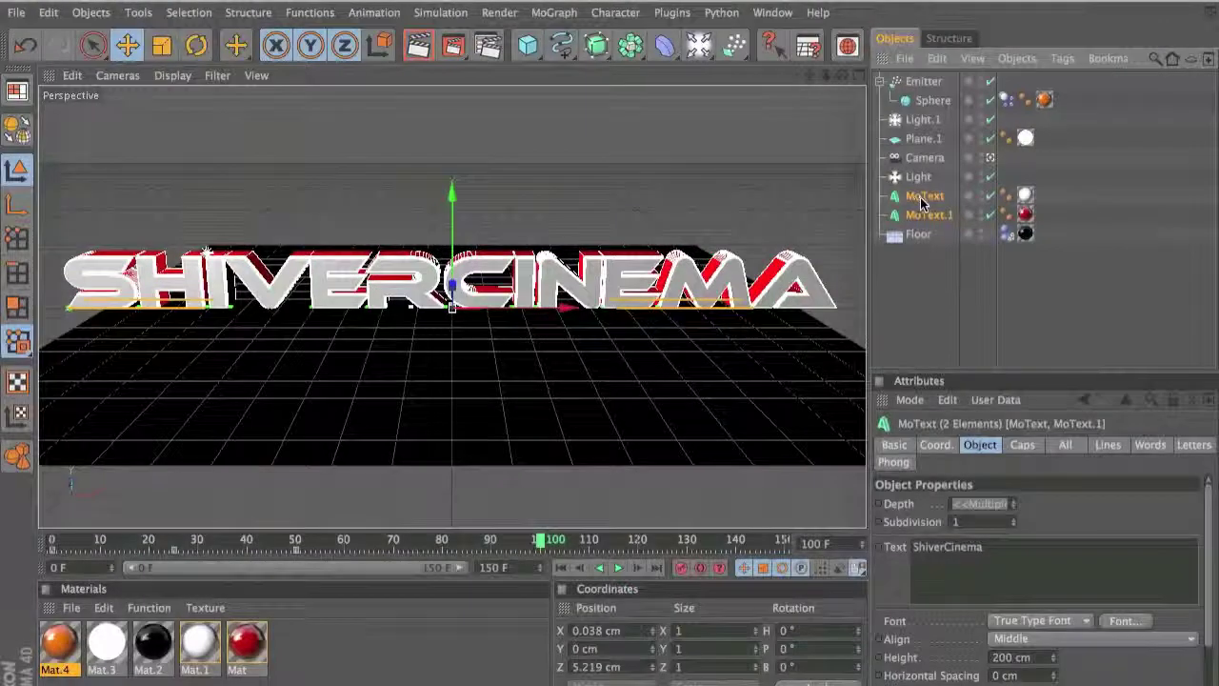
{"action": "left_click", "coordinate": [440, 12]}
{"action": "mouse_move", "coordinate": [453, 63]}
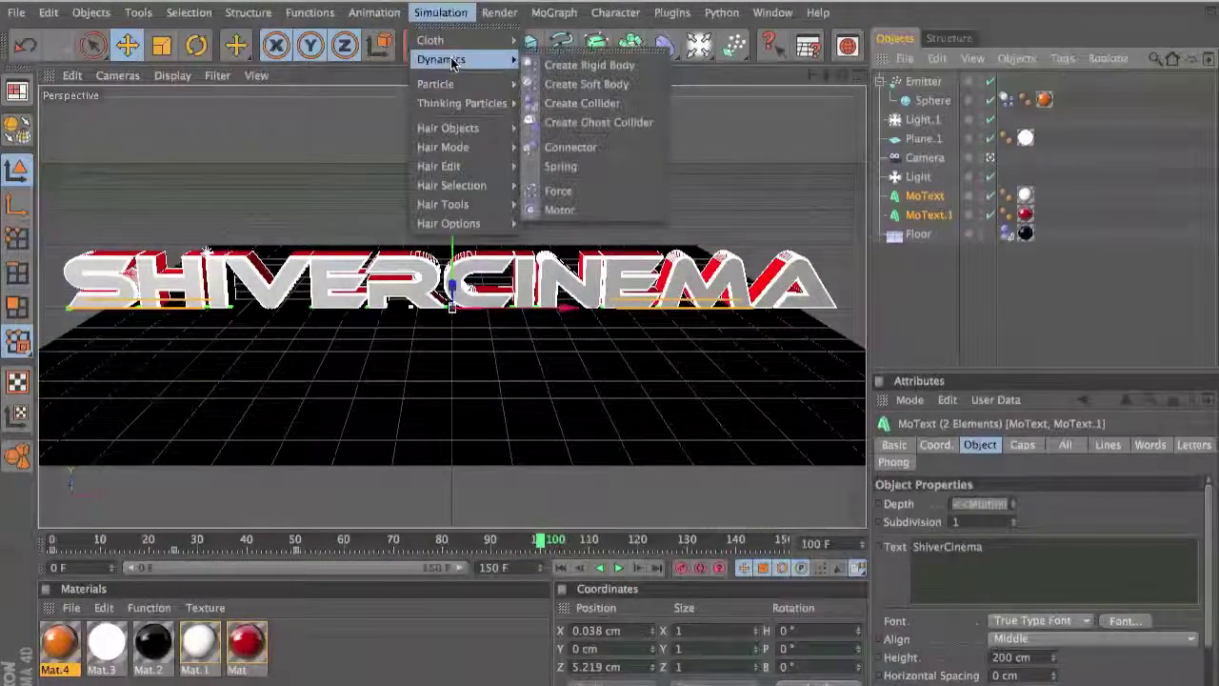
{"action": "left_click", "coordinate": [589, 65]}
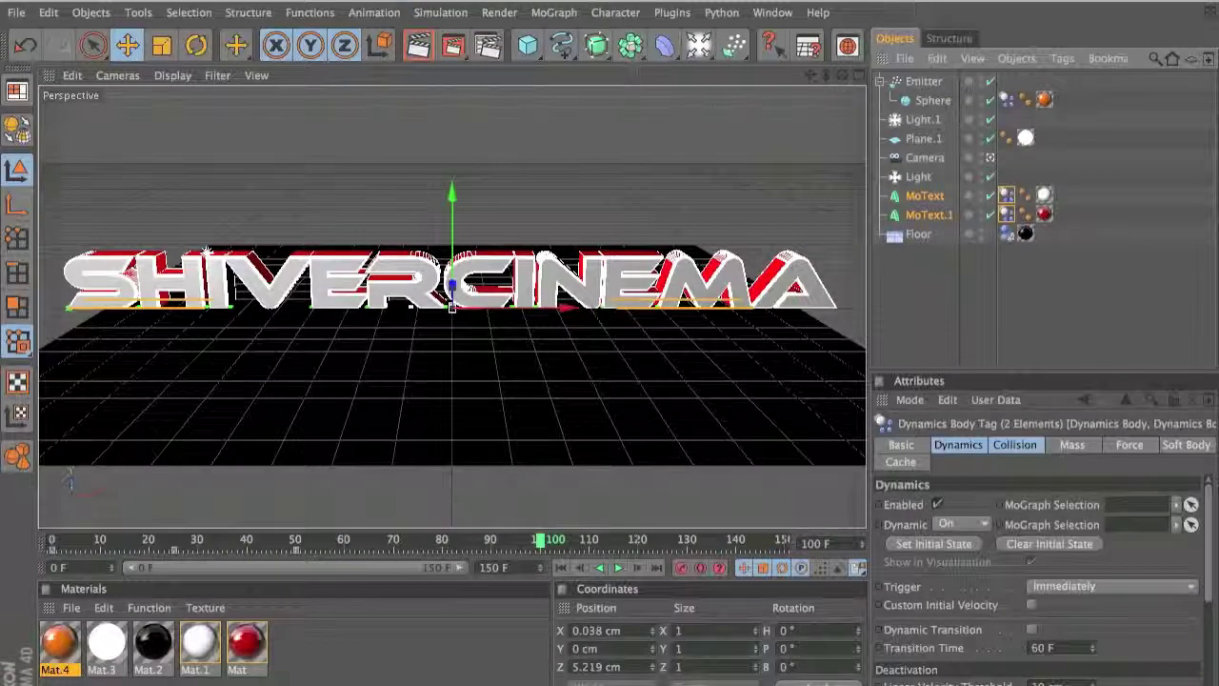
- Play and step through the text simulation, rewind to the start and return to frame 100
{"action": "left_click", "coordinate": [618, 567]}
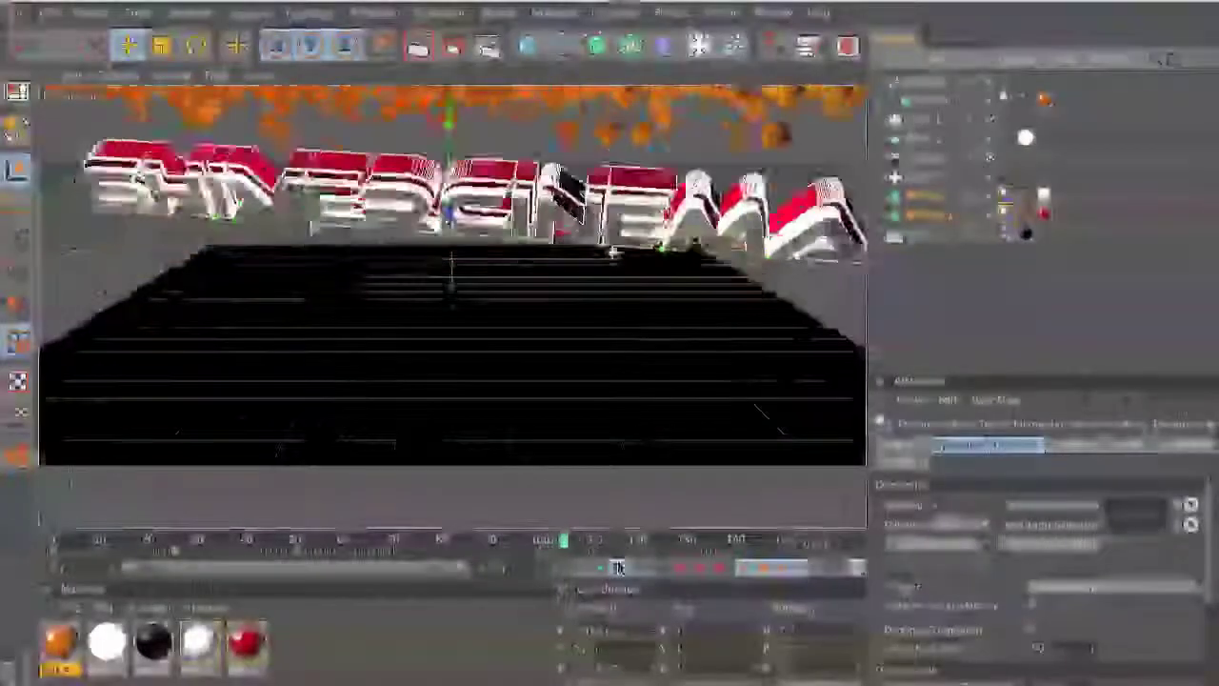
{"action": "left_click_drag", "start_coordinate": [565, 540], "coordinate": [545, 543]}
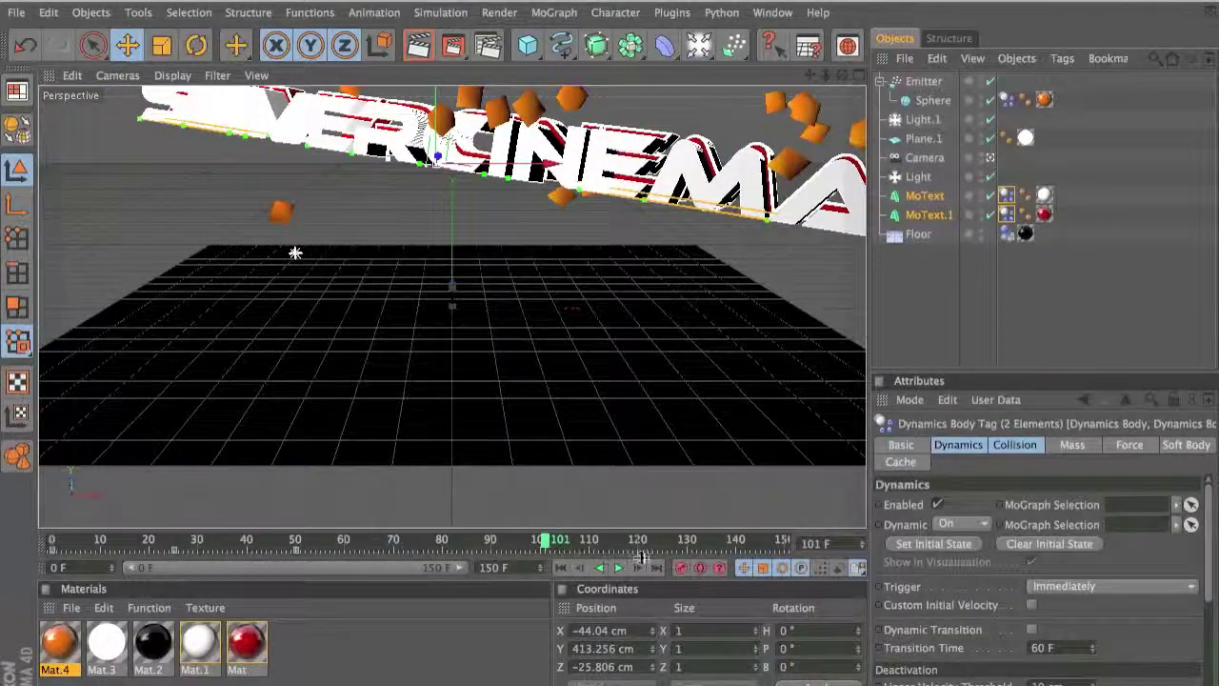
{"action": "left_click", "coordinate": [638, 566]}
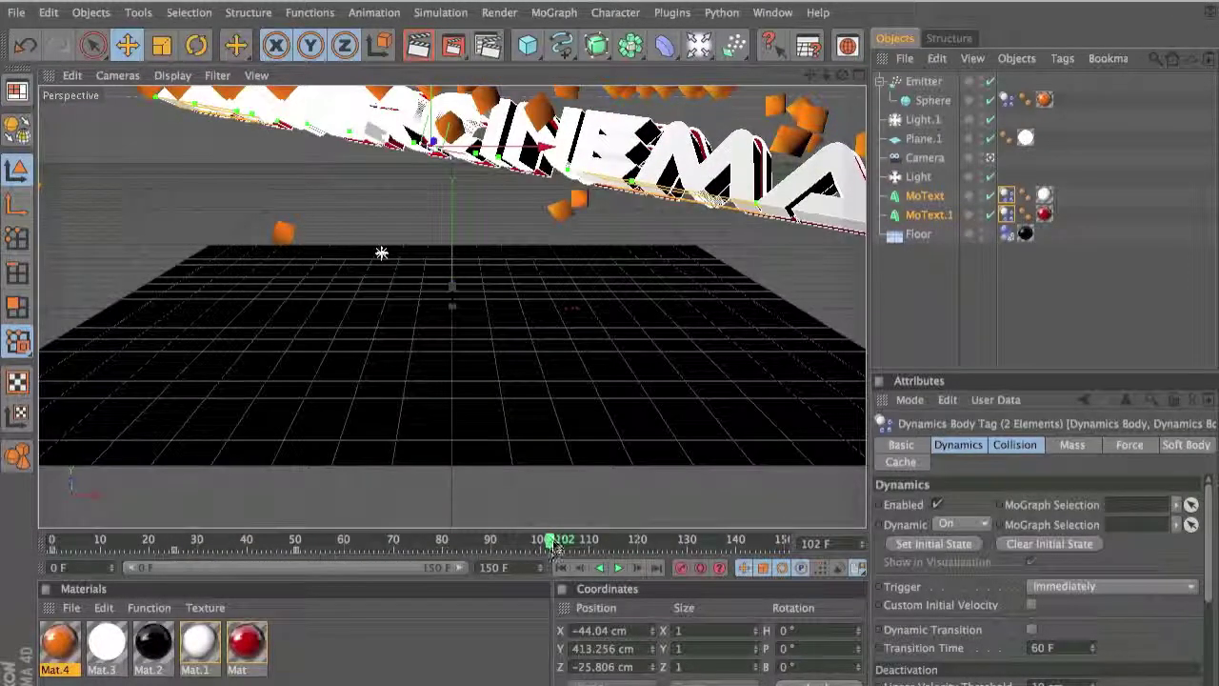
{"action": "left_click", "coordinate": [656, 566]}
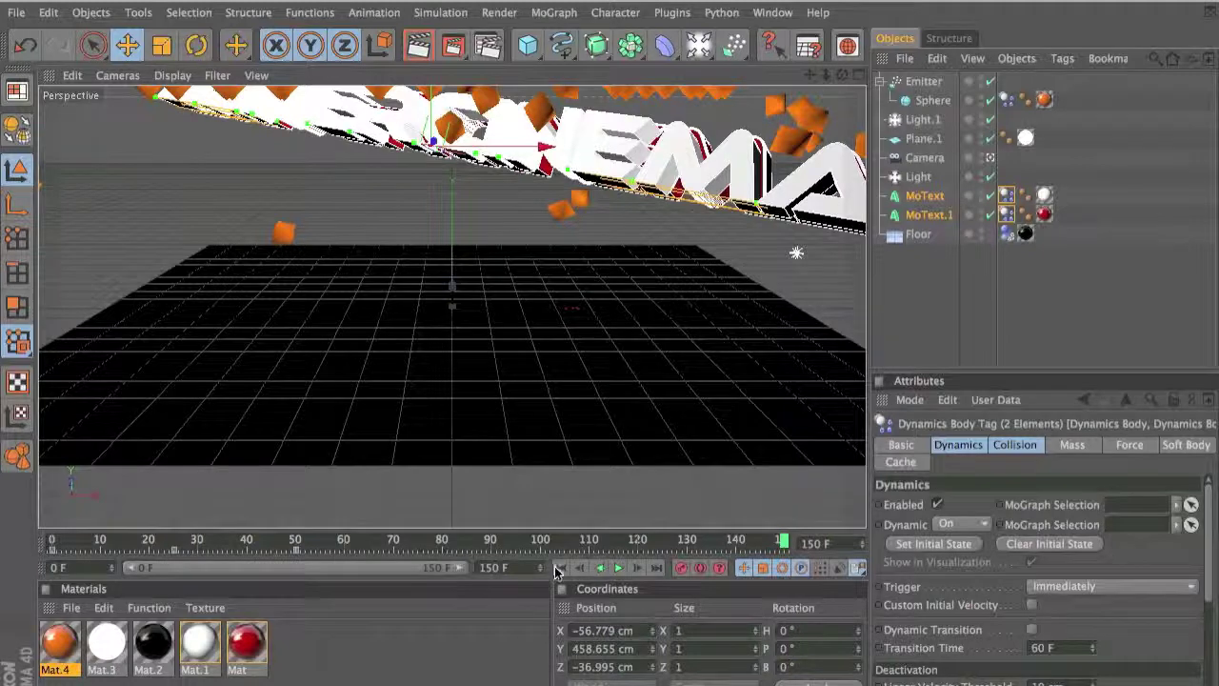
{"action": "left_click", "coordinate": [558, 567]}
{"action": "left_click", "coordinate": [540, 541]}
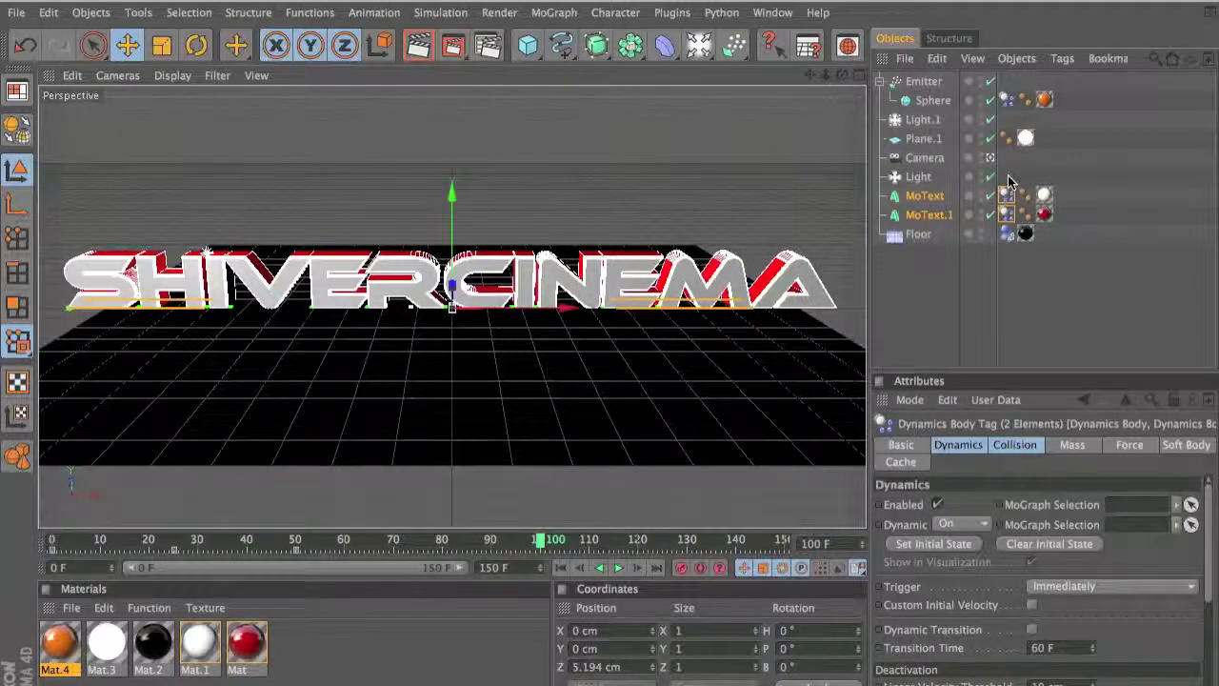
- Set the dynamics Trigger of both MoText.1 and MoText to At Velocity Peak
{"action": "left_click", "coordinate": [1007, 202]}
{"action": "left_click", "coordinate": [1010, 215]}
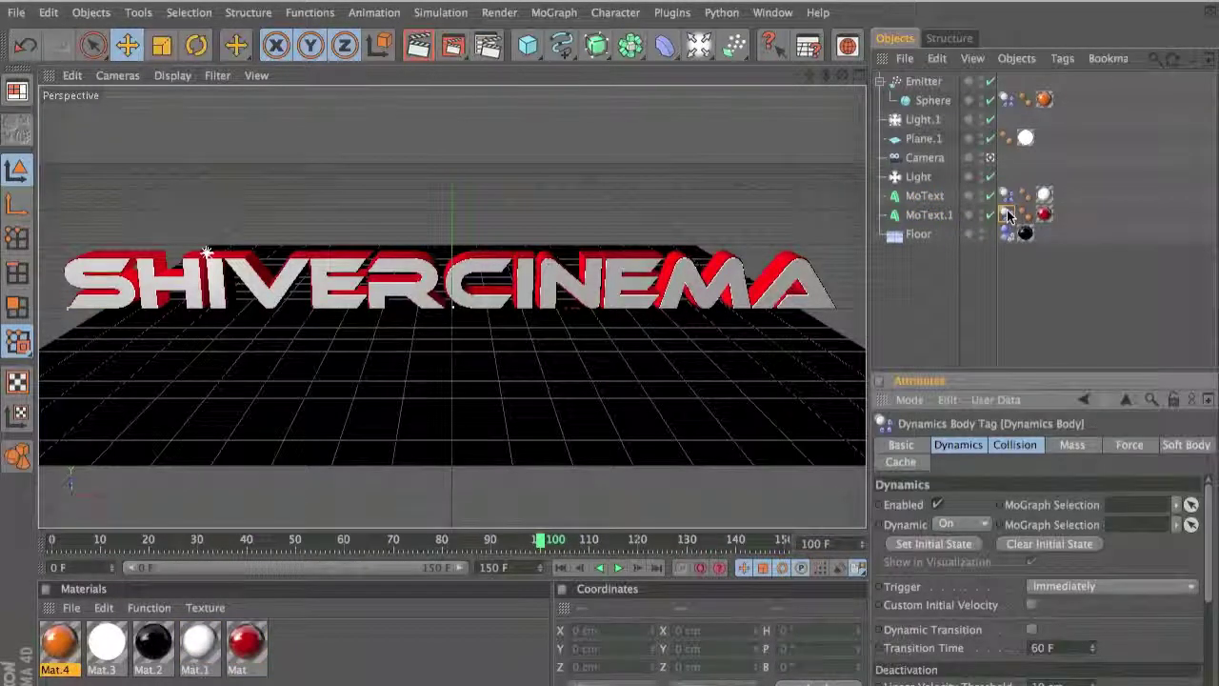
{"action": "left_click", "coordinate": [1057, 585]}
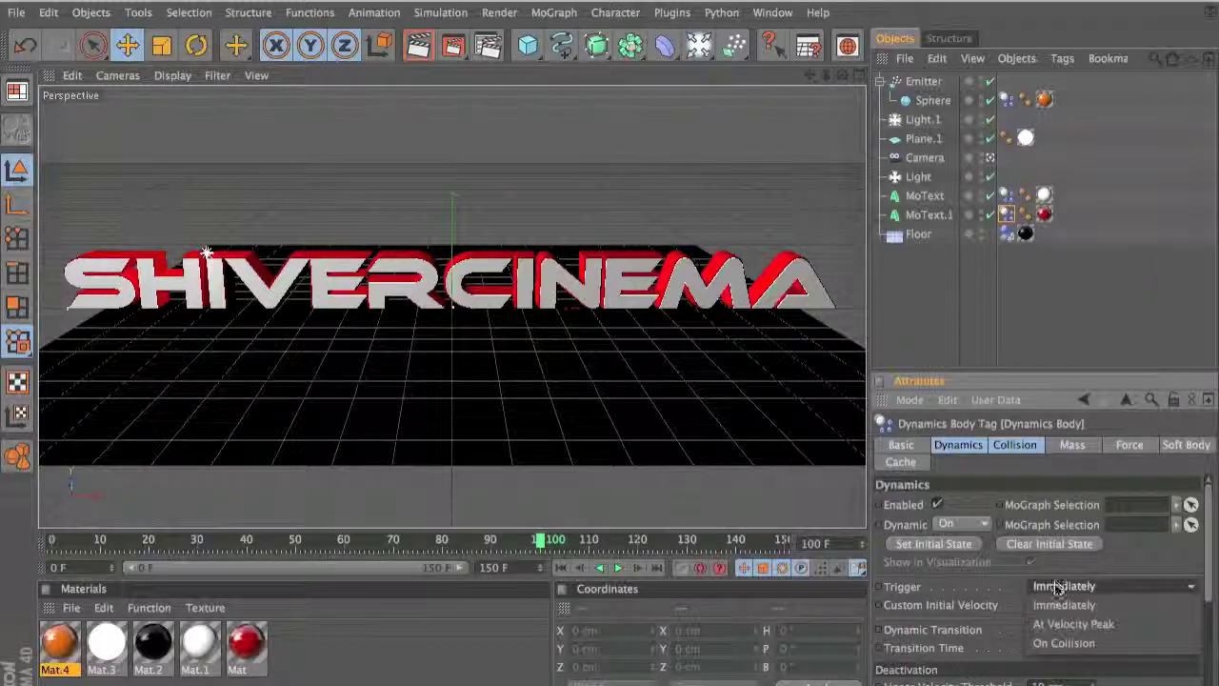
{"action": "left_click", "coordinate": [1055, 621]}
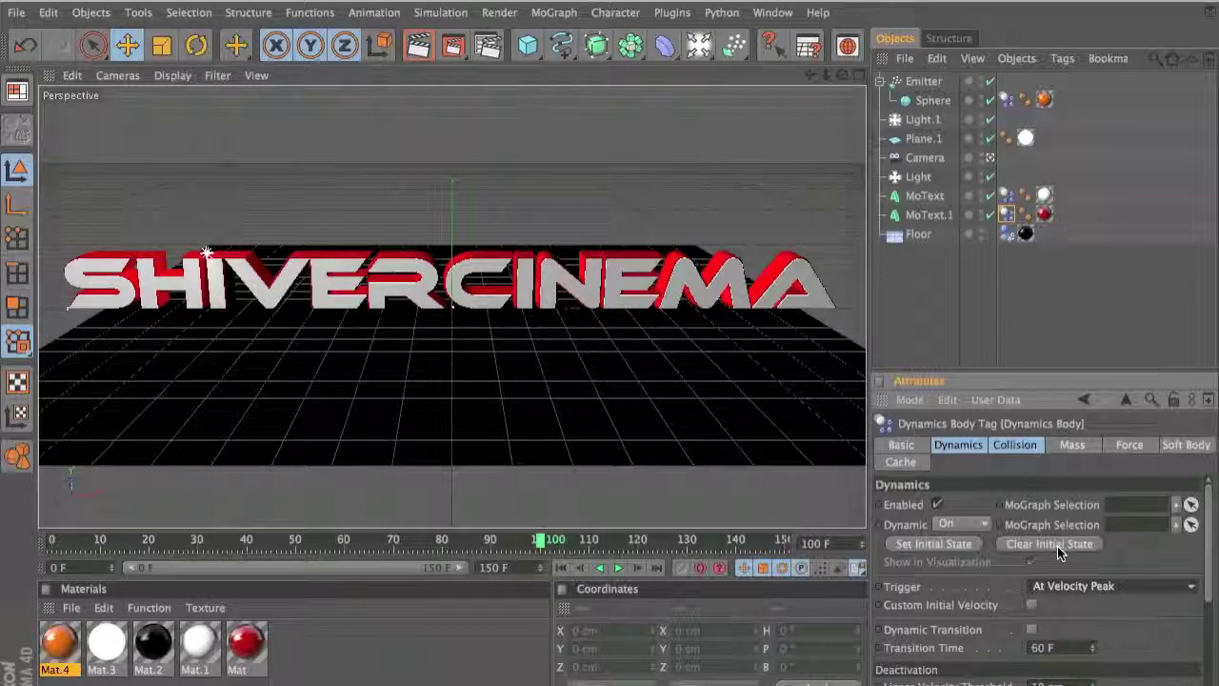
{"action": "left_click", "coordinate": [945, 197]}
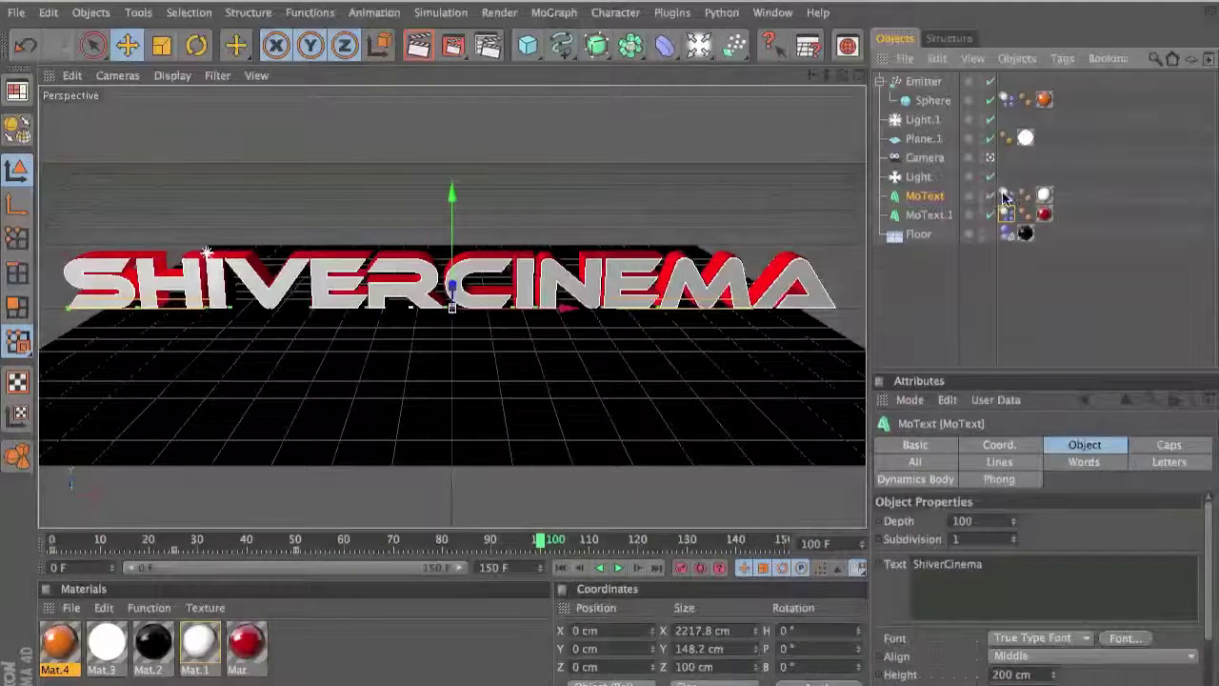
{"action": "left_click", "coordinate": [1006, 196]}
{"action": "left_click", "coordinate": [1068, 585]}
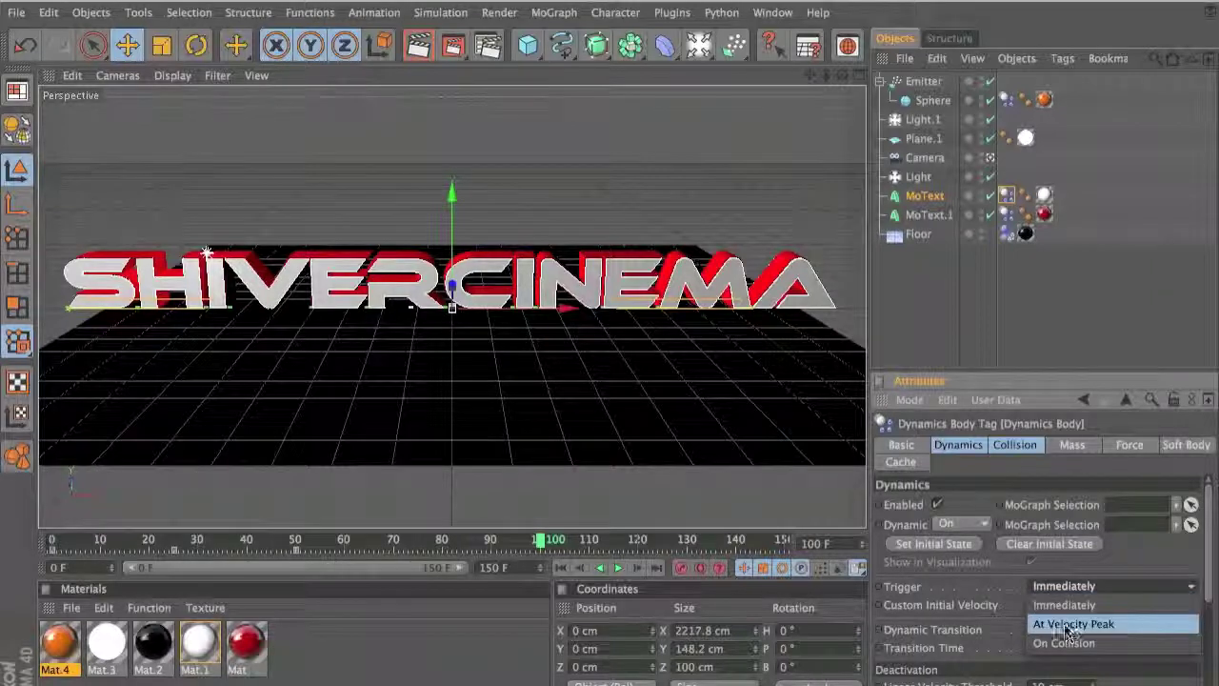
{"action": "left_click", "coordinate": [1070, 624]}
- Rewind to frame 0 and review the Trigger options of MoText's dynamics tag
{"action": "left_click", "coordinate": [561, 568]}
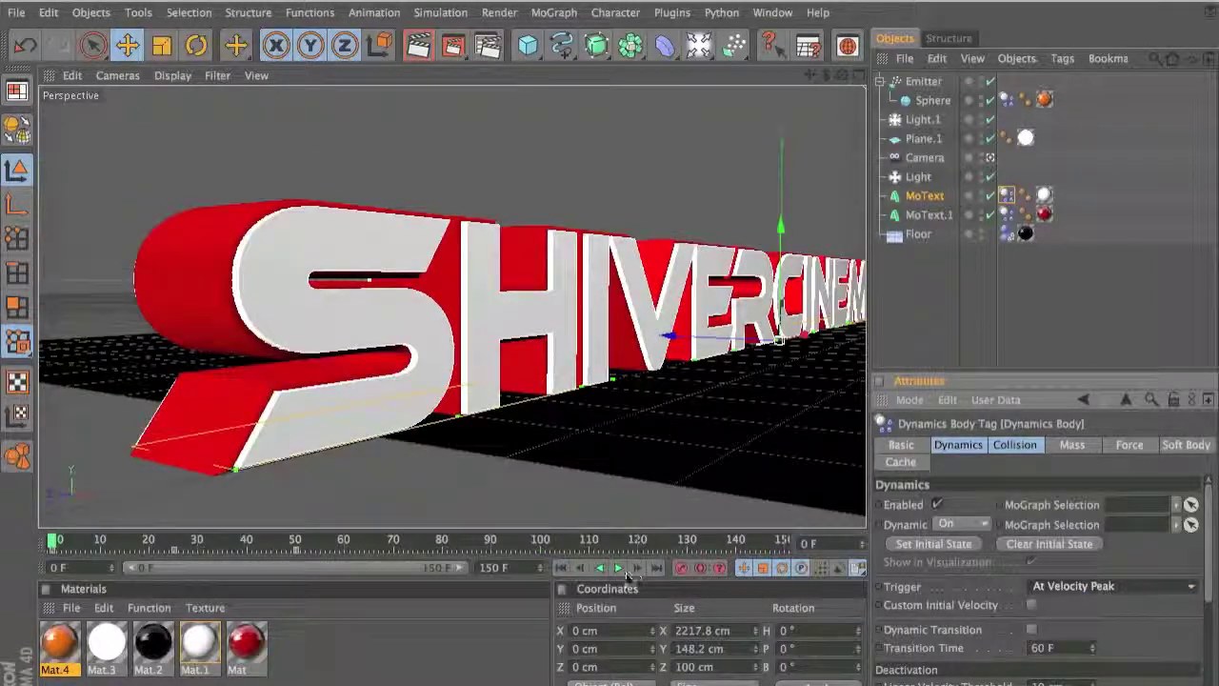
{"action": "left_click", "coordinate": [610, 563]}
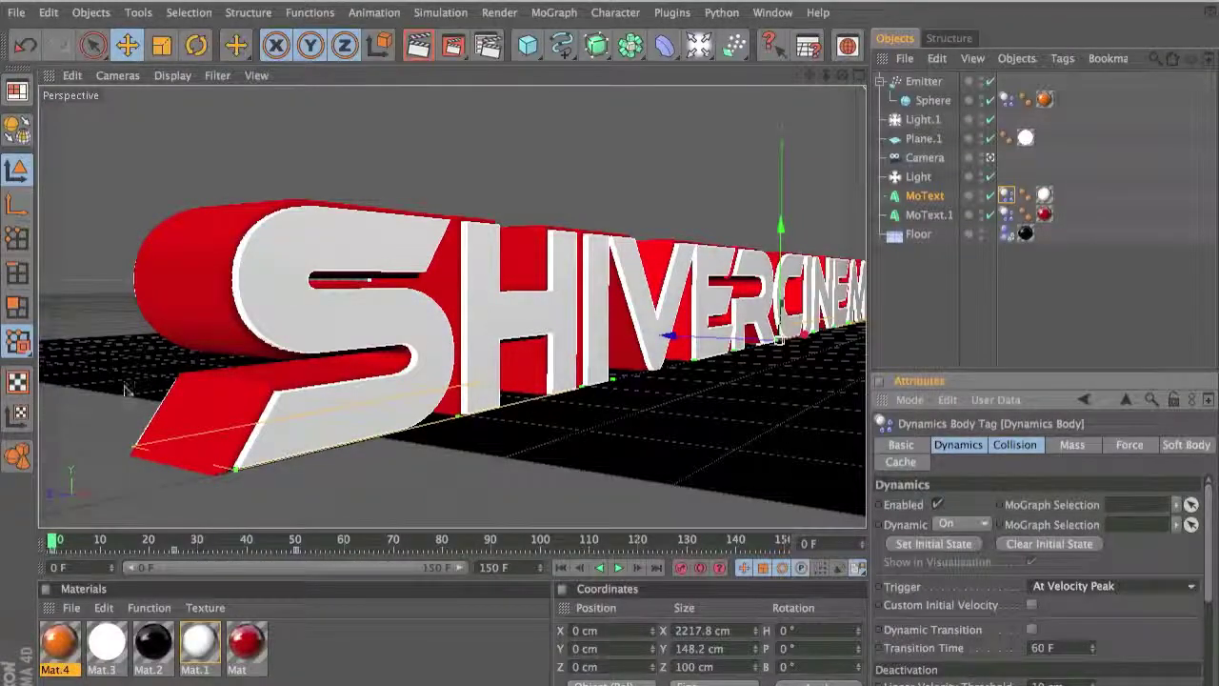
{"action": "left_click", "coordinate": [1102, 584]}
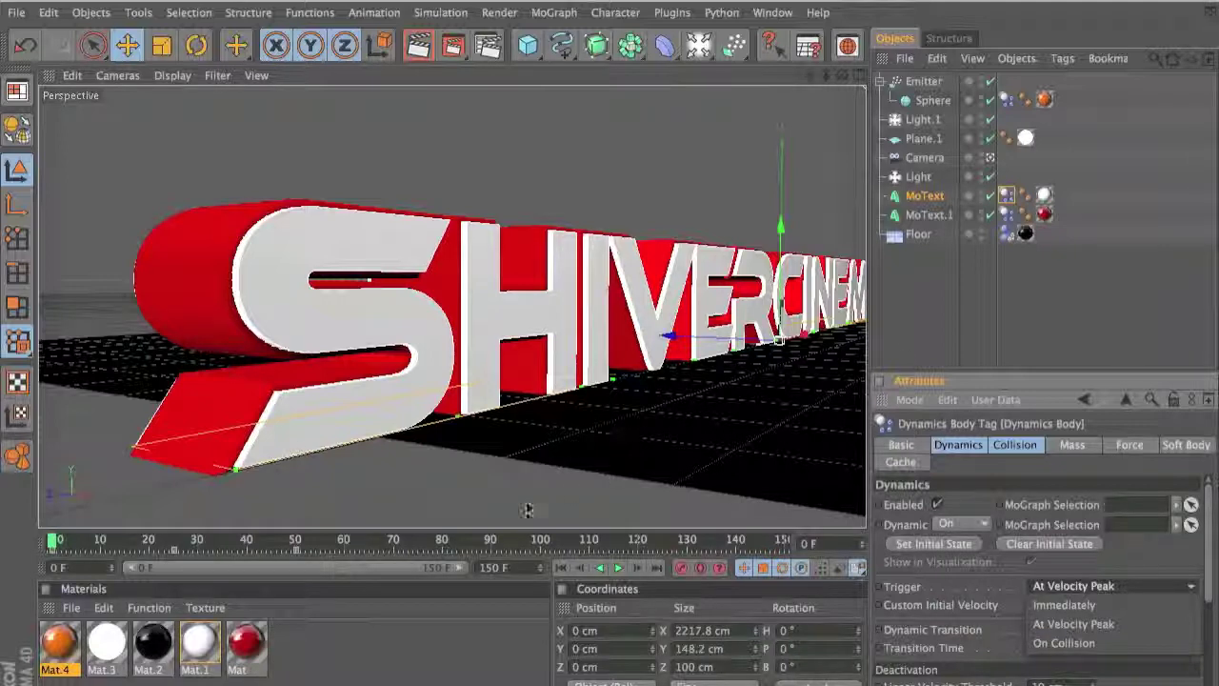
{"action": "left_click", "coordinate": [962, 221]}
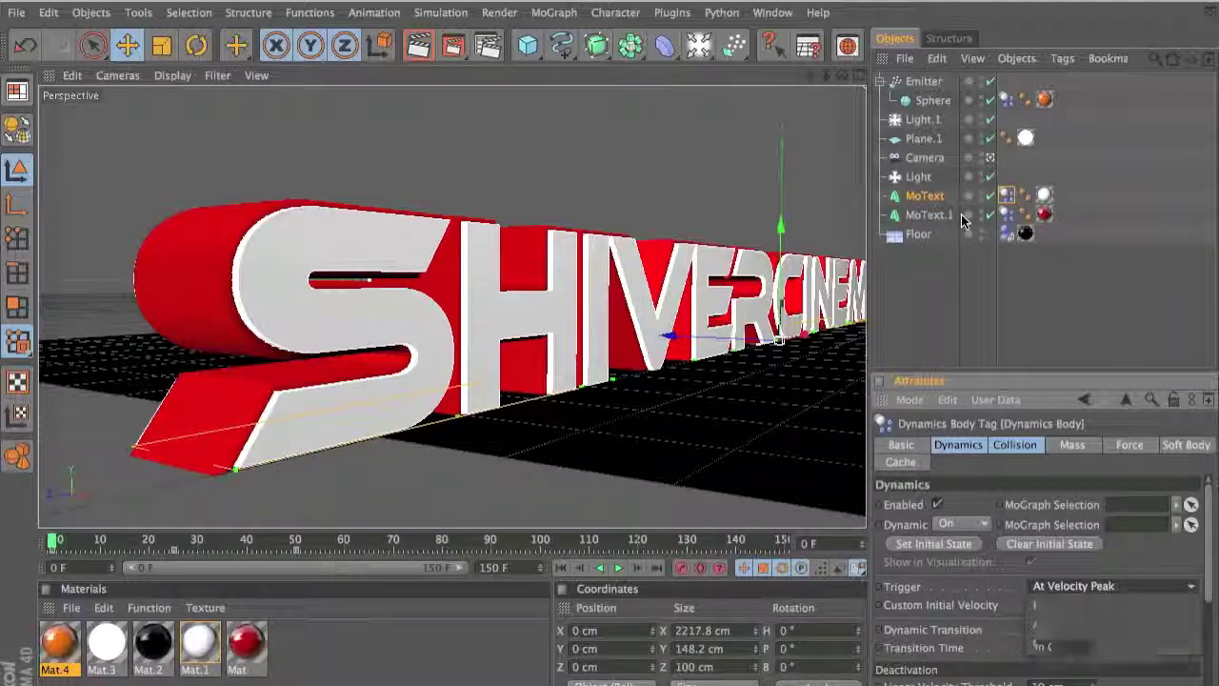
- Select MoText and MoText.1 together and delete their keyframes between frame 0 and about frame 70
{"action": "left_click", "coordinate": [928, 215], "text": "ctrl"}
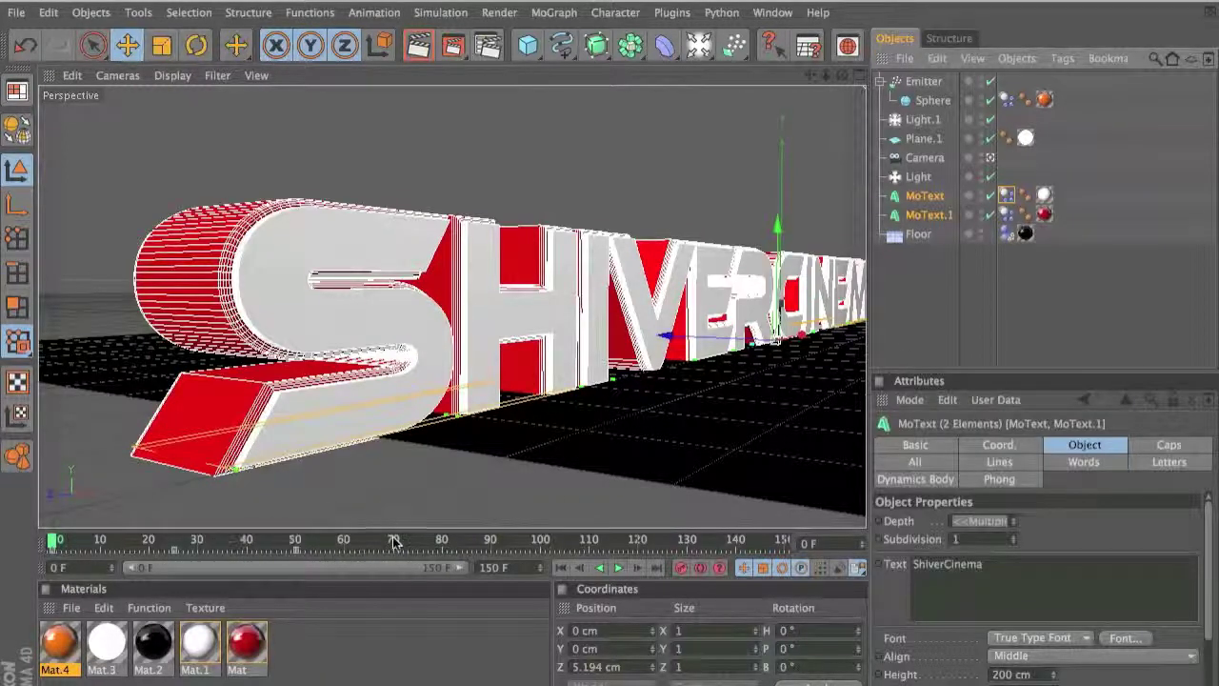
{"action": "key", "text": "F8"}
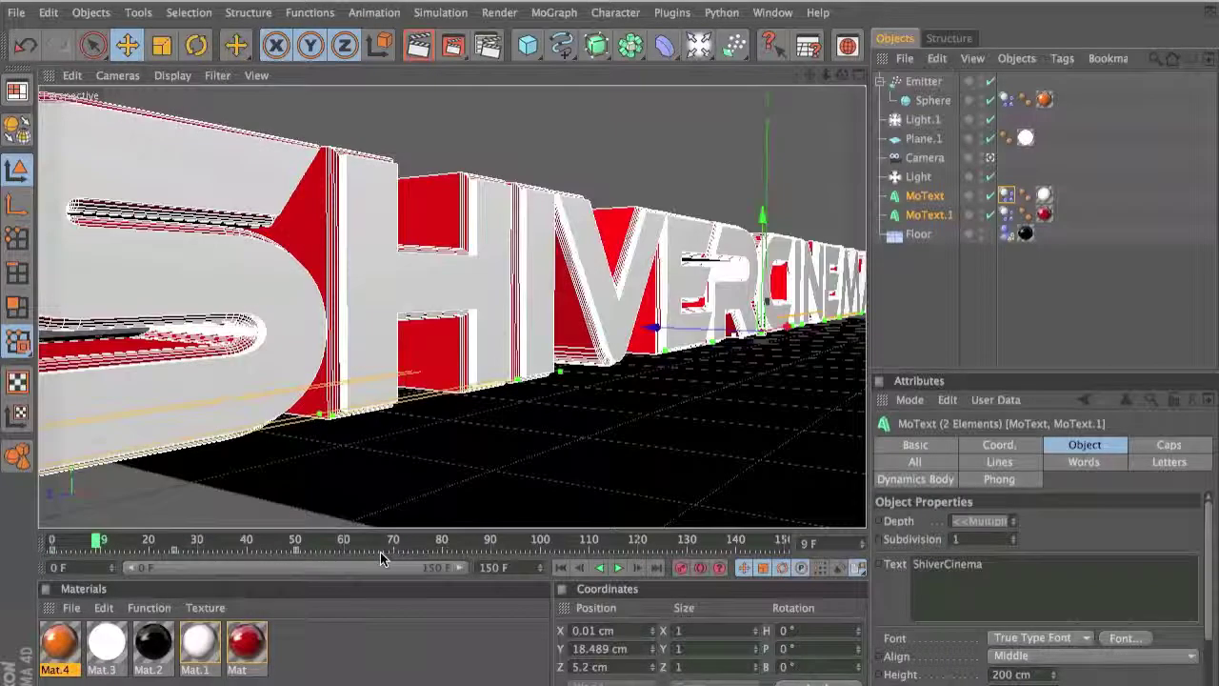
{"action": "left_click_drag", "start_coordinate": [386, 554], "coordinate": [24, 585]}
{"action": "key", "text": "Delete"}
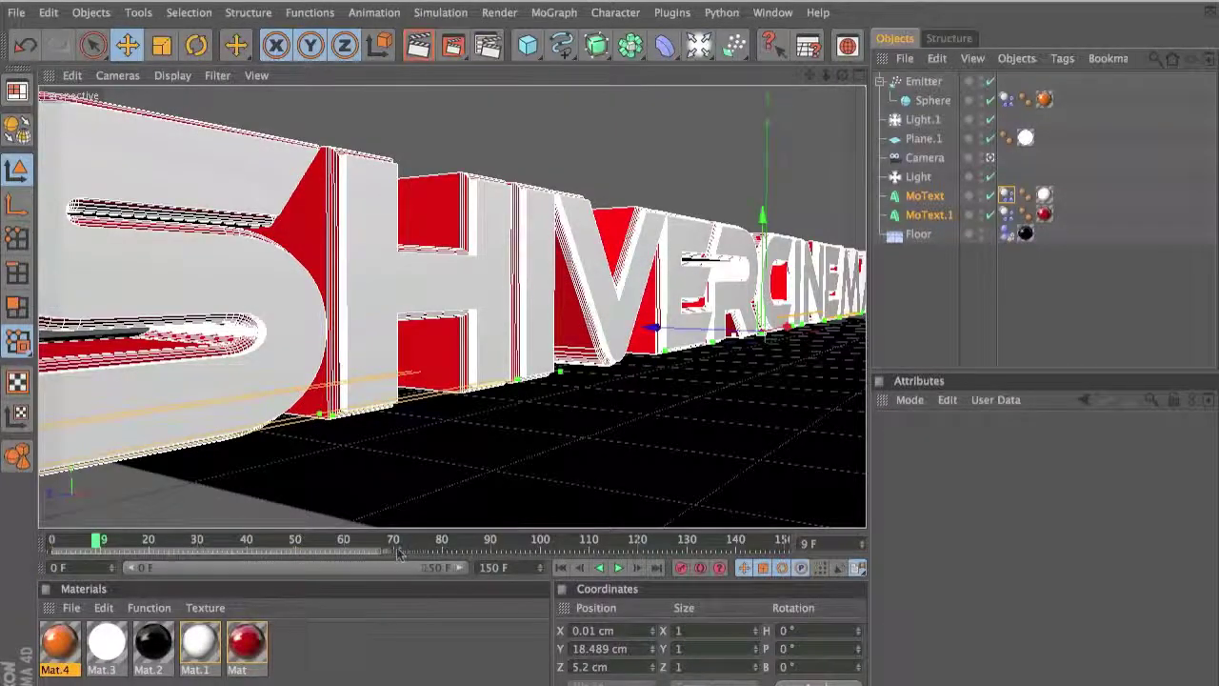
{"action": "left_click", "coordinate": [404, 554]}
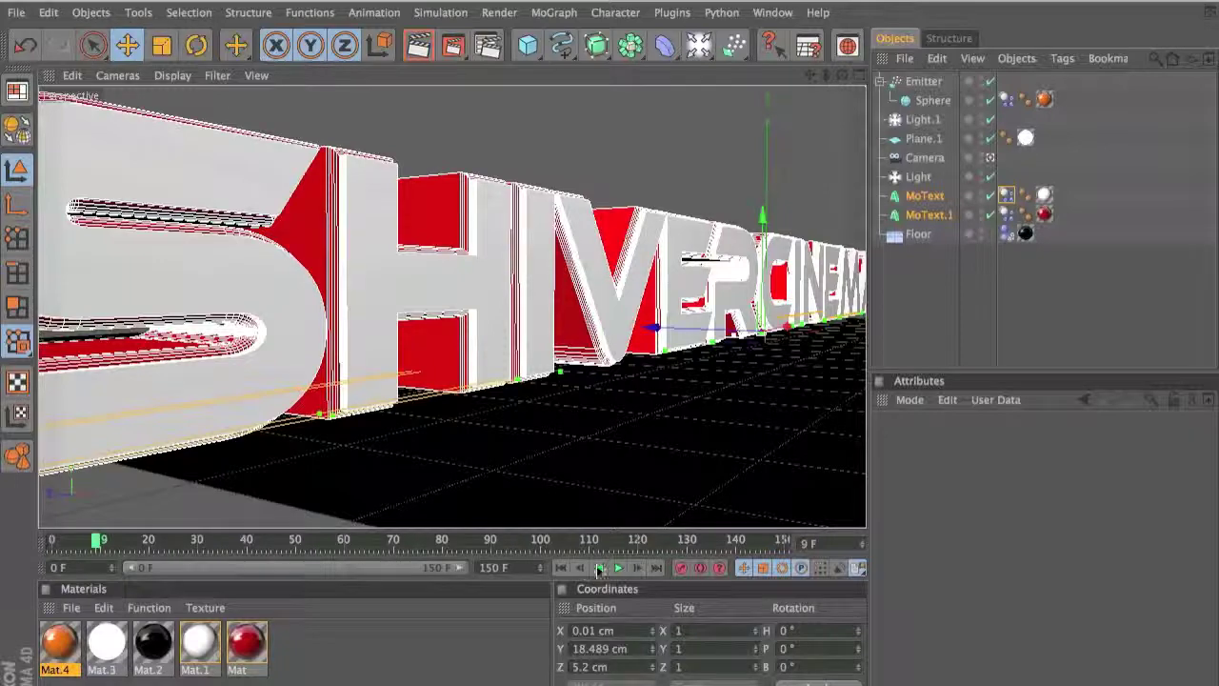
- Check the simulation at frame 108 and choose At Velocity Peak as the Trigger for both MoText dynamics tags together
{"action": "left_click_drag", "start_coordinate": [539, 549], "coordinate": [585, 540]}
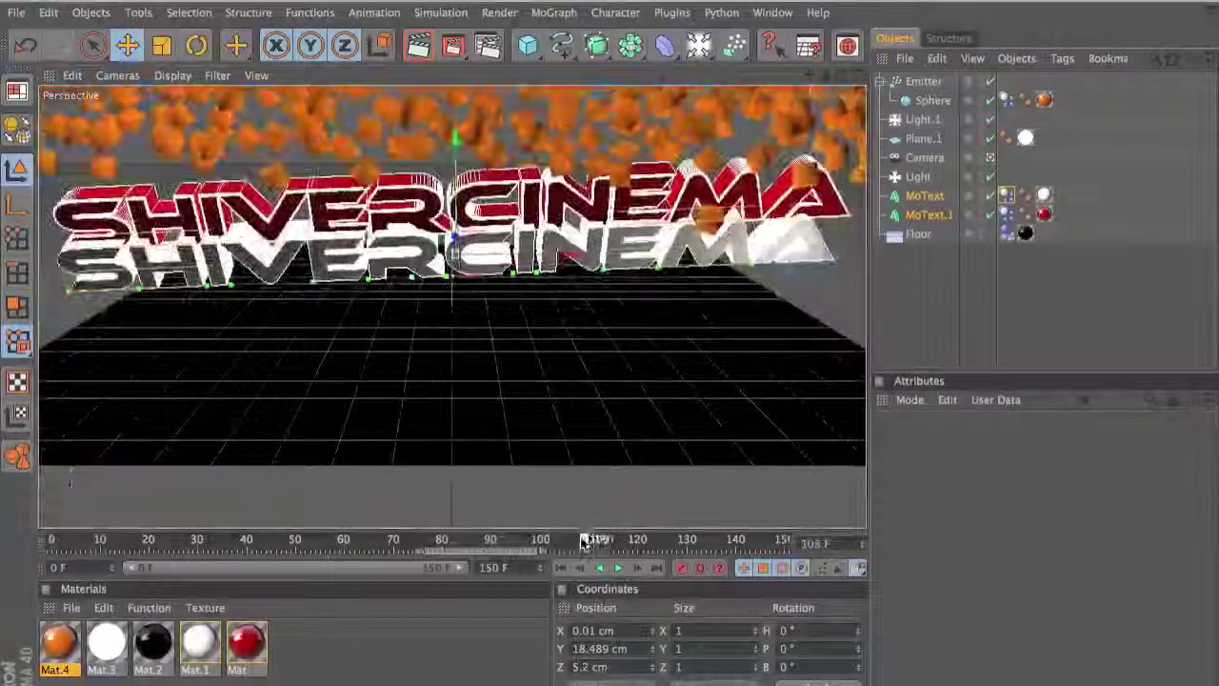
{"action": "left_click", "coordinate": [879, 284]}
{"action": "left_click", "coordinate": [1006, 215]}
{"action": "left_click", "coordinate": [1006, 195], "text": "shift"}
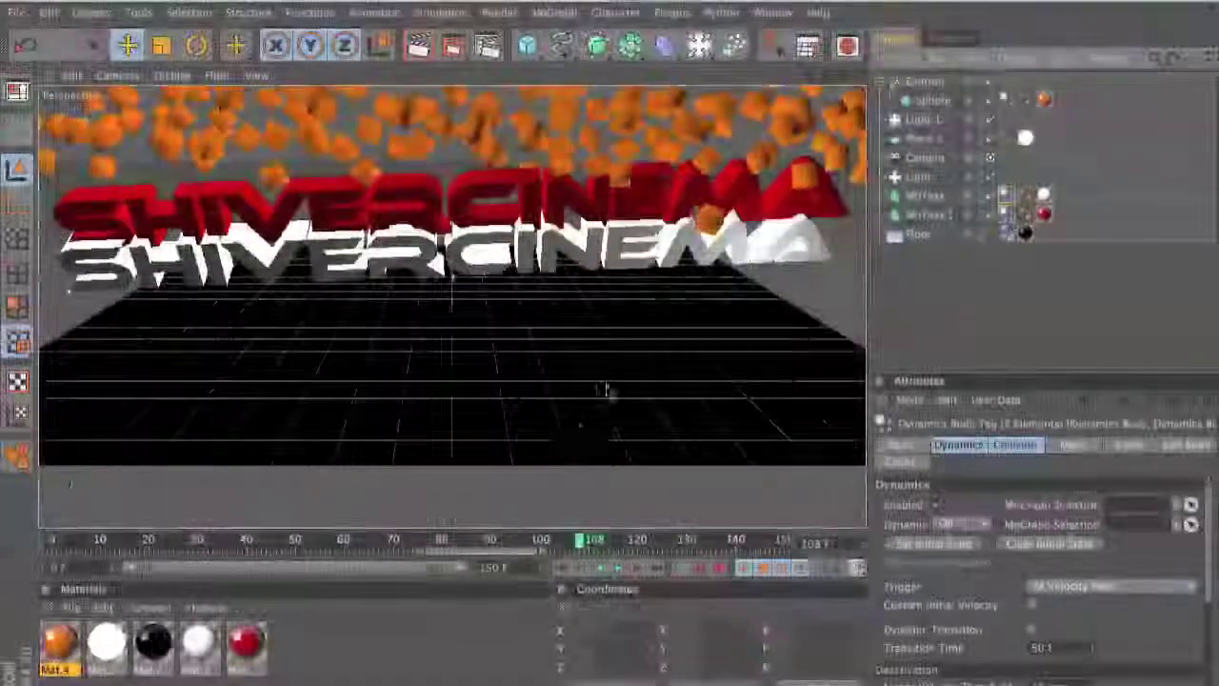
{"action": "left_click", "coordinate": [1133, 585]}
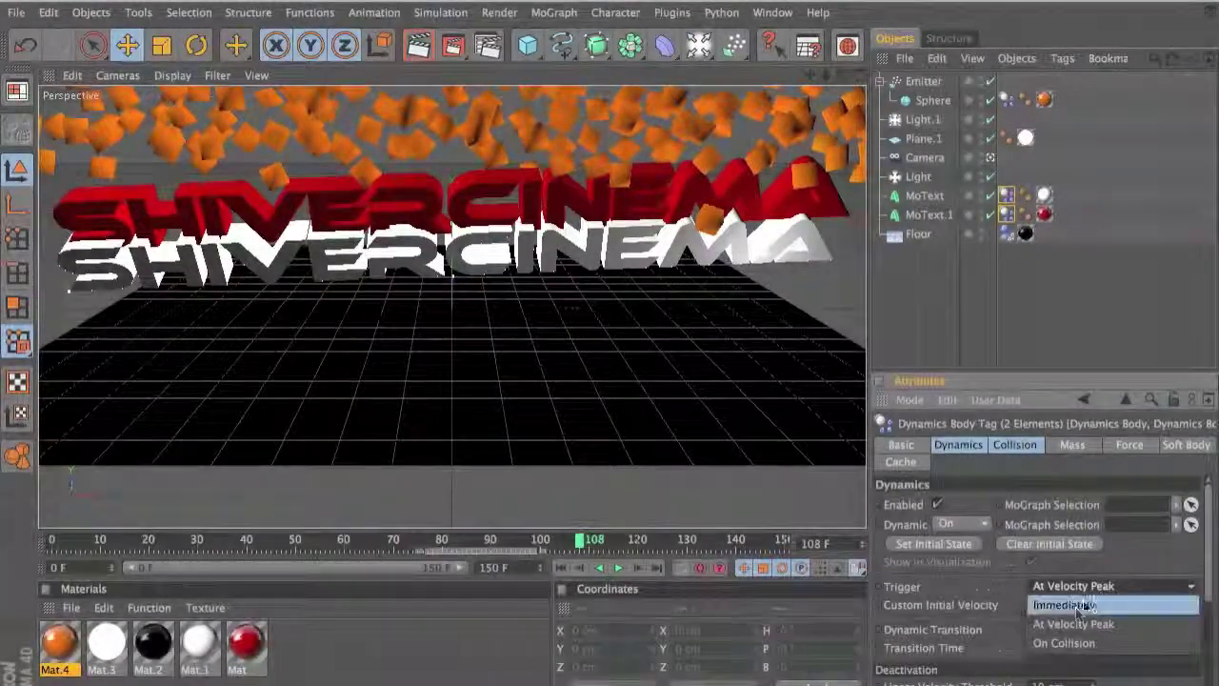
{"action": "left_click", "coordinate": [1074, 622]}
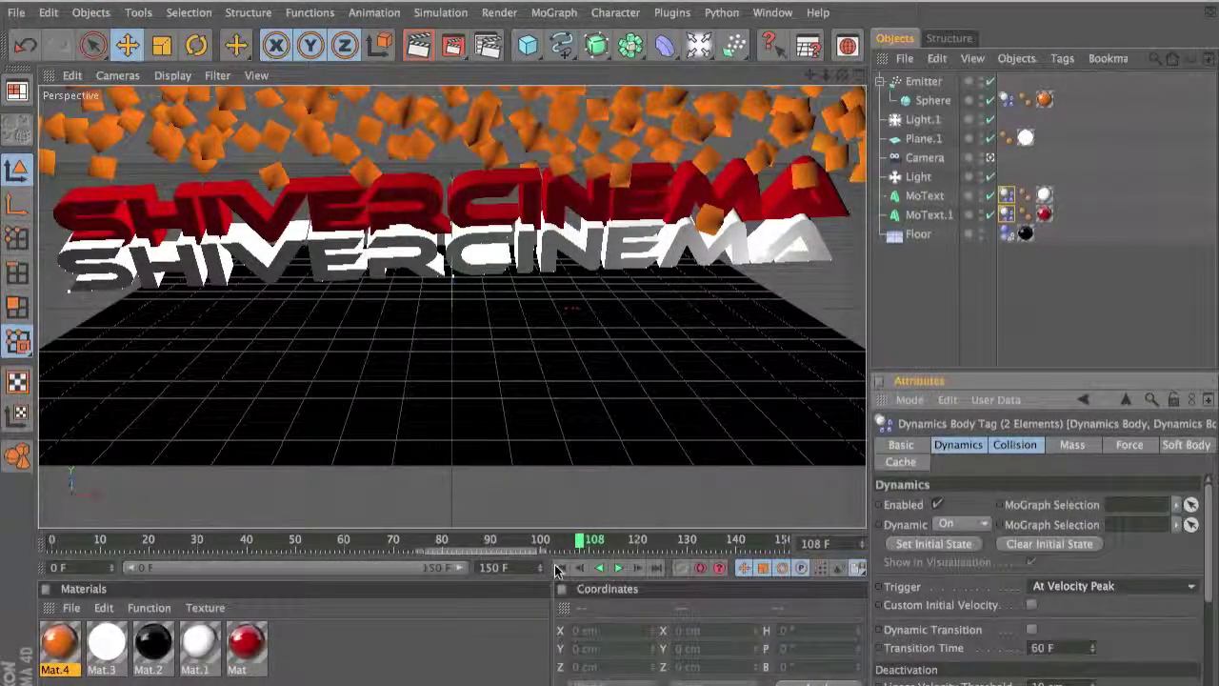
- Rewind to the first frame and play the simulation through to about frame 127 to review the falling spheres
{"action": "left_click", "coordinate": [560, 567]}
{"action": "left_click", "coordinate": [619, 568]}
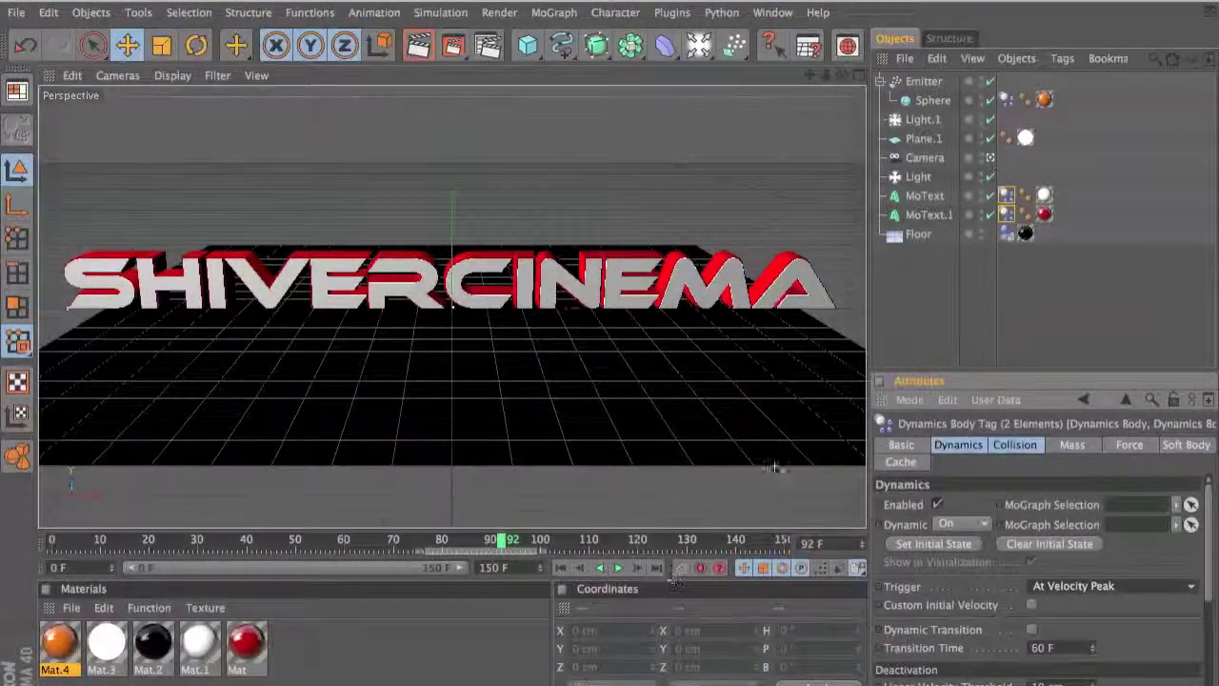
{"action": "left_click", "coordinate": [619, 568]}
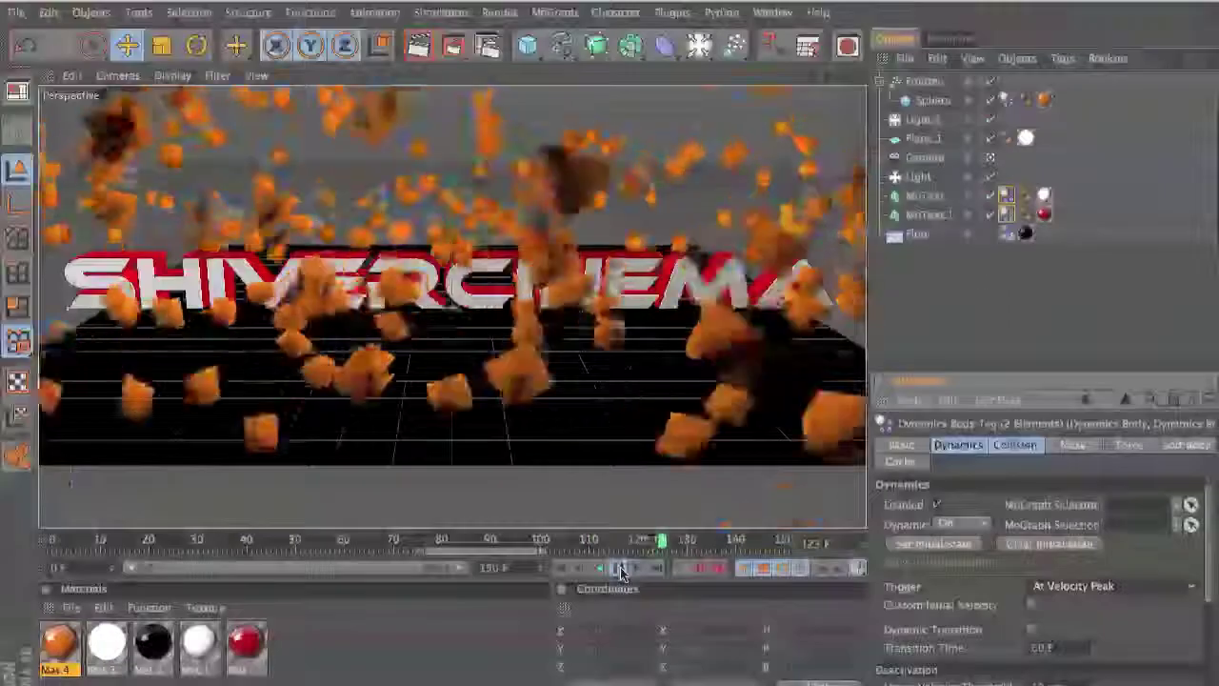
{"action": "left_click", "coordinate": [619, 567]}
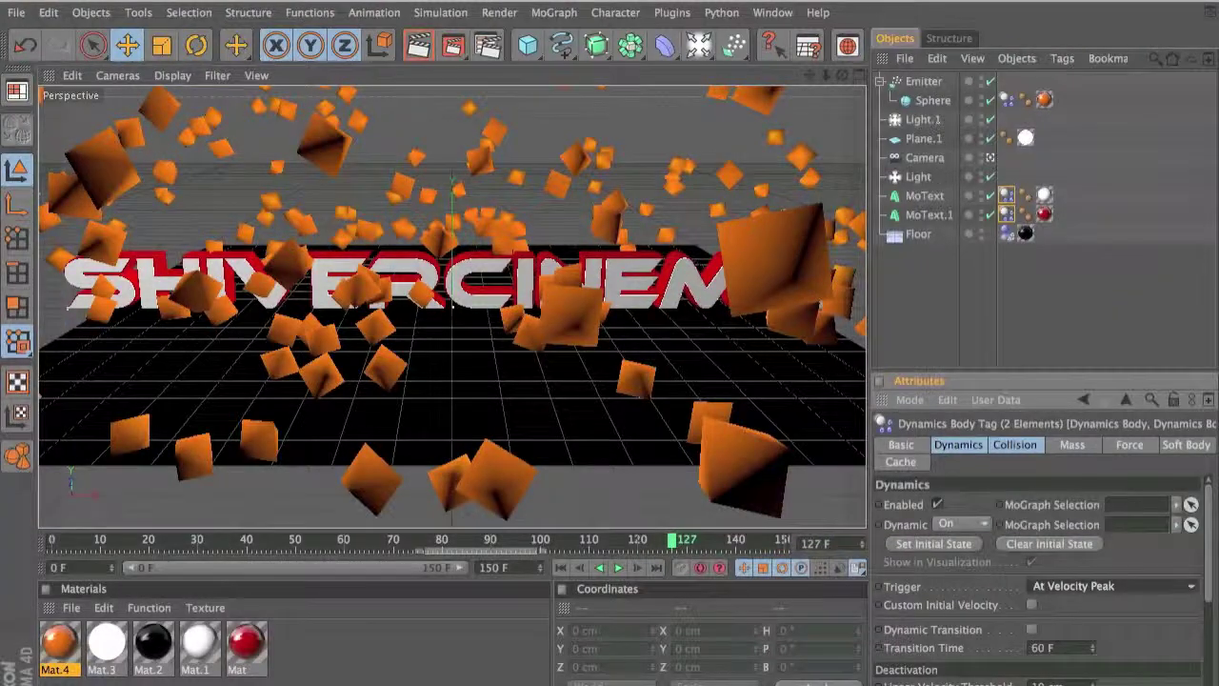
- Set the particle Emitter's Stop Emission to 105 F
{"action": "left_click", "coordinate": [926, 81]}
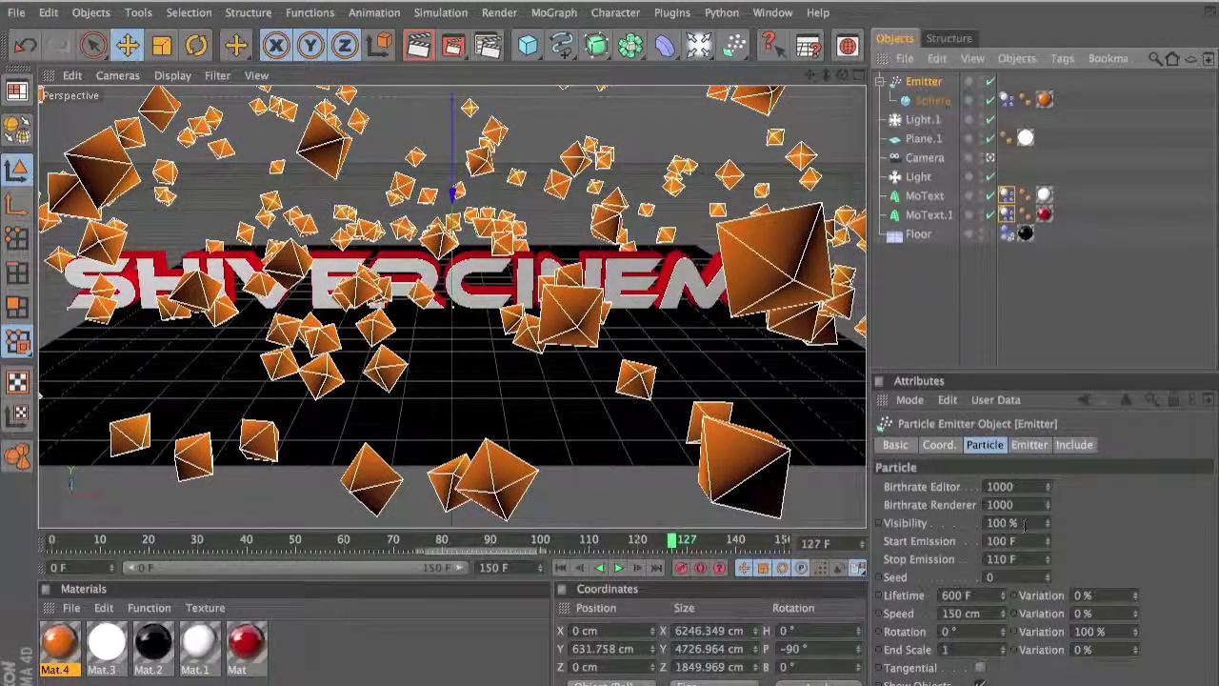
{"action": "left_click", "coordinate": [1000, 559]}
{"action": "type", "text": "105"}
{"action": "key", "text": "Return"}
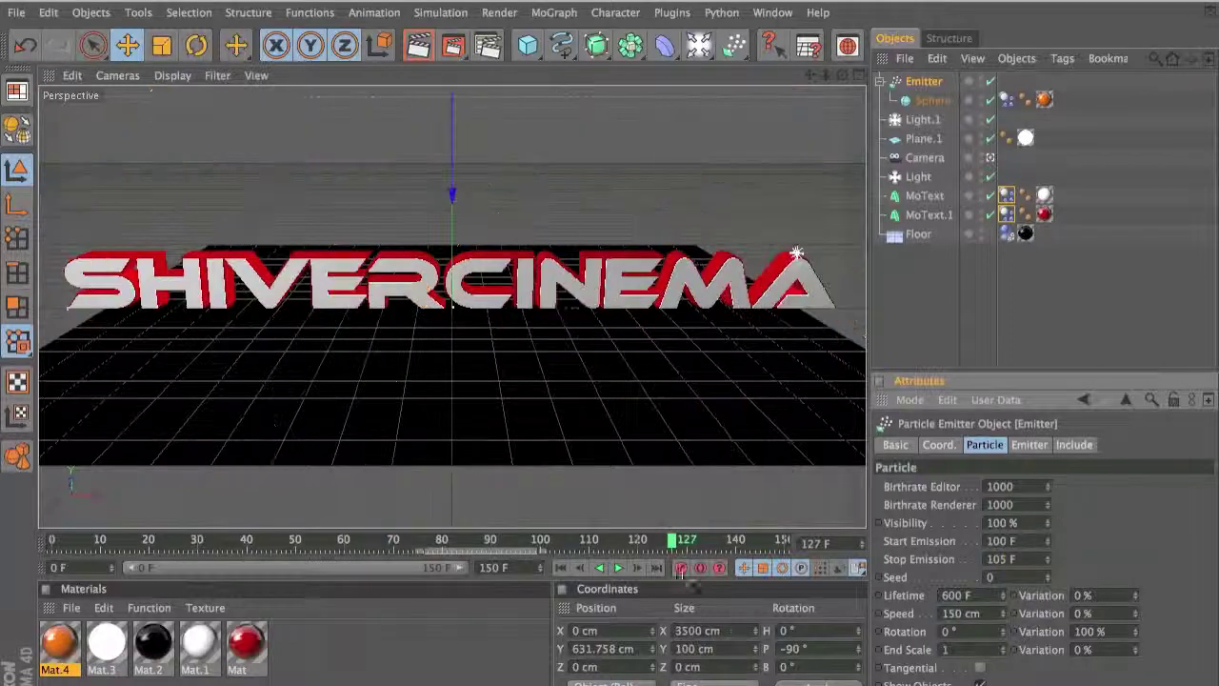
- Replay the shortened sphere burst from the start, pause at frame 130 and render that frame in the viewport
{"action": "left_click", "coordinate": [560, 567]}
{"action": "left_click", "coordinate": [530, 539]}
{"action": "left_click", "coordinate": [618, 567]}
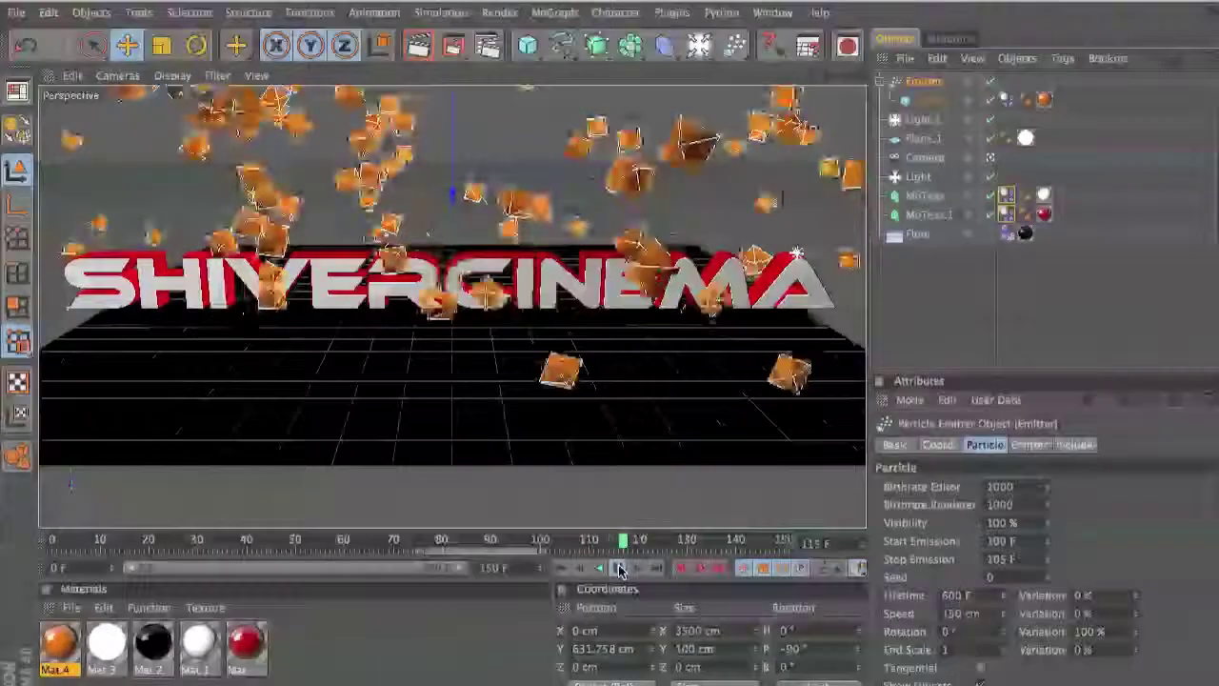
{"action": "left_click", "coordinate": [618, 568]}
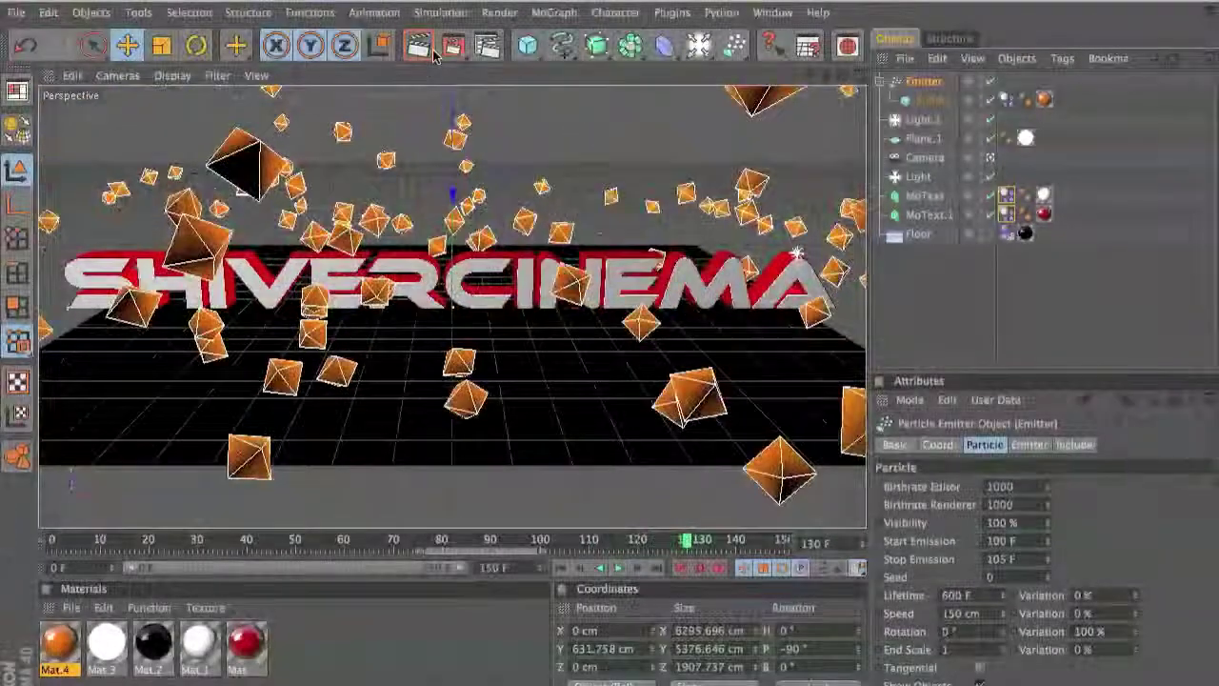
{"action": "left_click", "coordinate": [432, 50]}
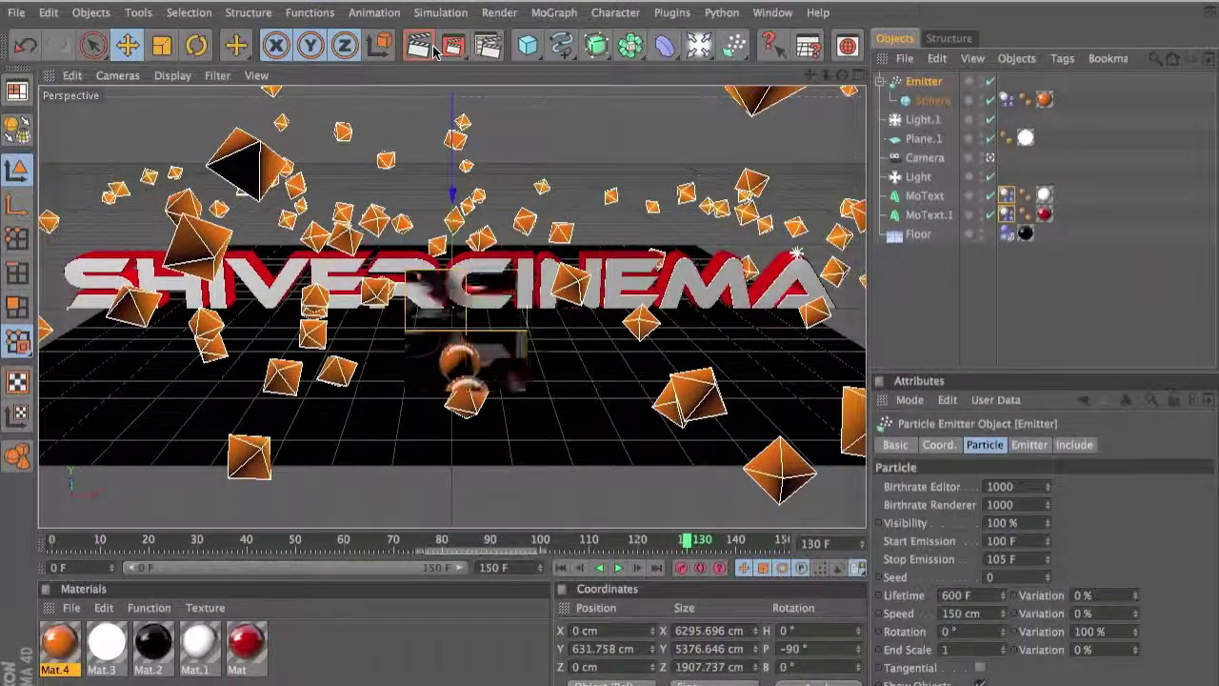